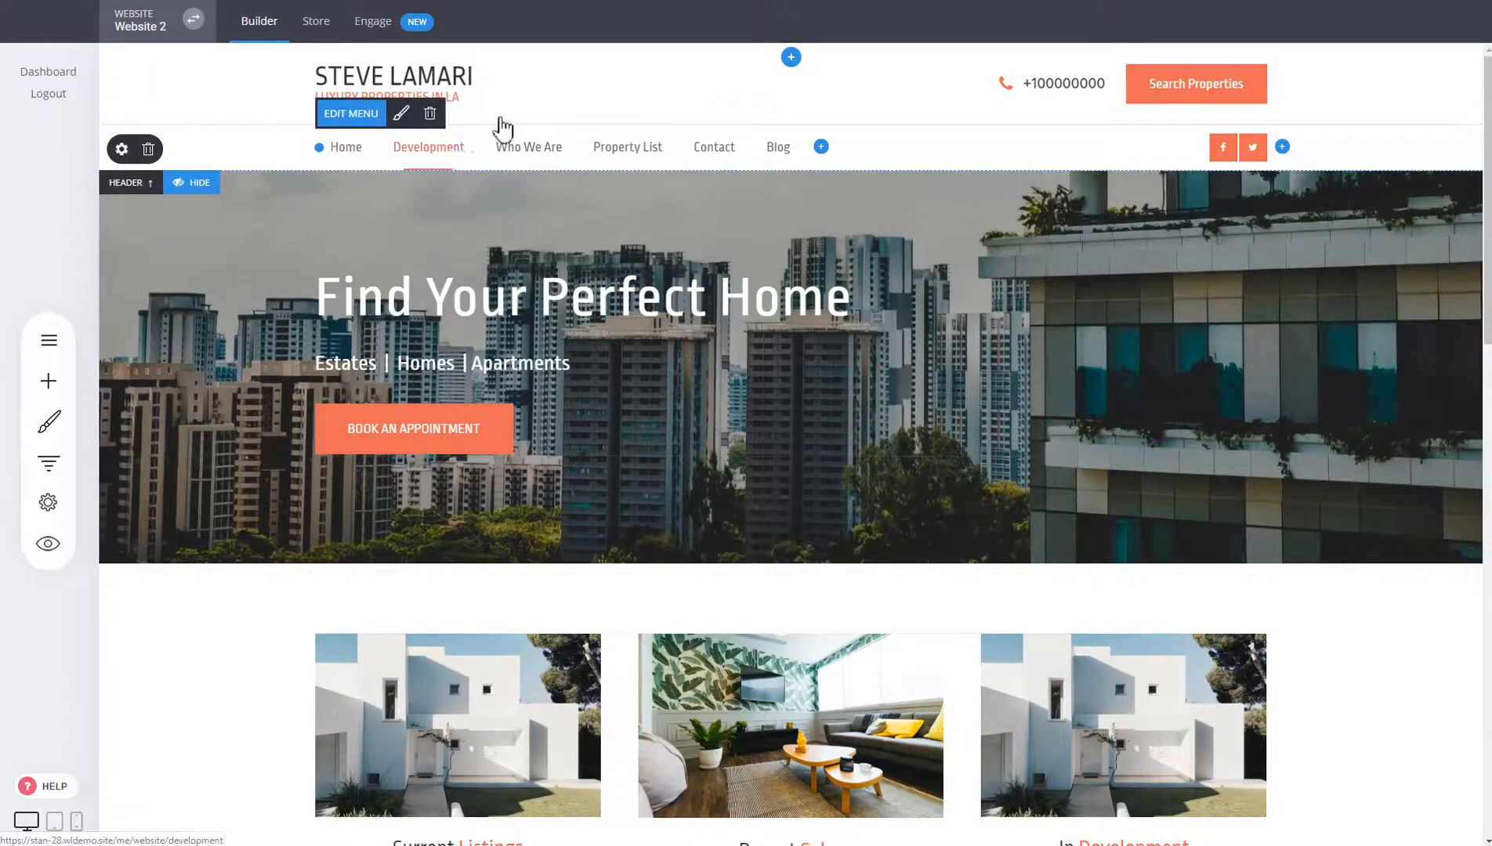
Step: Move the navigation menu up into the logo's header row and place it at the row's far end
mouse_move(500, 121)
mouse_down()
mouse_move(1074, 85)
mouse_move(550, 105)
mouse_move(464, 92)
mouse_move(1162, 137)
mouse_move(476, 94)
mouse_up()
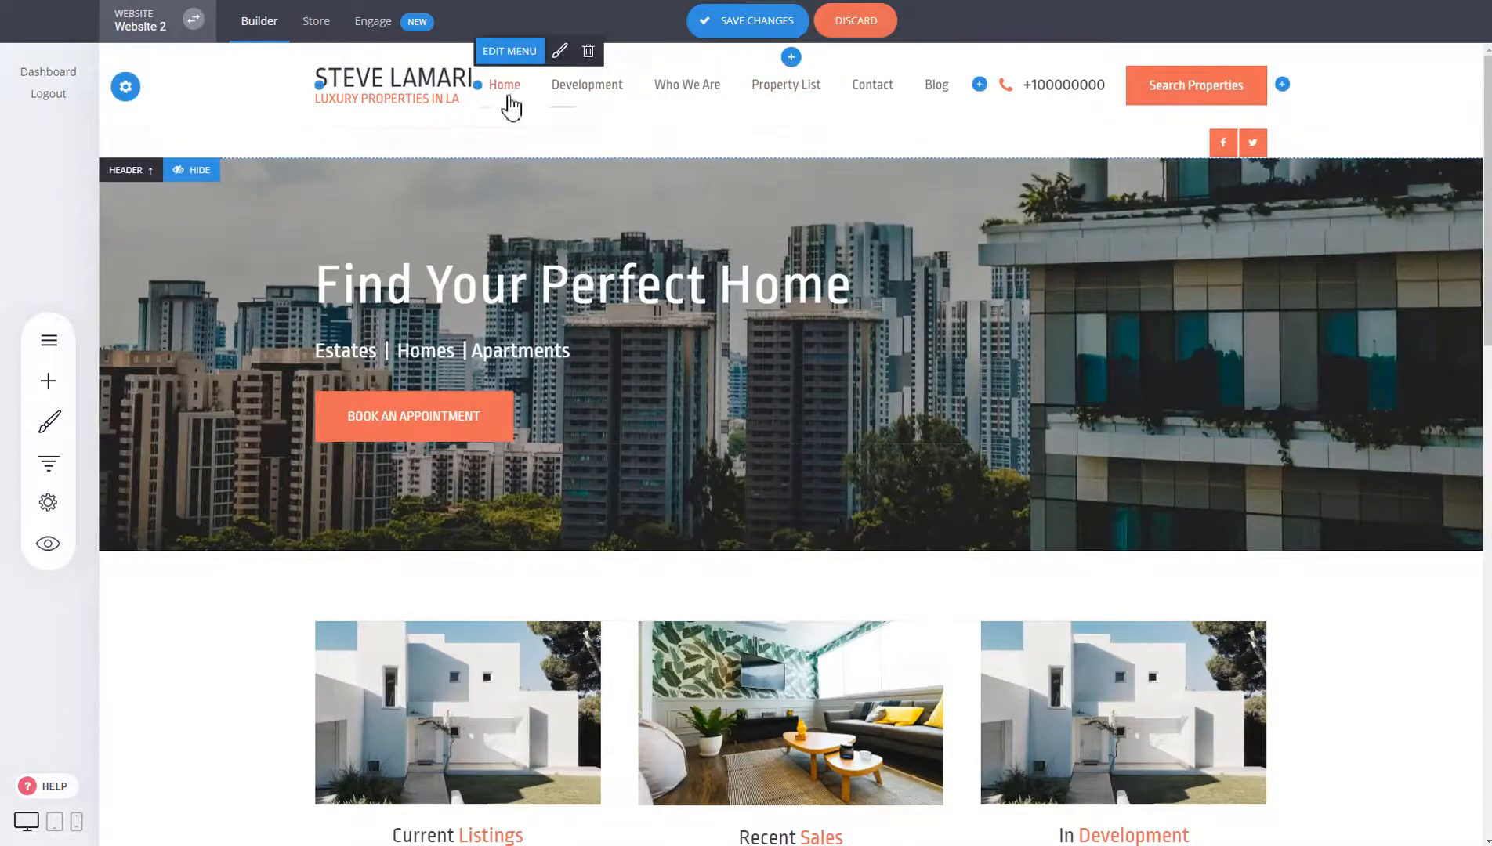
drag(719, 93, 1269, 85)
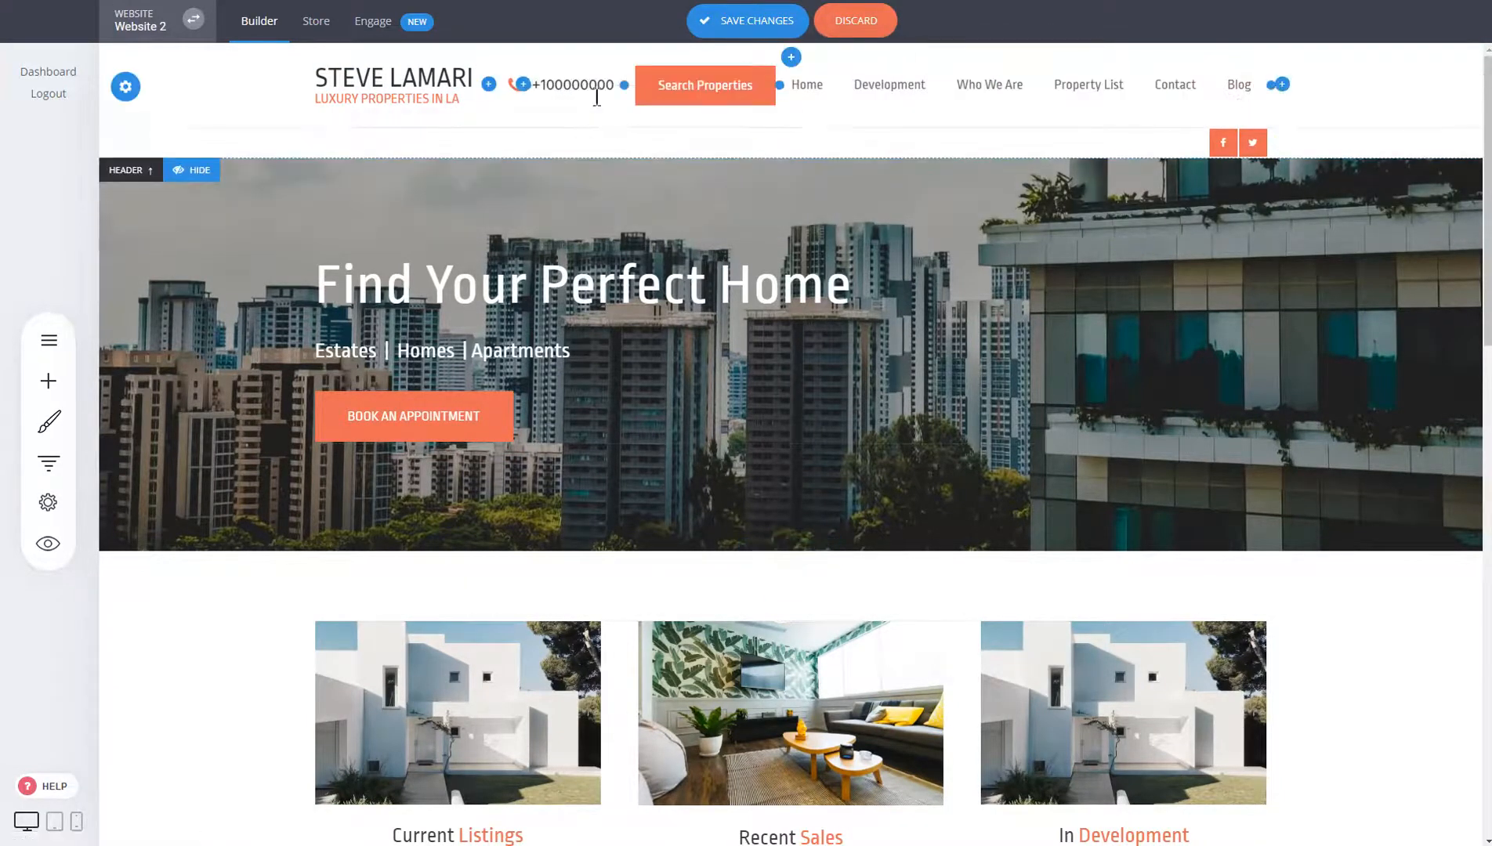
Step: Delete the phone number text and the phone icon from the logo's header row
click(593, 87)
click(970, 50)
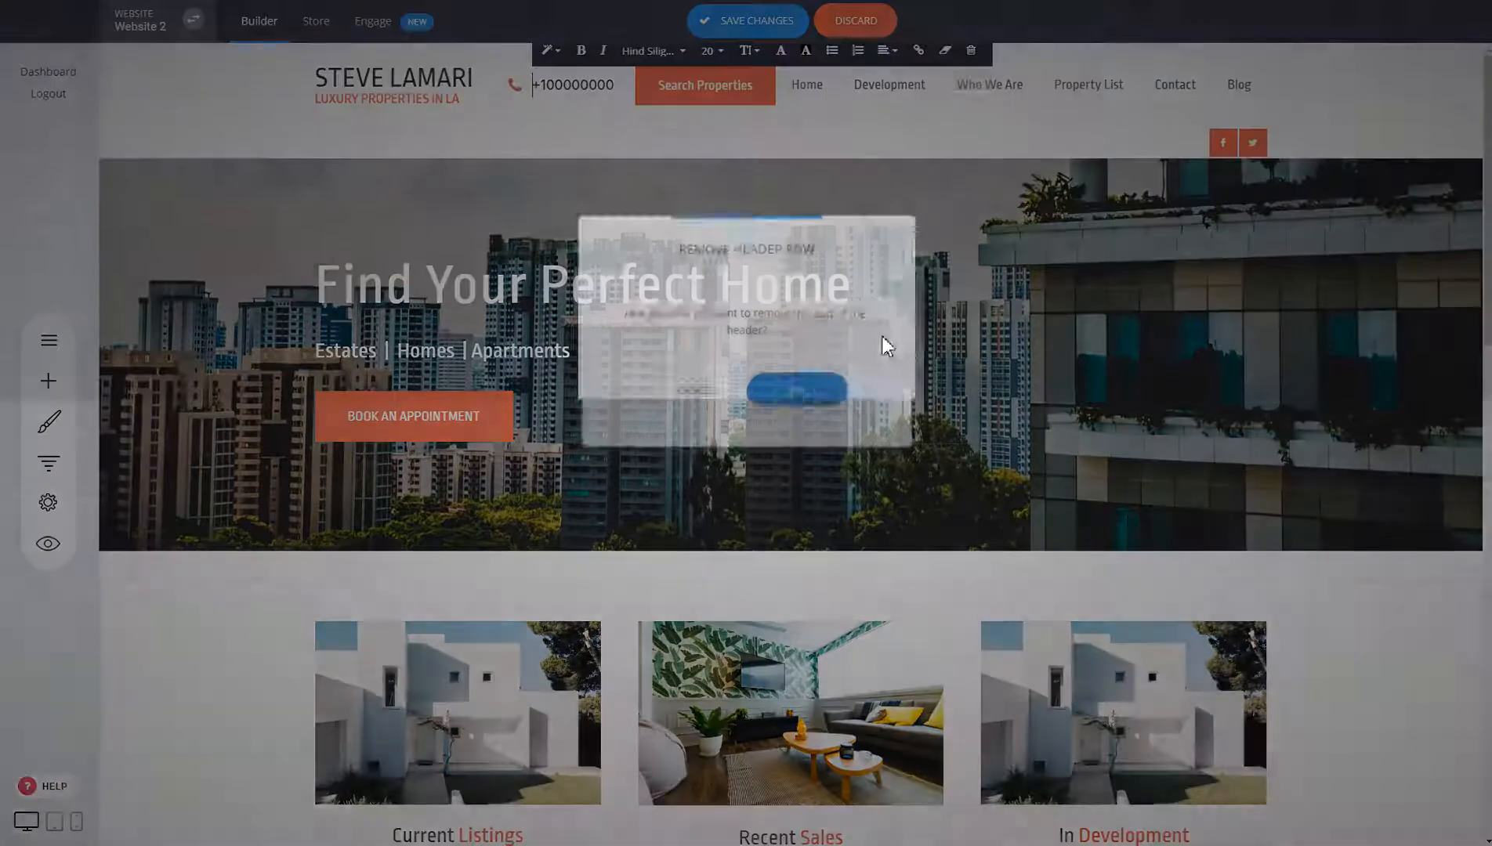
click(798, 392)
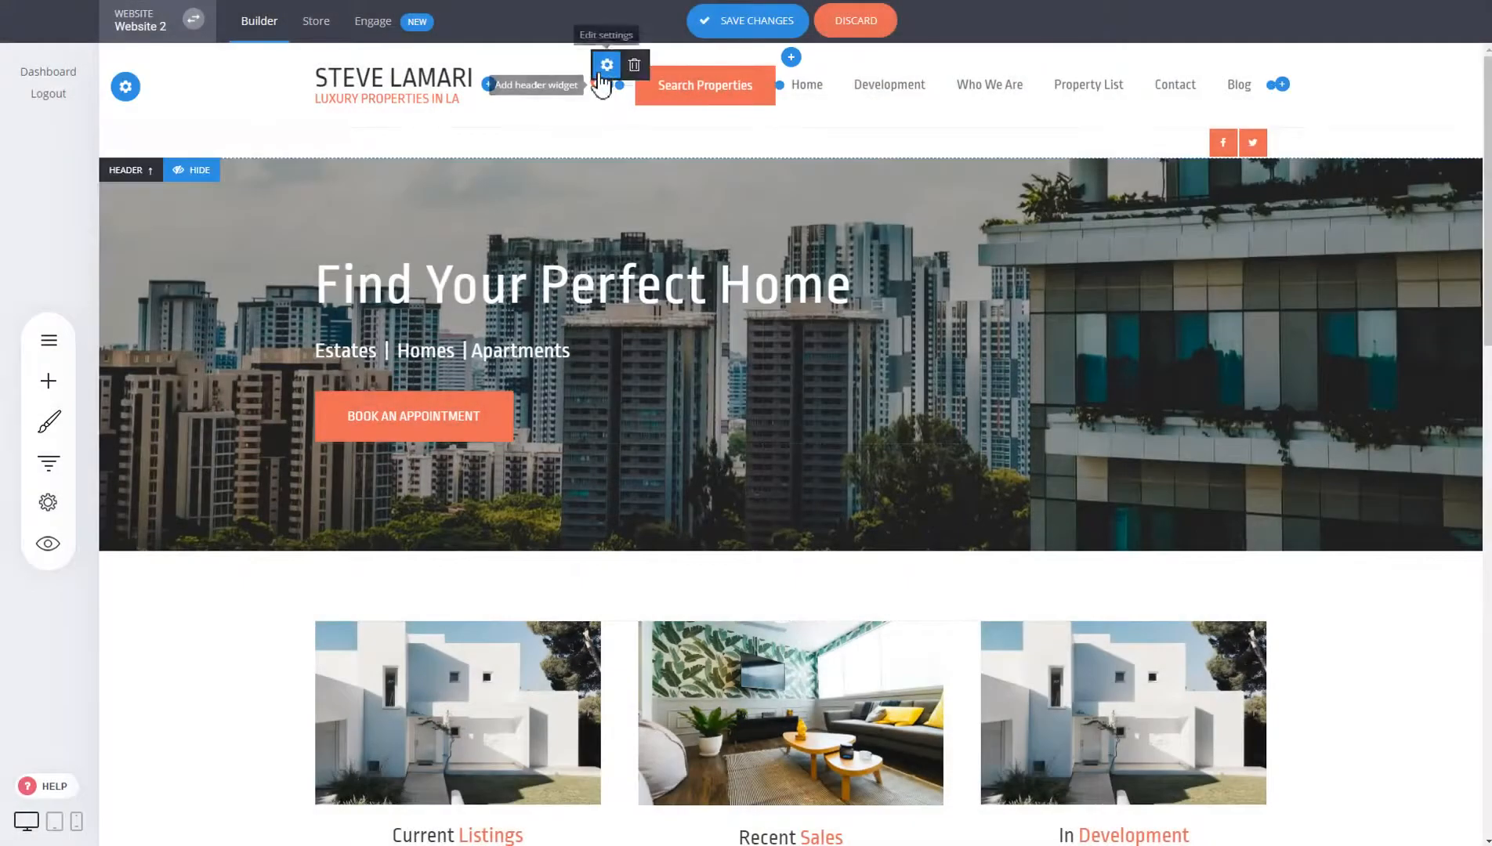
click(635, 66)
click(800, 366)
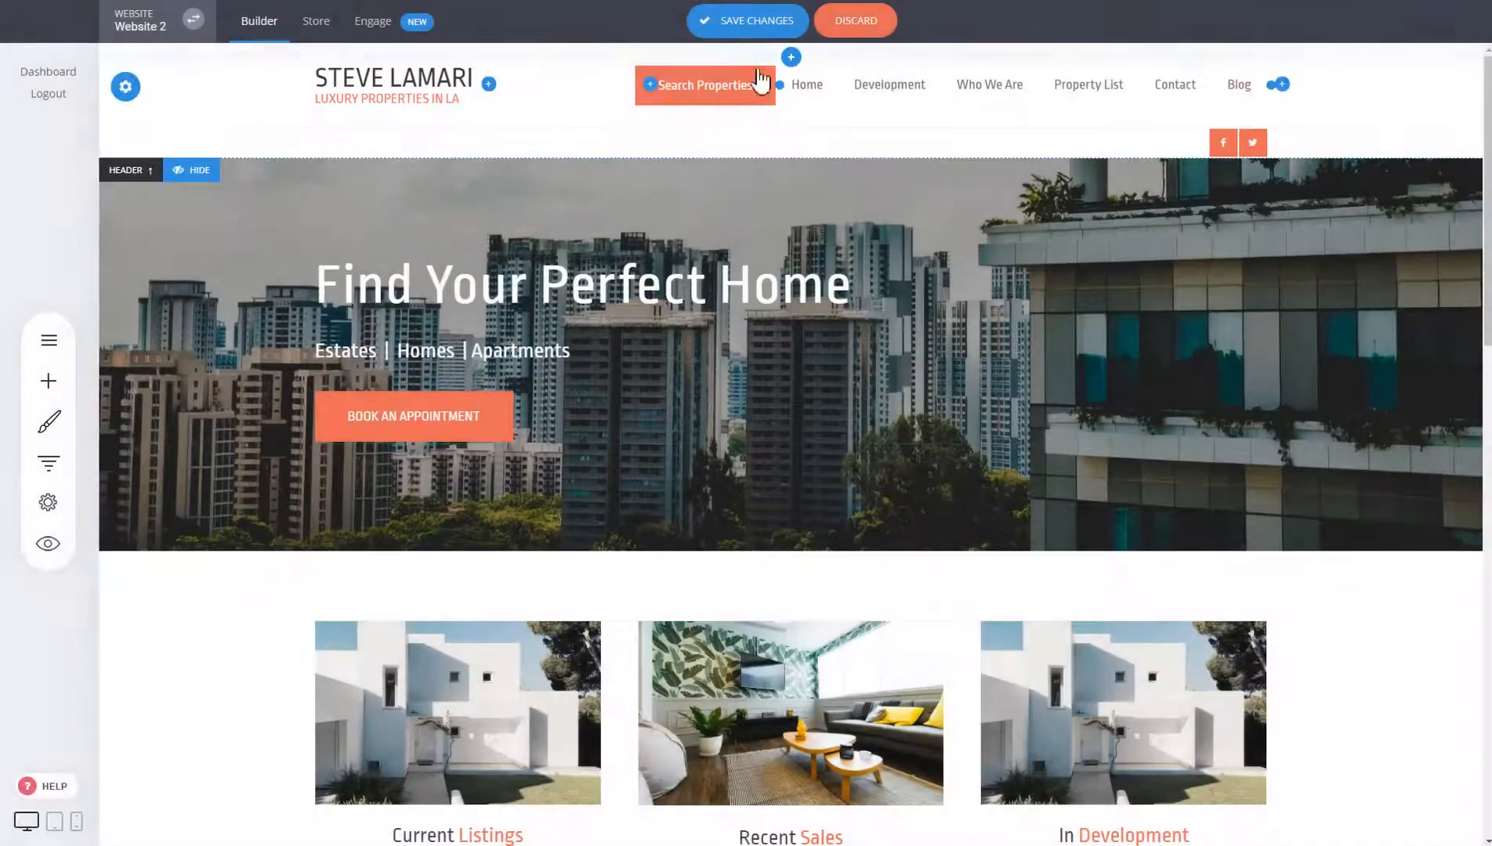
Step: Place the Search Properties button after the navigation menu and remove the lower header row holding the social icons
drag(1231, 90, 1267, 90)
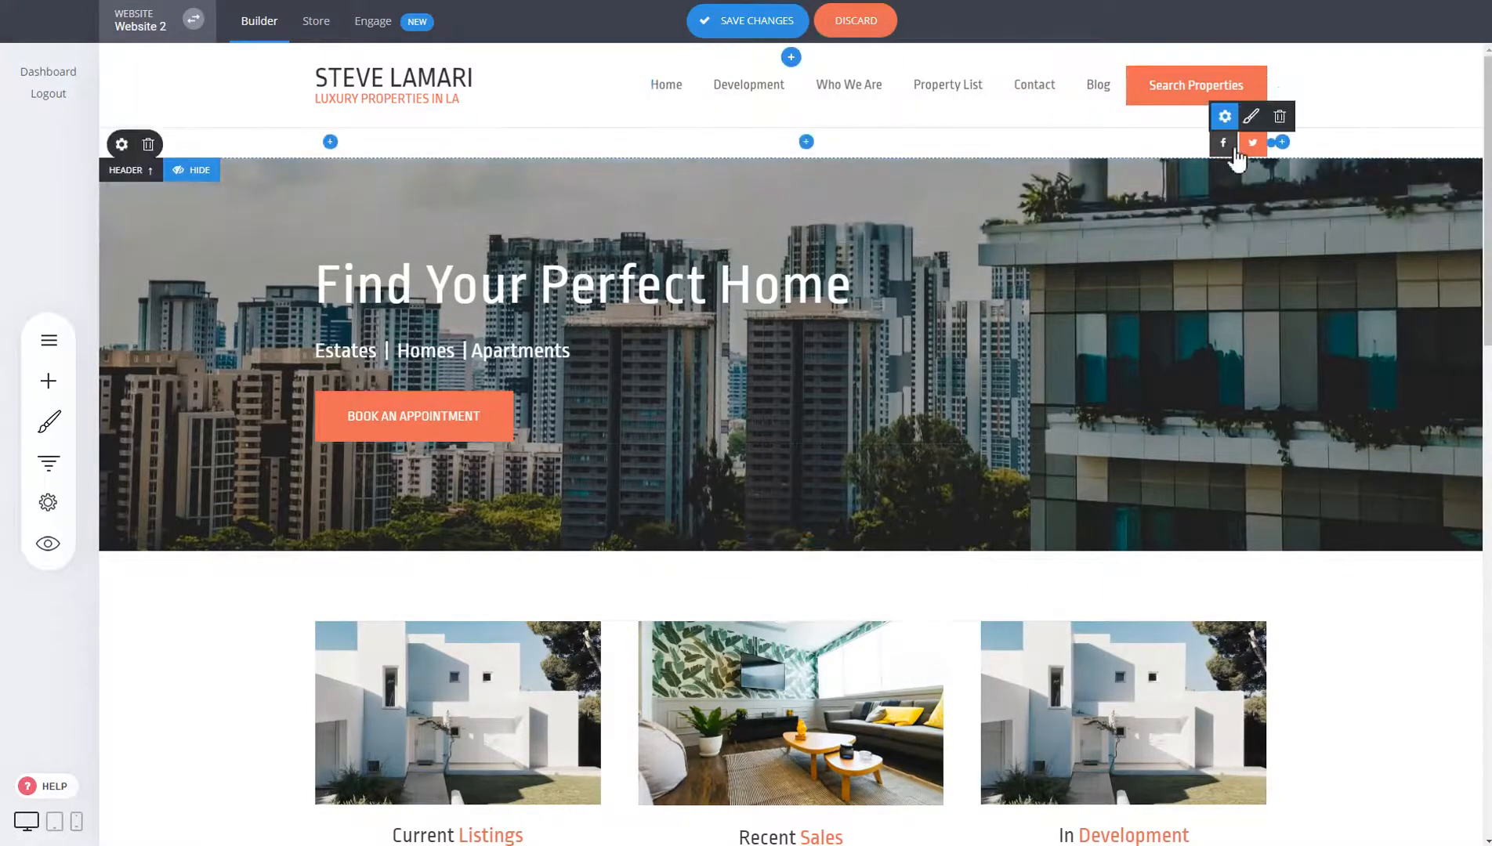
click(149, 150)
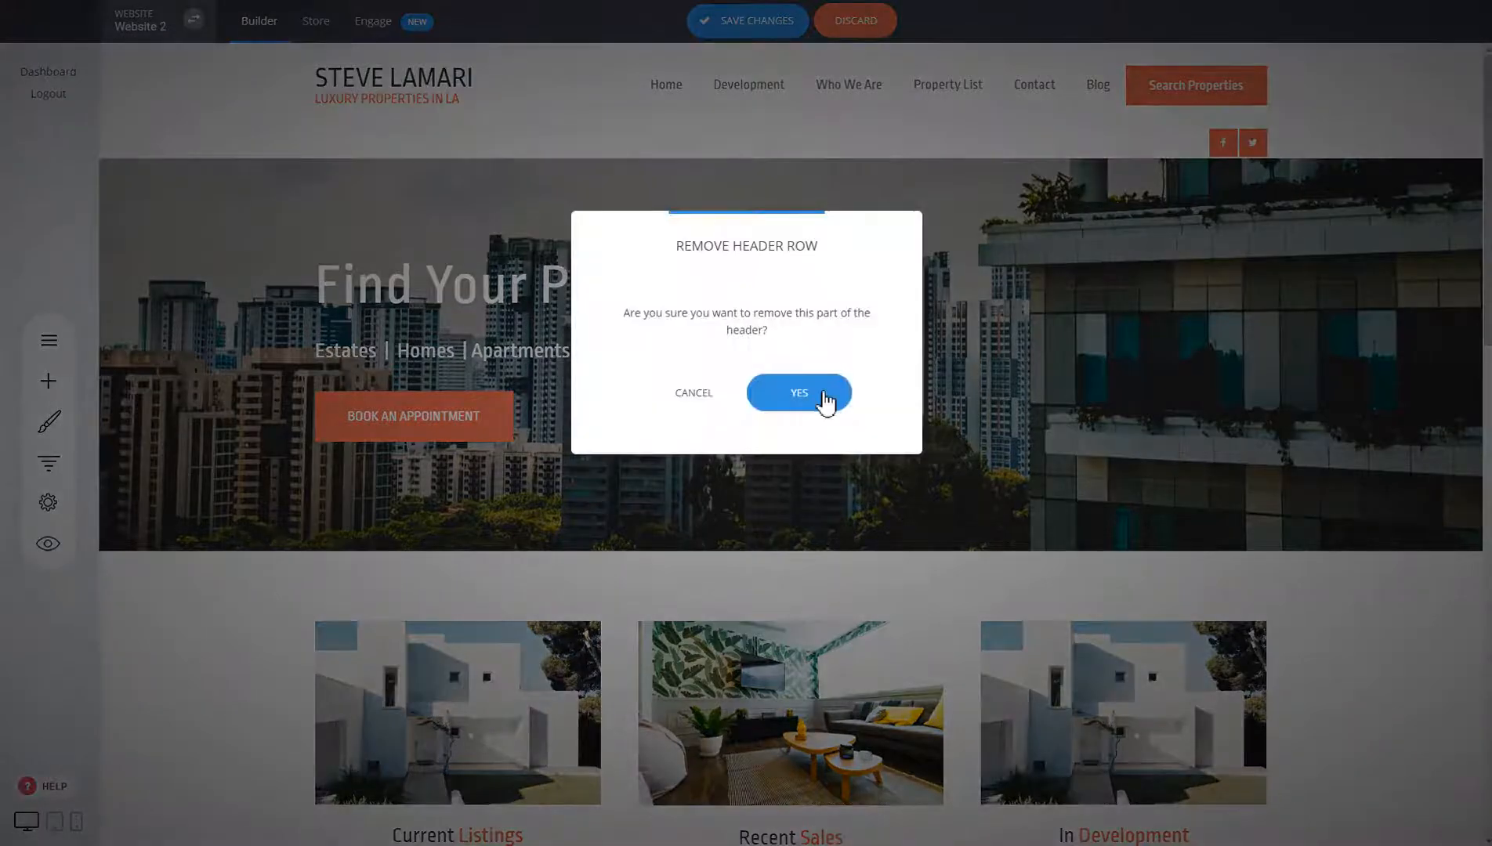
click(824, 393)
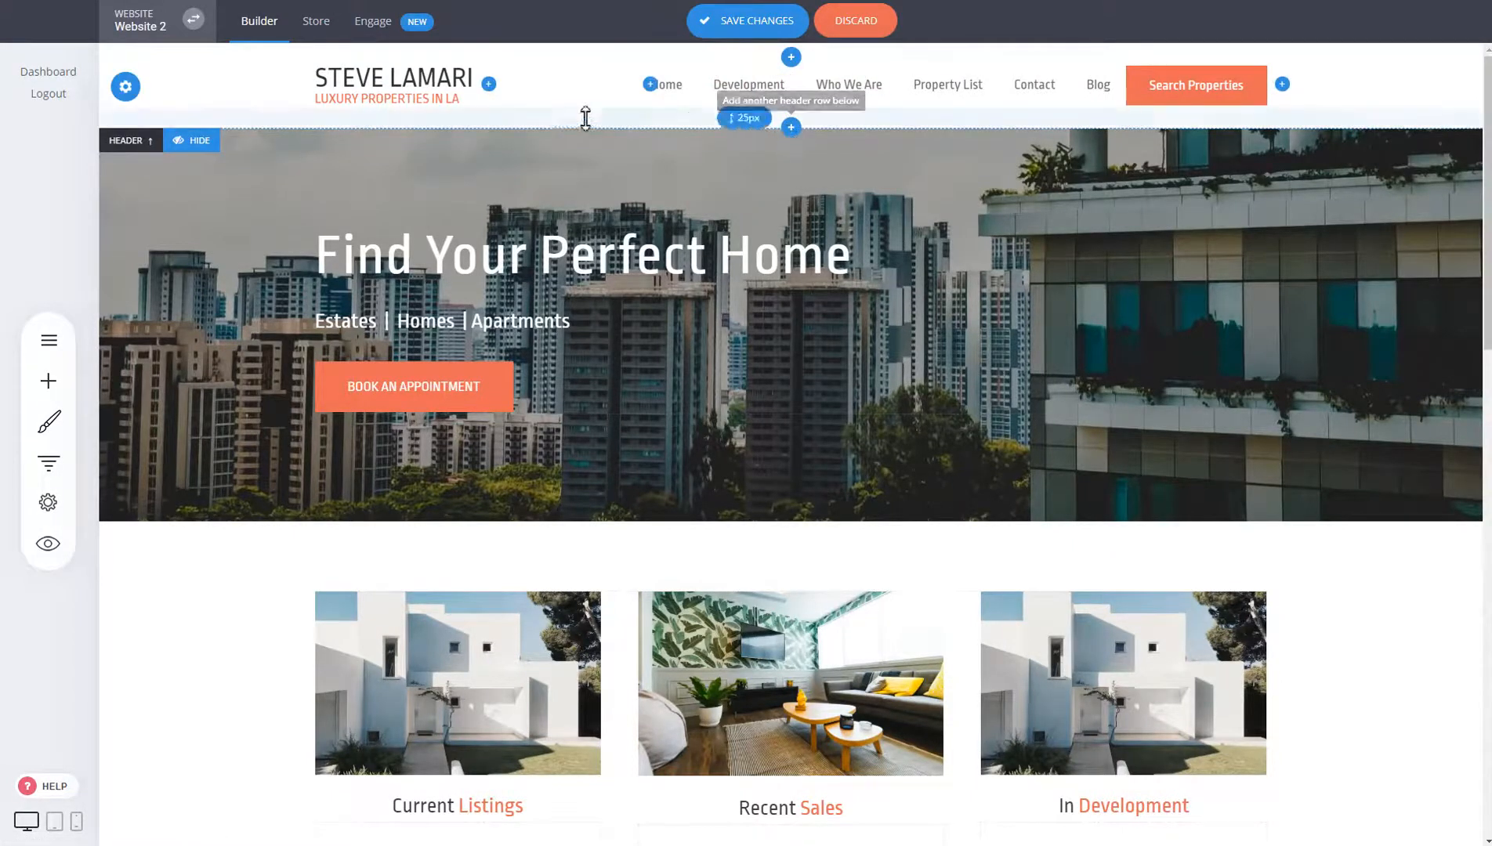
Step: Add a header row above the logo row and give it the light grey background color F8F8F8
click(791, 58)
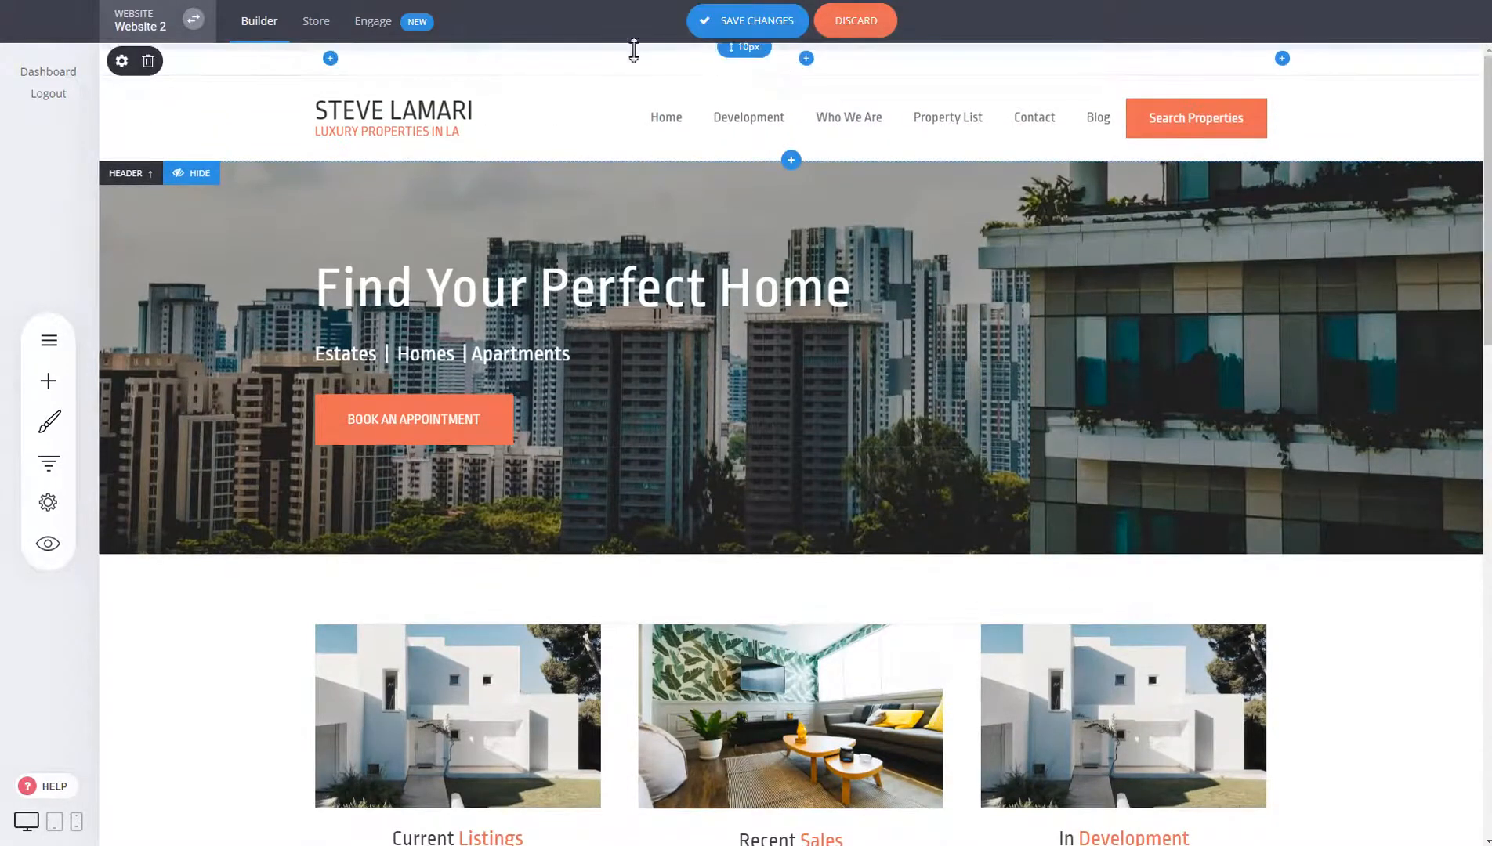
click(117, 61)
click(639, 168)
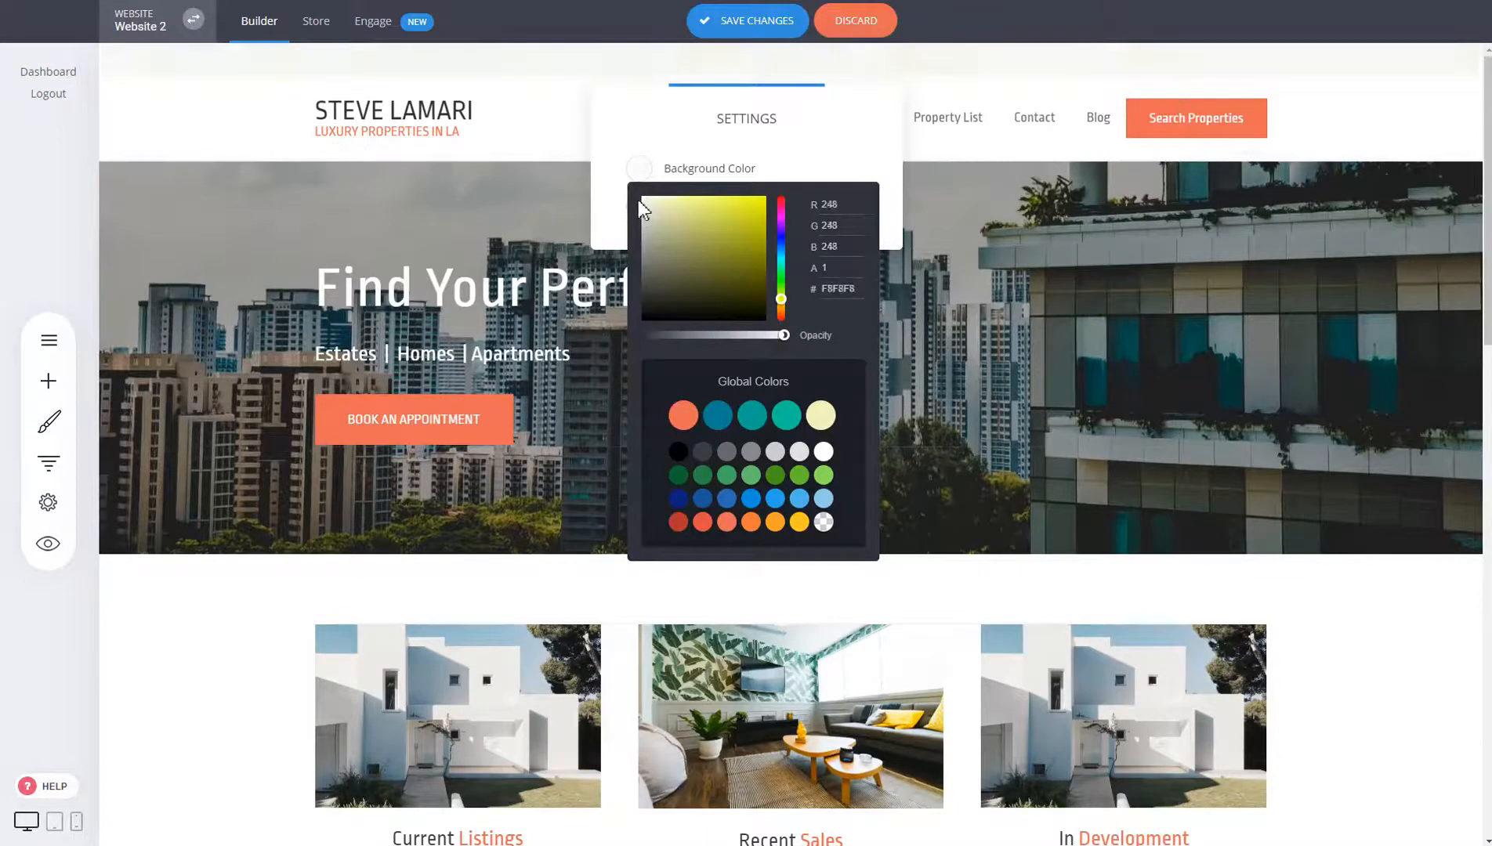
click(504, 68)
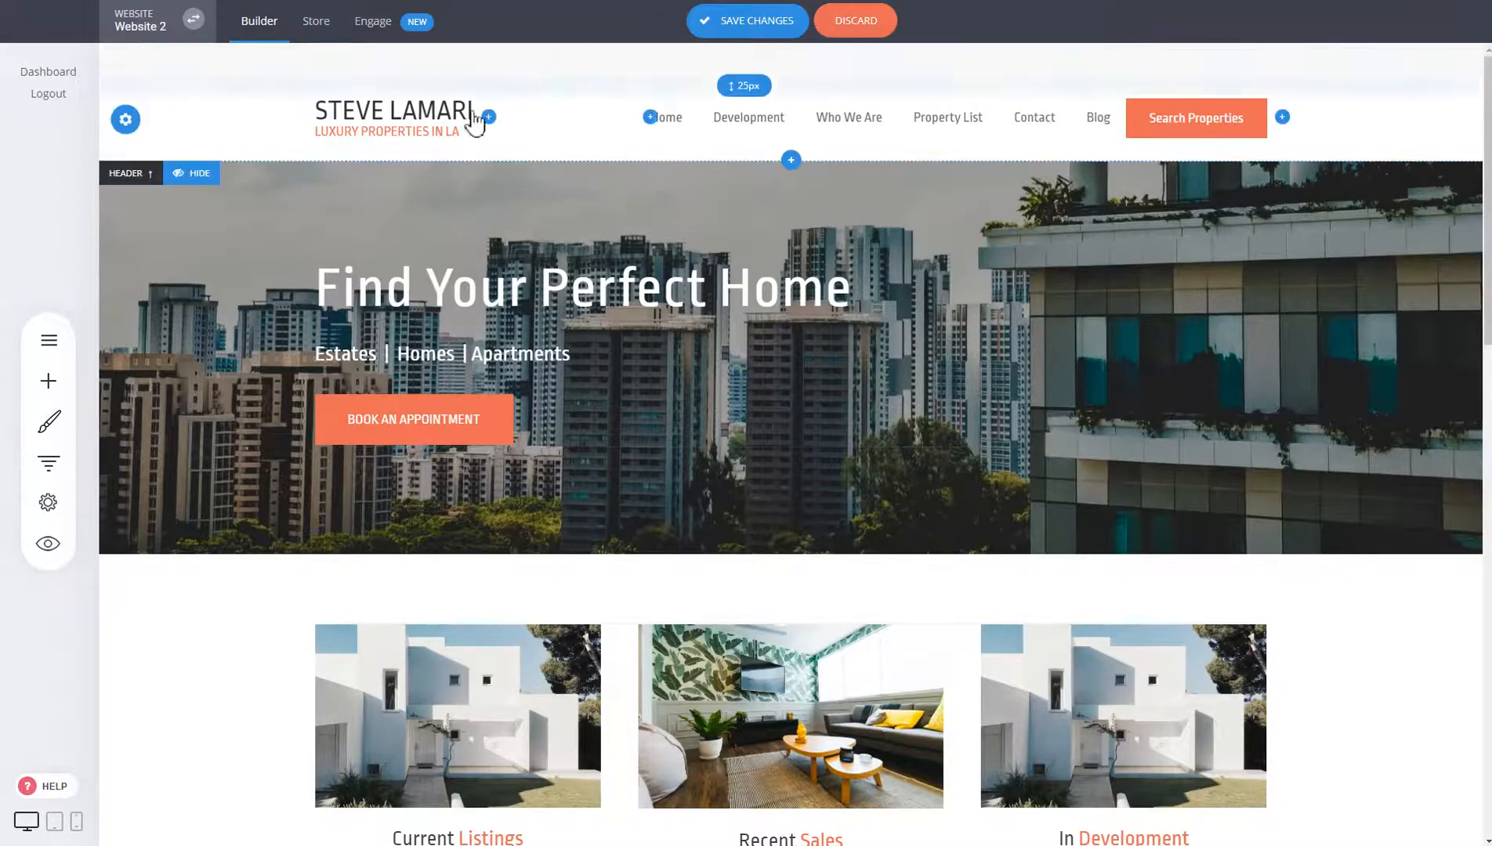
Step: Add a Cart widget at the far end of the new upper header row, keeping its default settings
click(1282, 59)
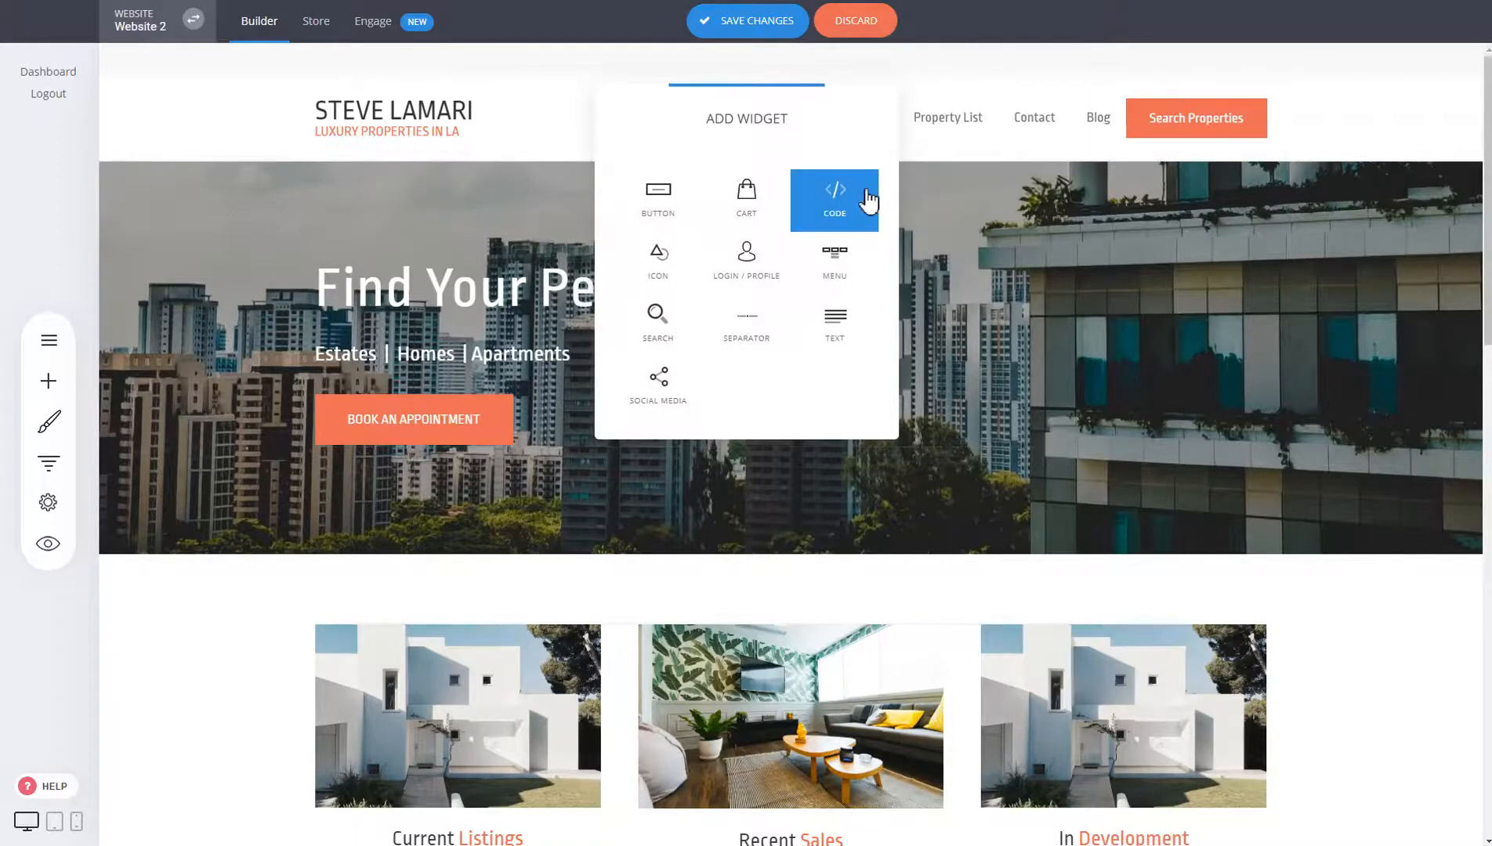
drag(868, 199, 839, 141)
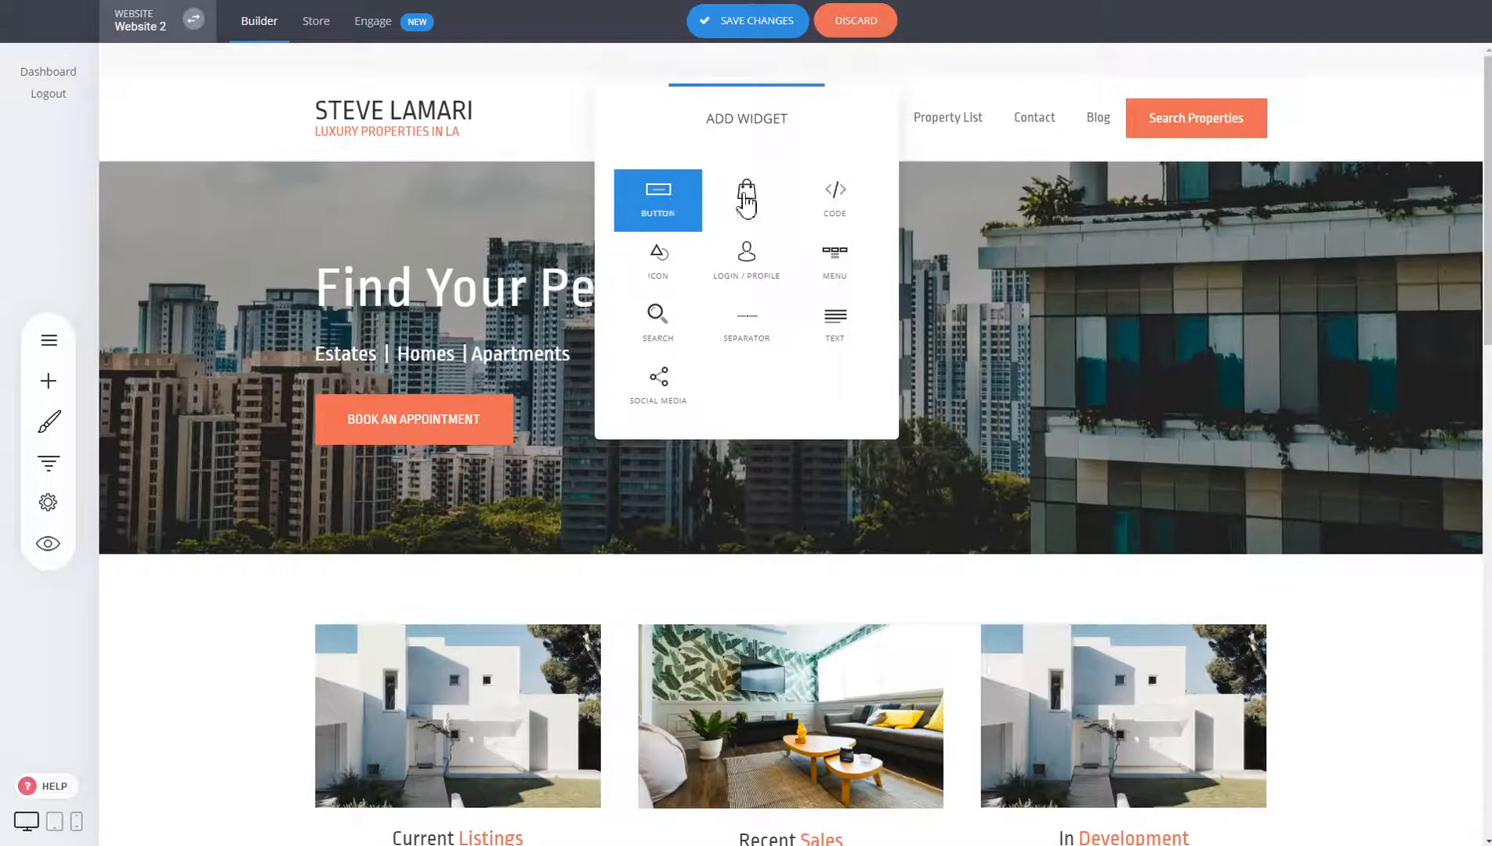
drag(746, 200, 925, 84)
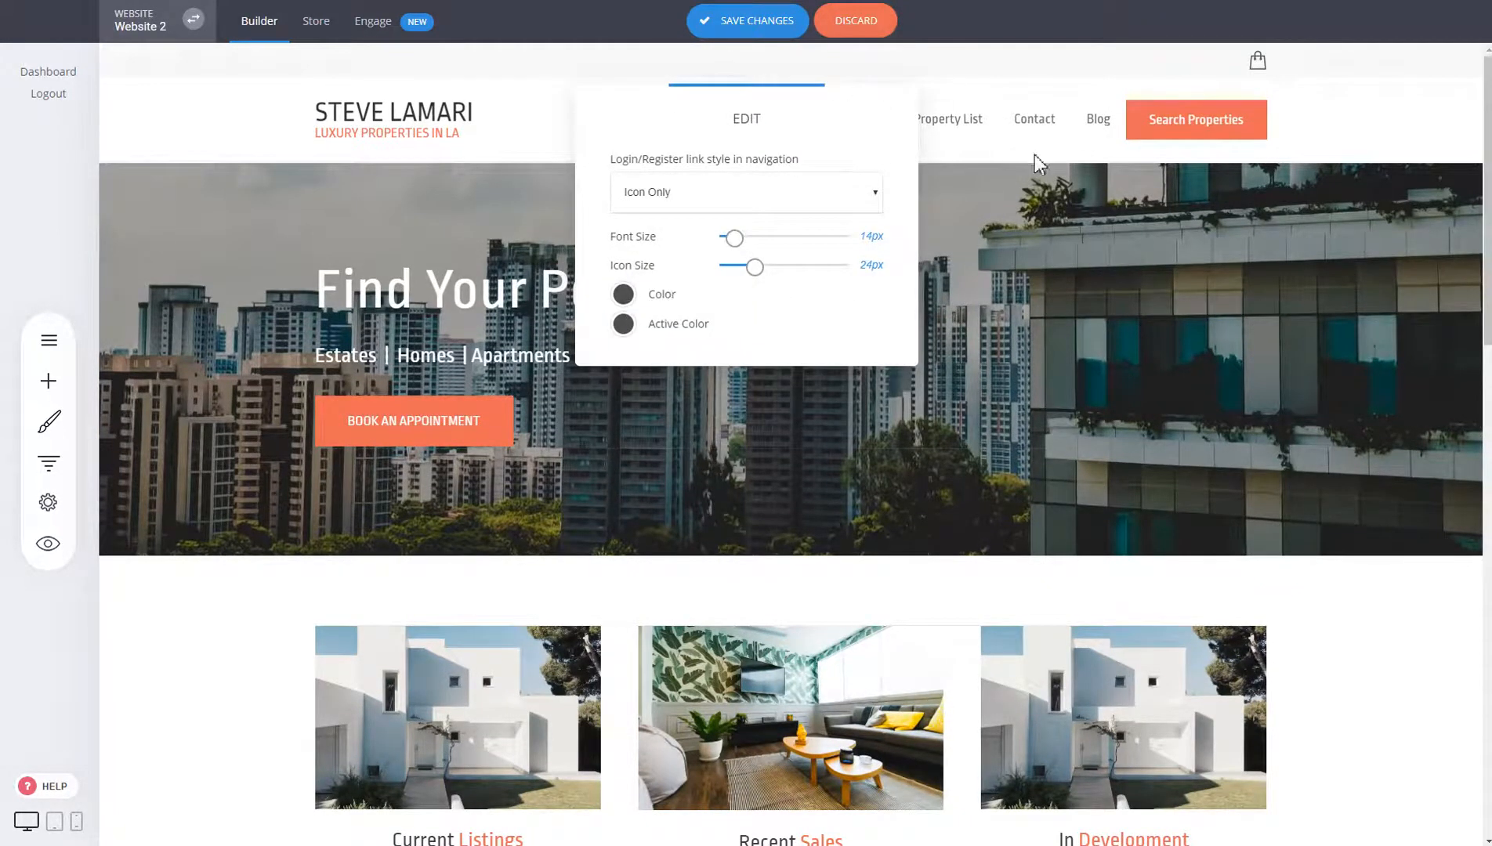
click(955, 169)
Step: Add a Search widget after the cart icon in the upper header row and widen the gap between them
click(1286, 62)
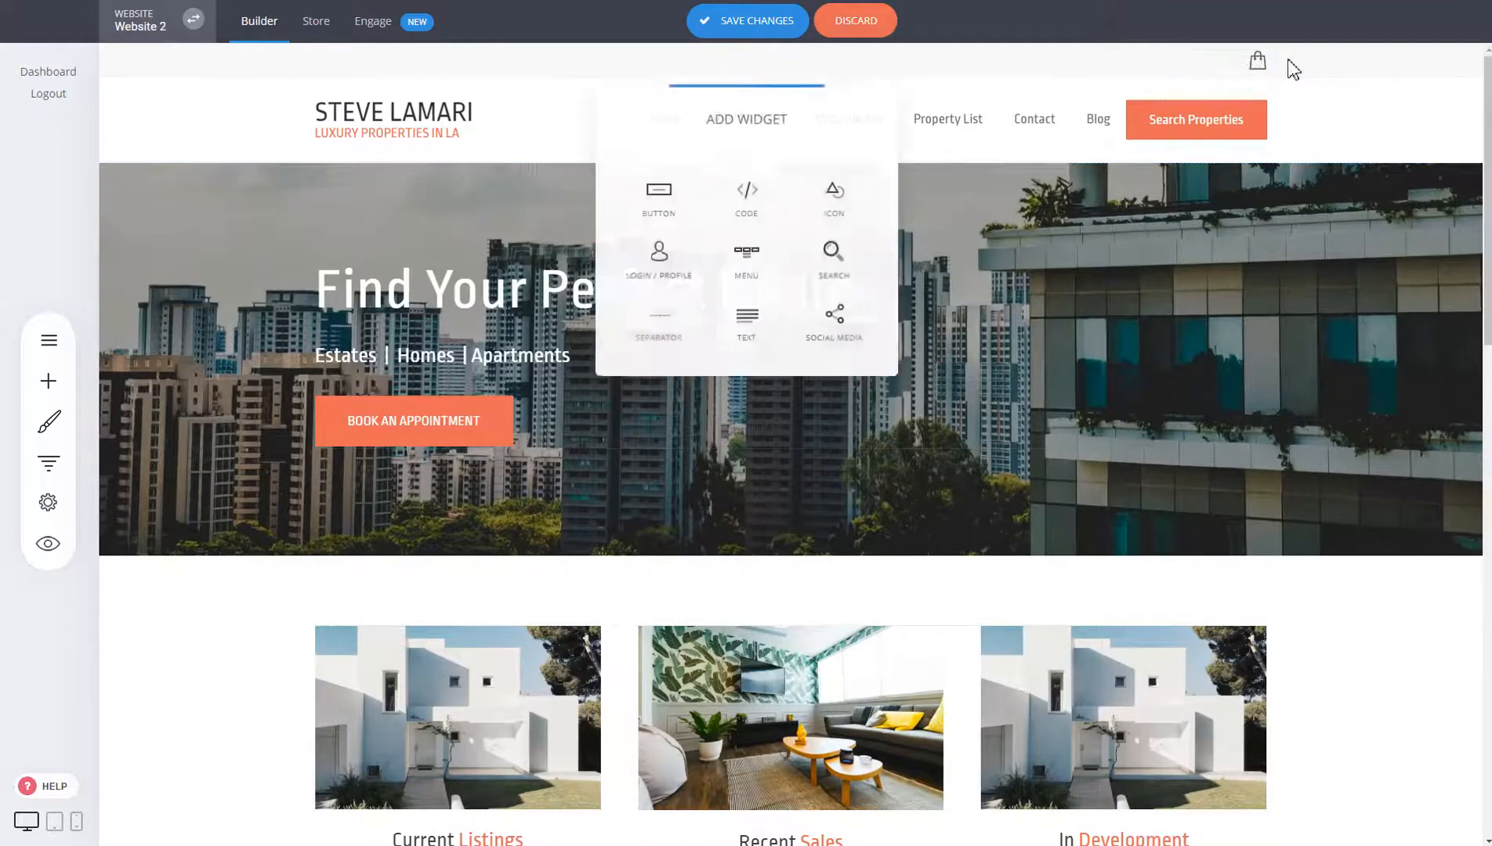
click(843, 266)
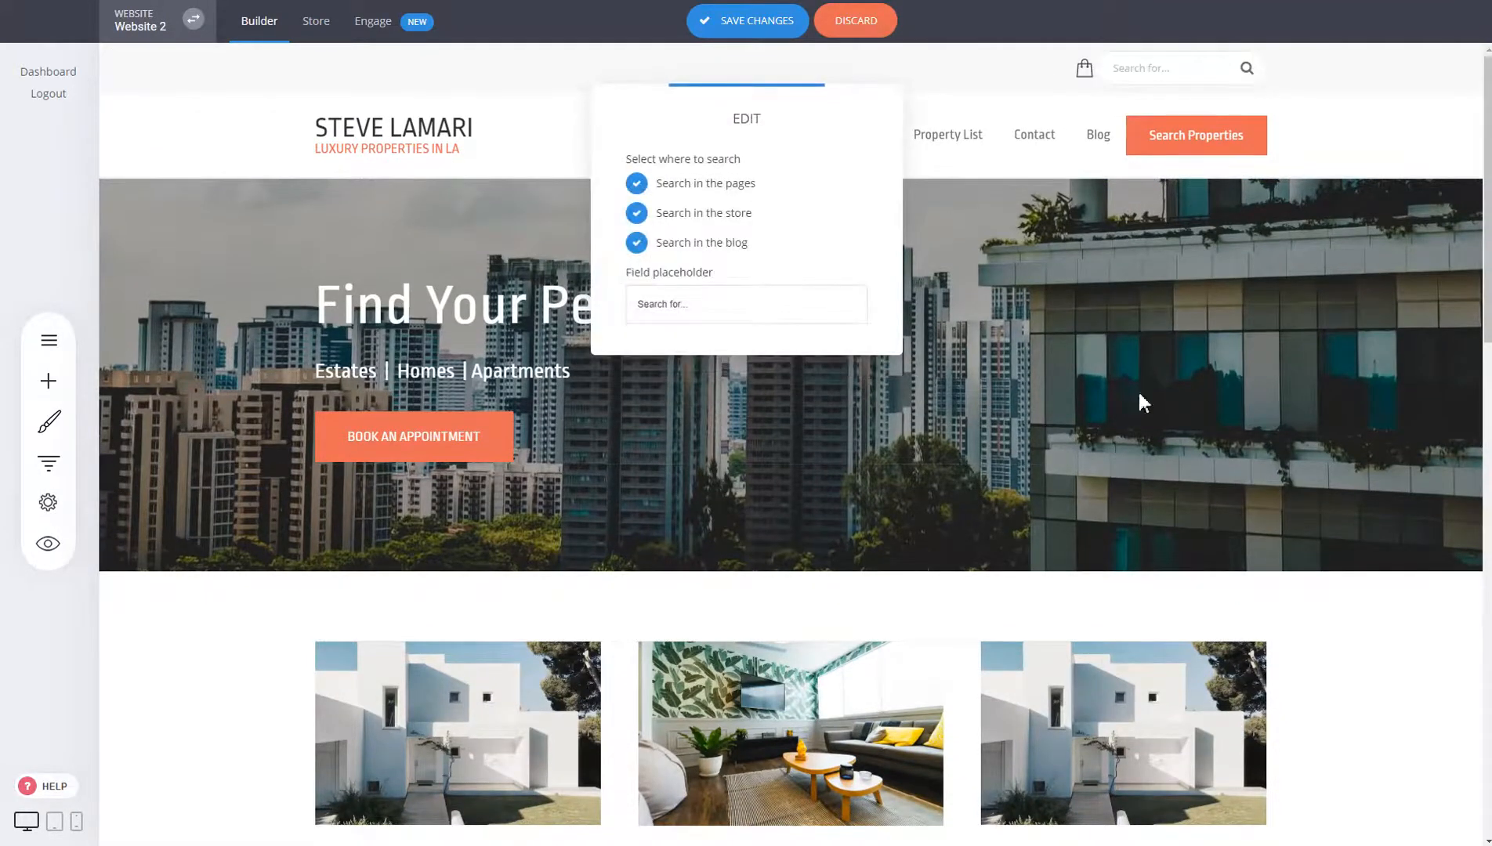
click(1338, 269)
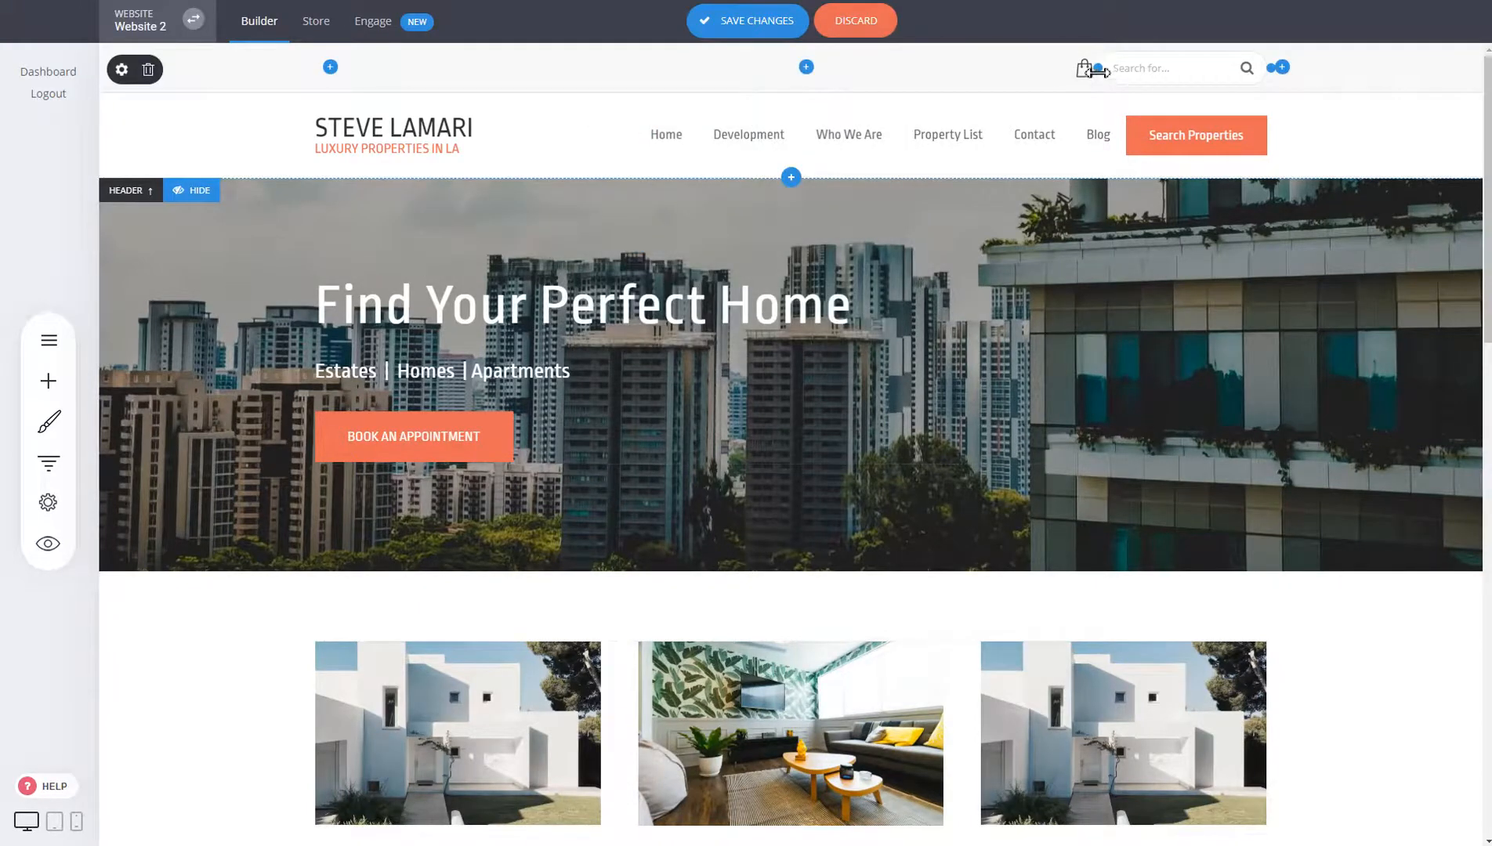
drag(1098, 73, 1084, 72)
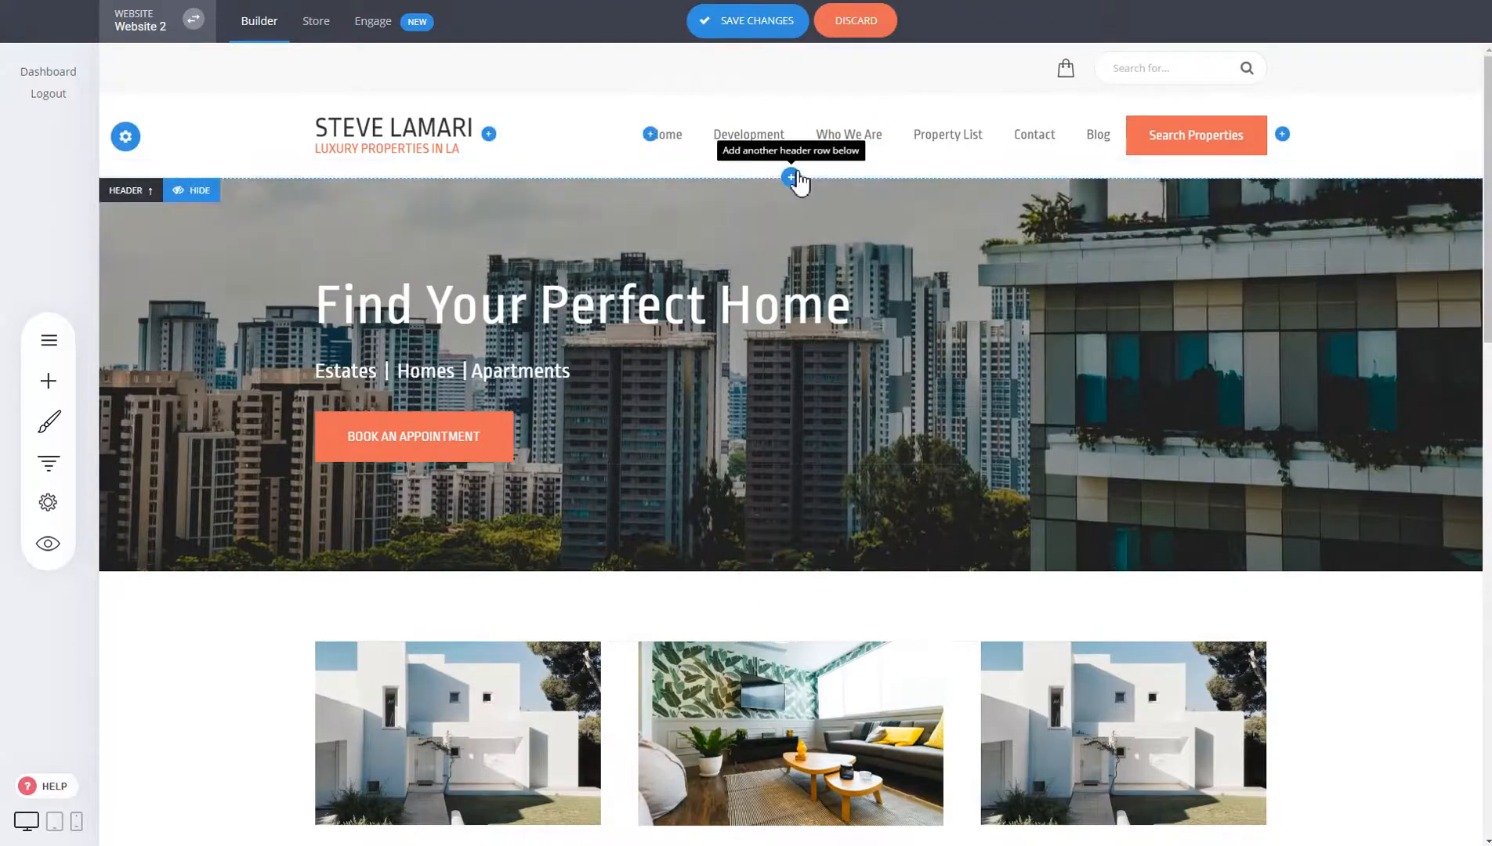
click(792, 177)
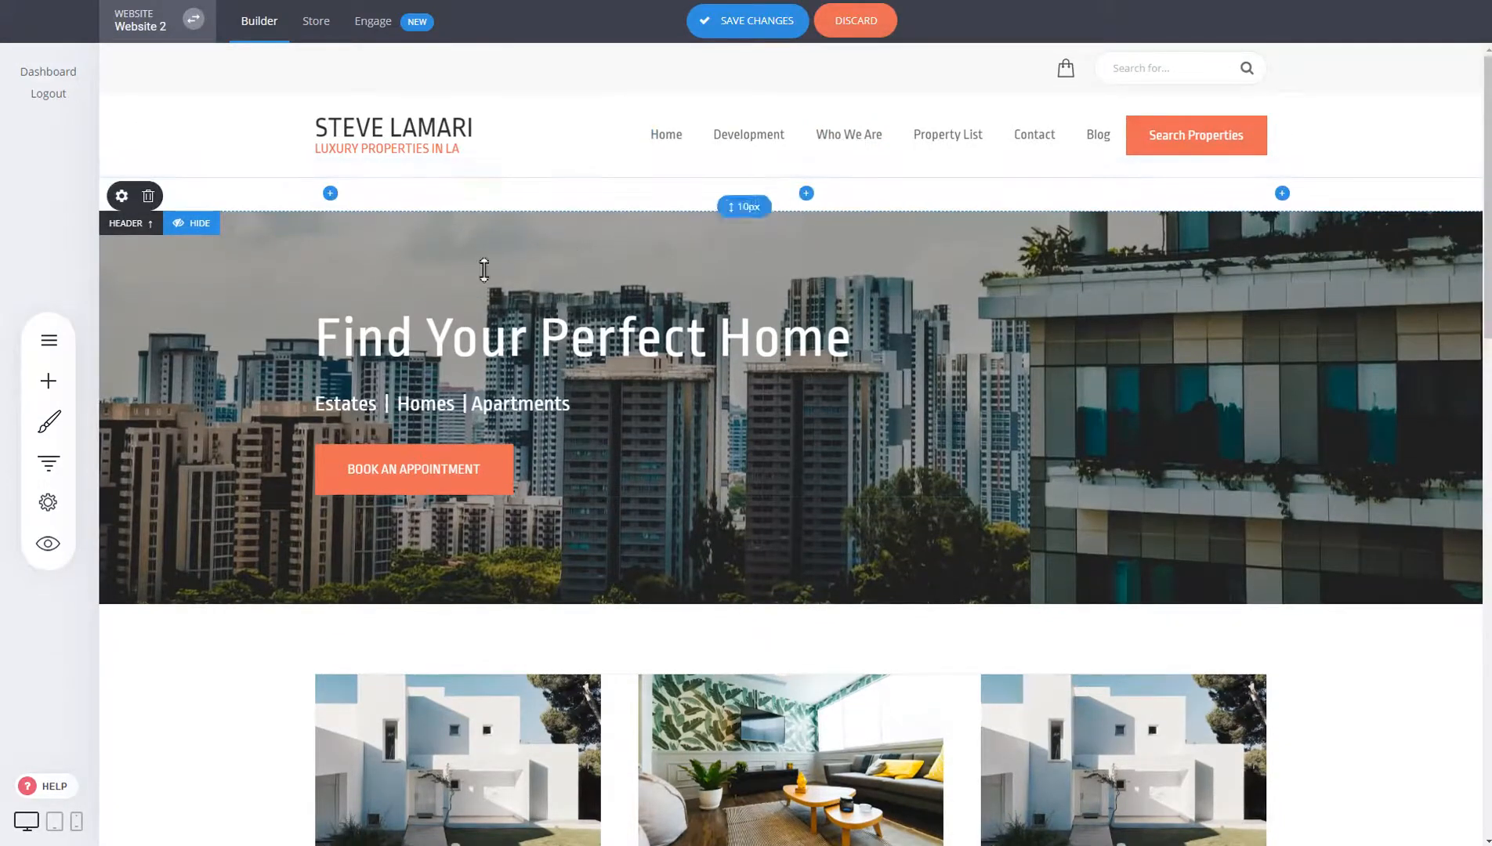
click(149, 197)
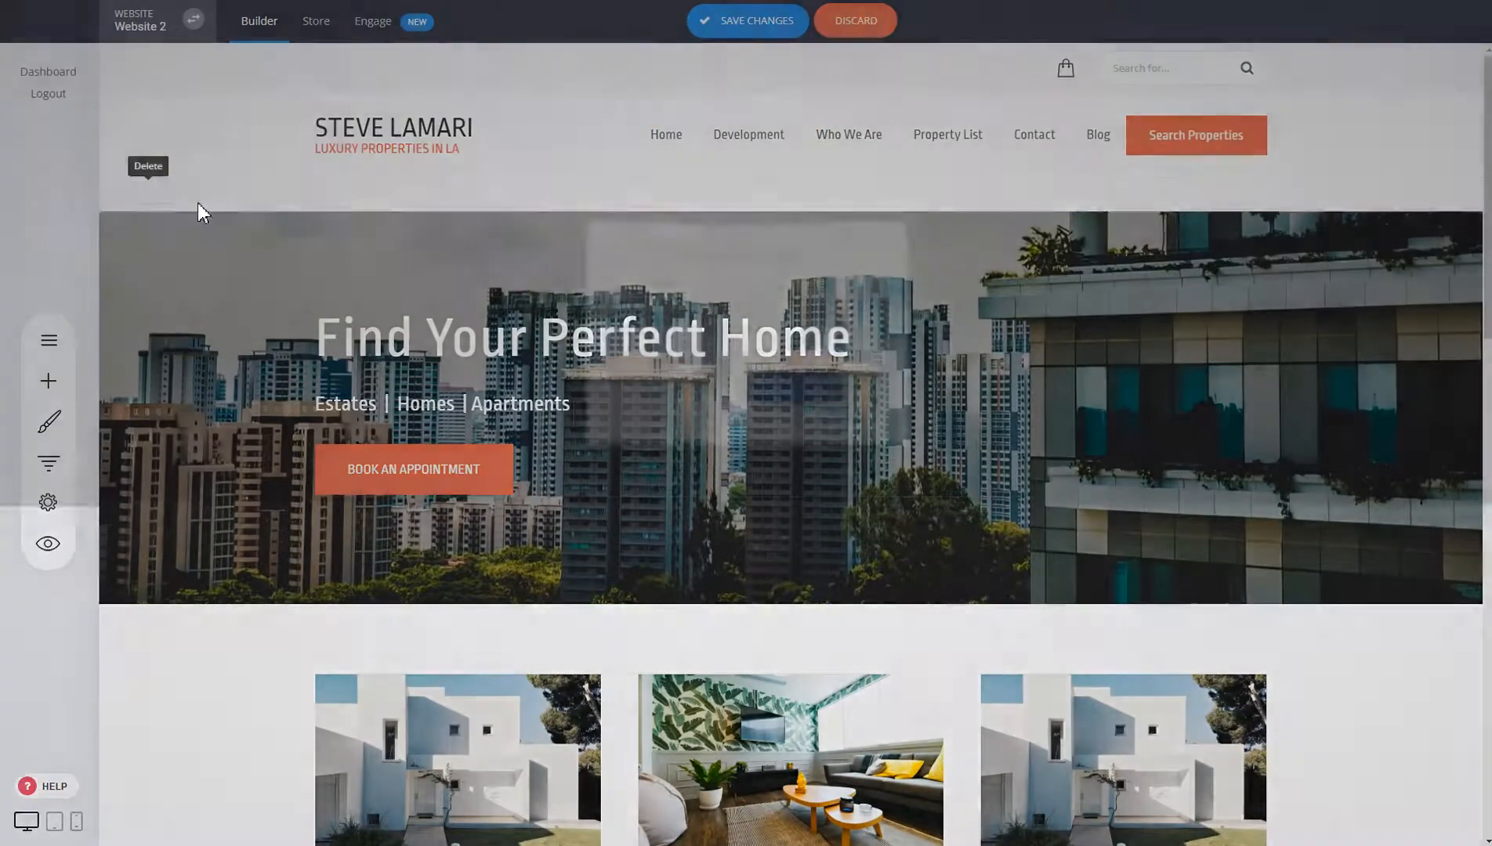
click(799, 391)
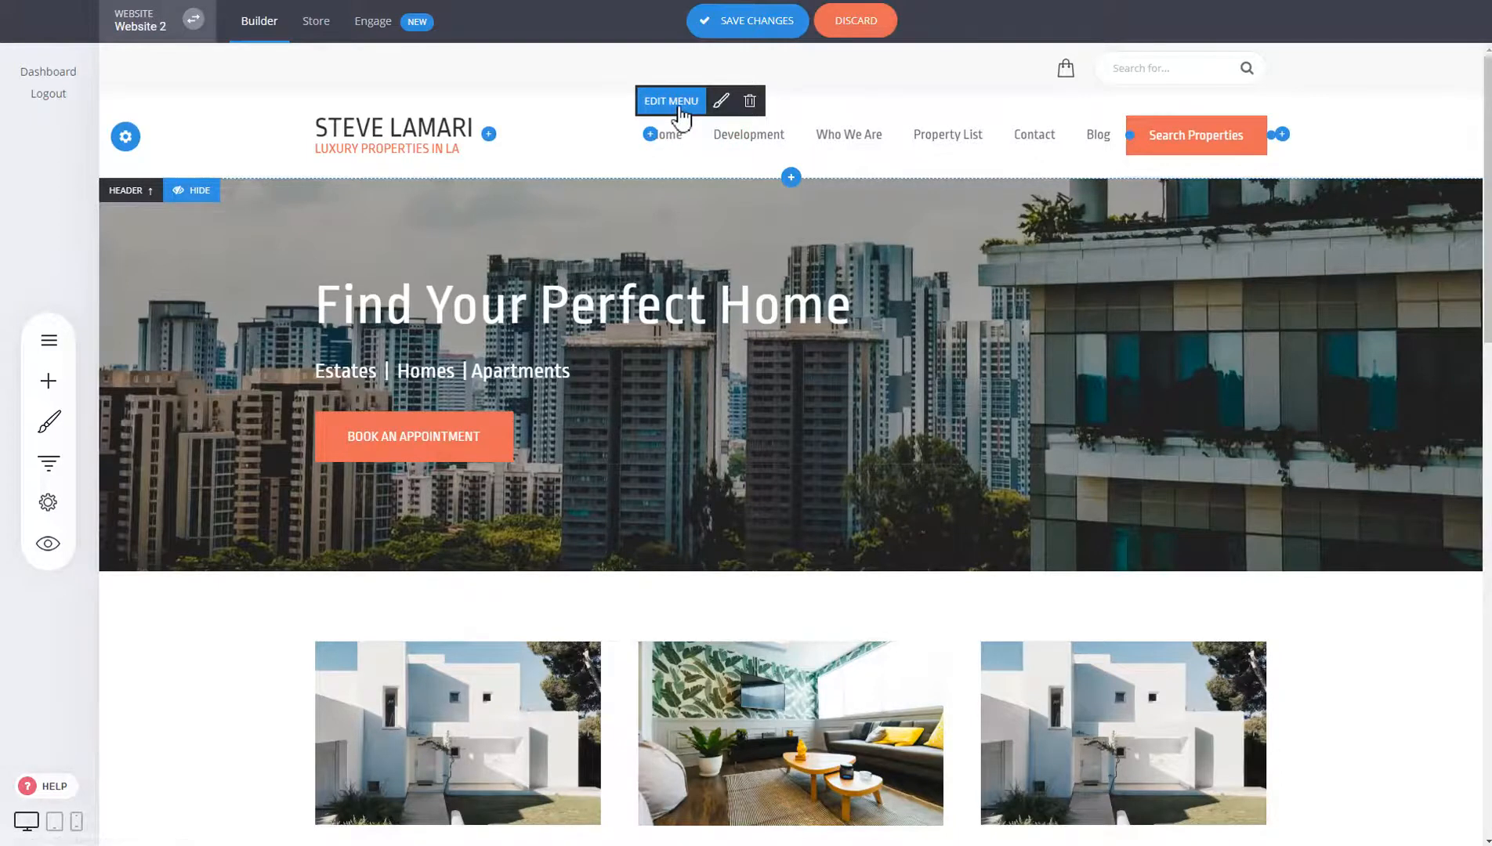
Step: Open the header navigation menu for editing and move its dialog clear of the header menu
click(679, 108)
drag(746, 122, 440, 75)
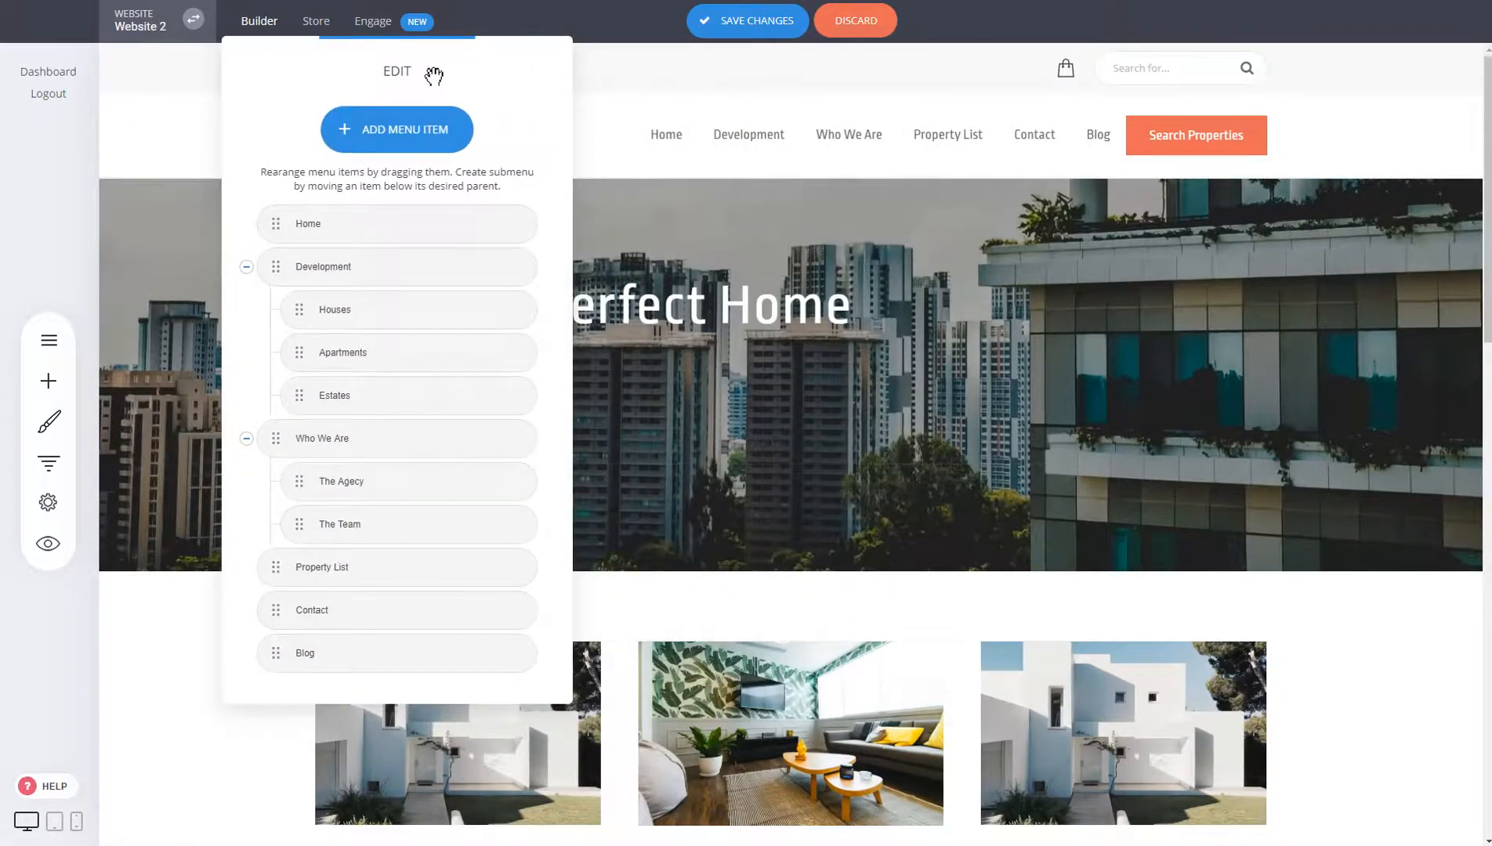
mouse_move(396, 275)
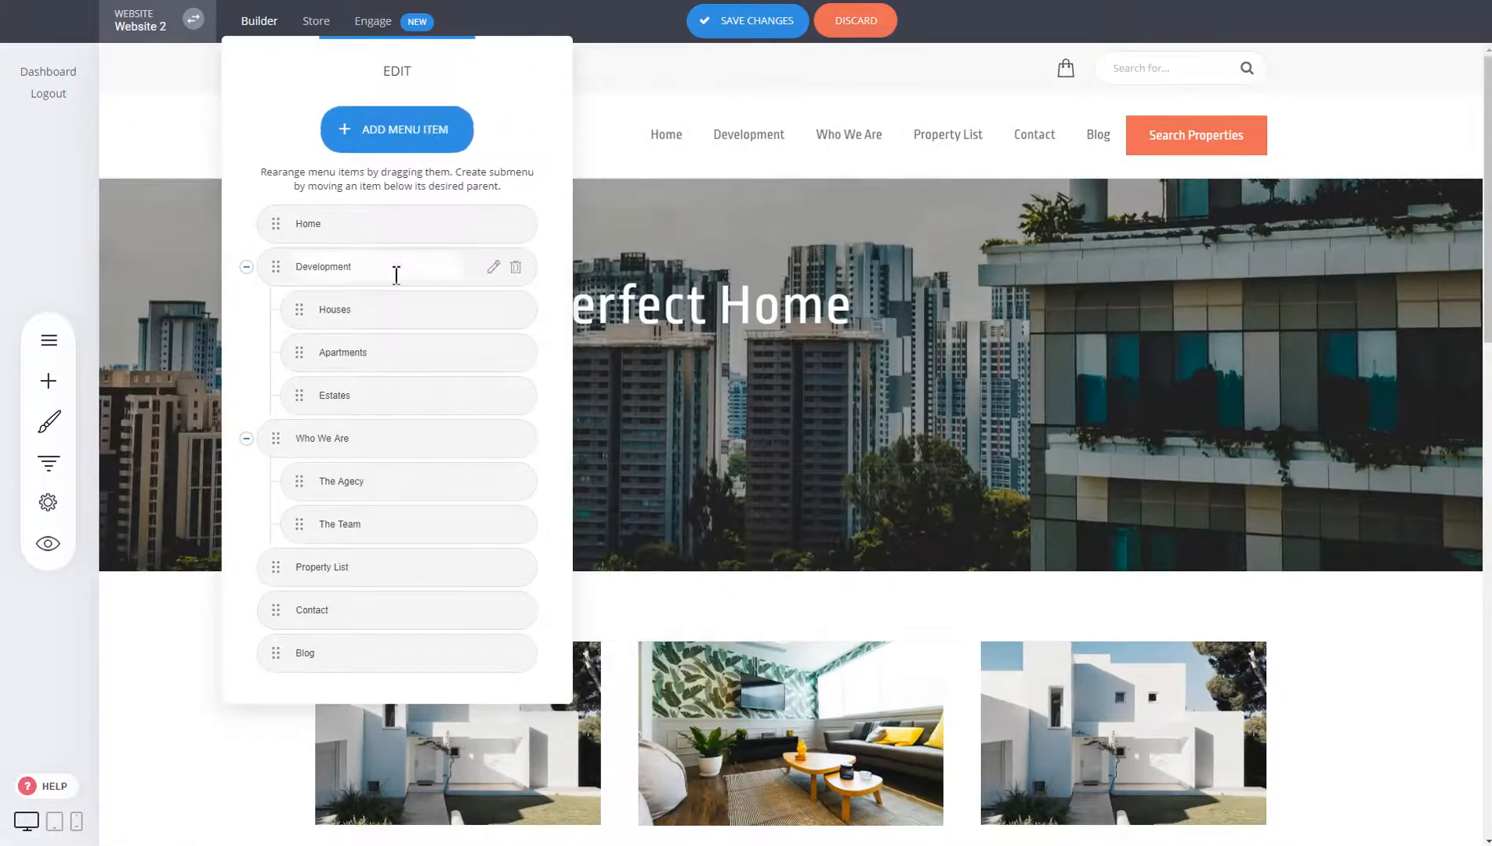
click(373, 150)
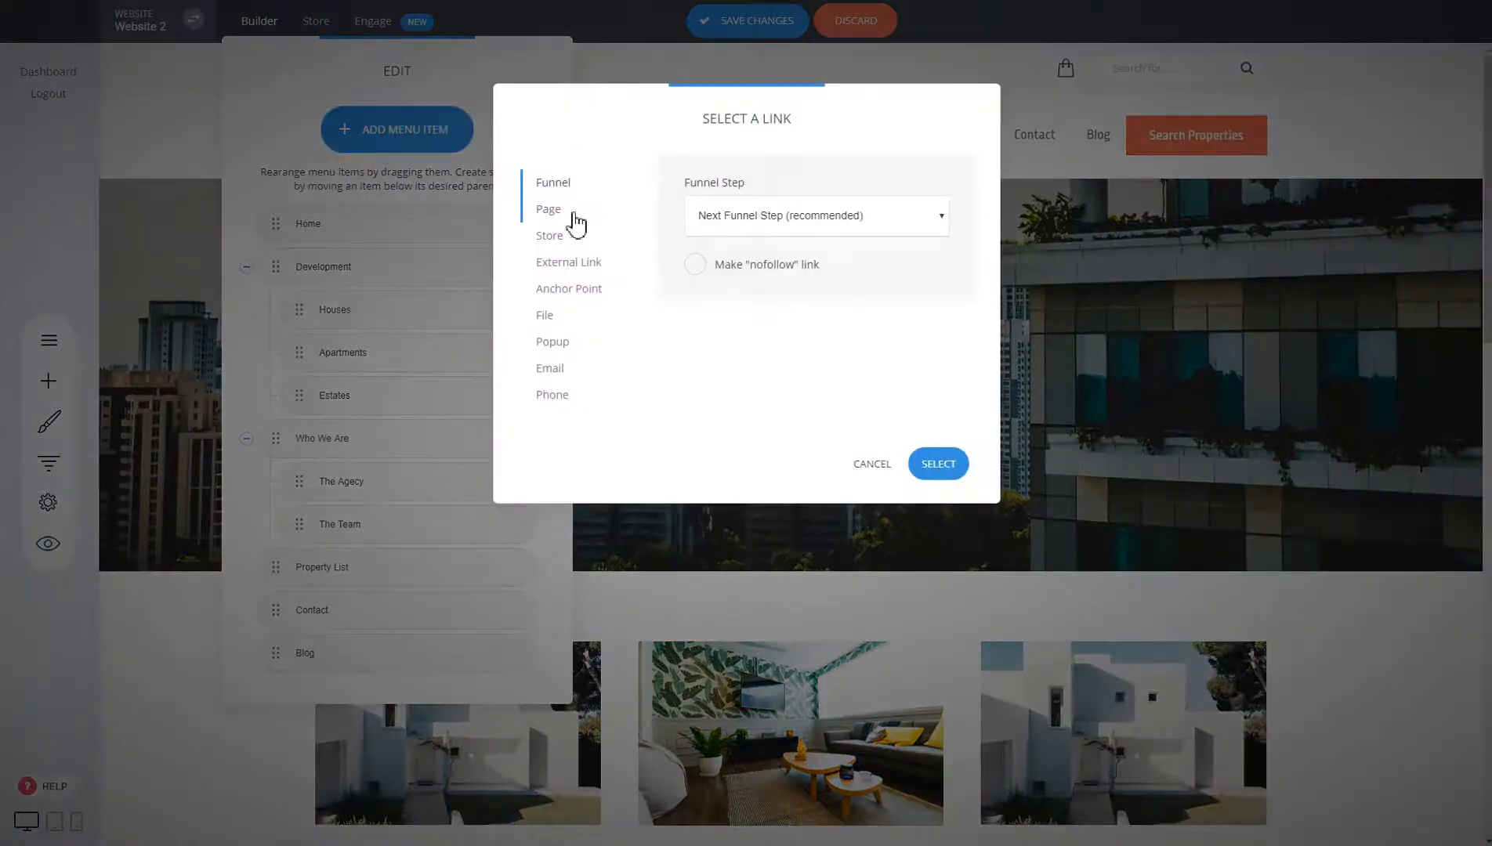
click(548, 210)
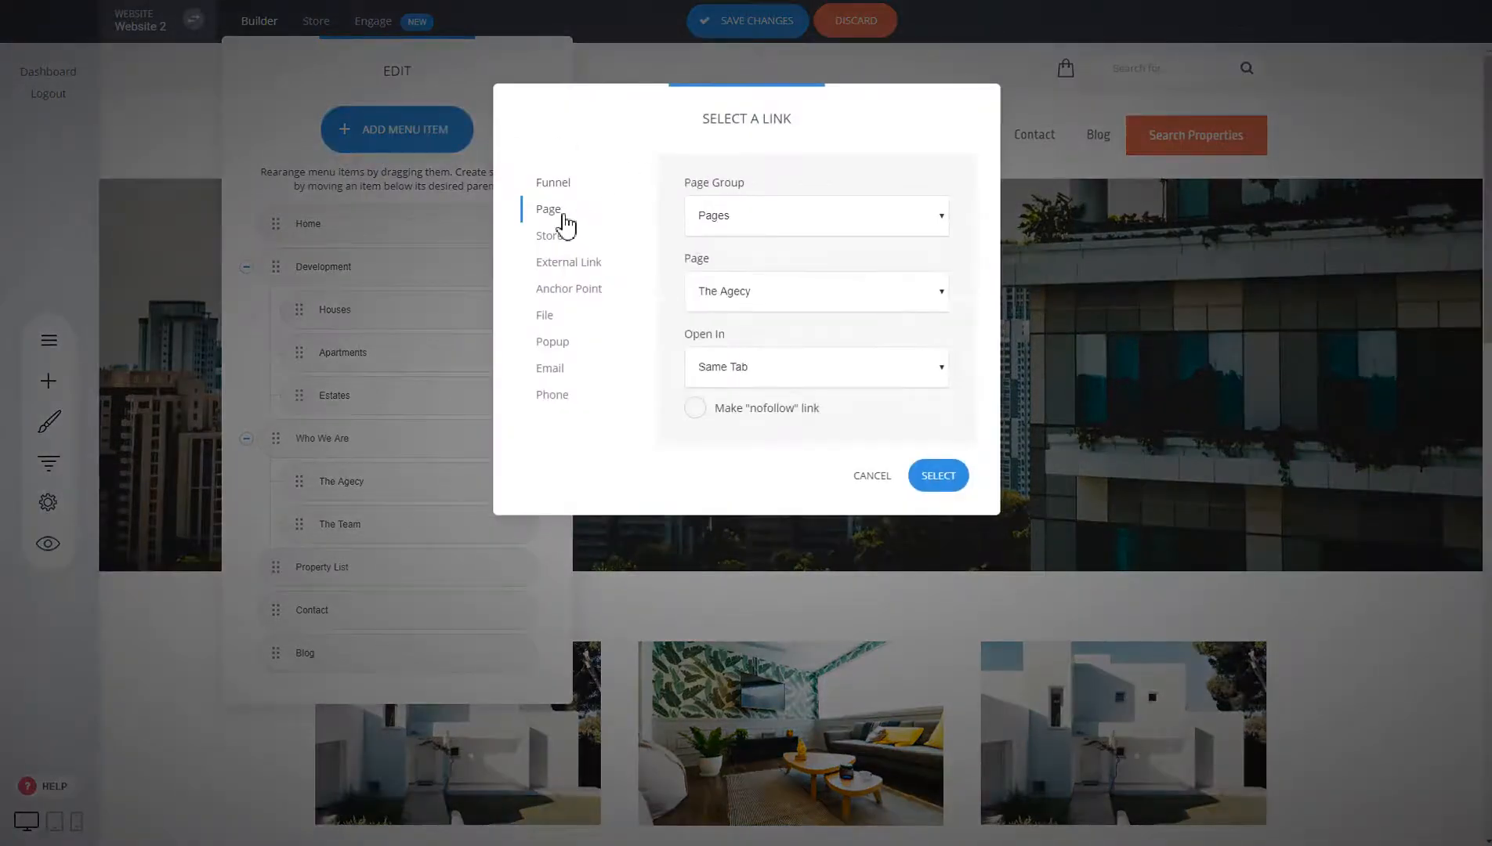
click(553, 236)
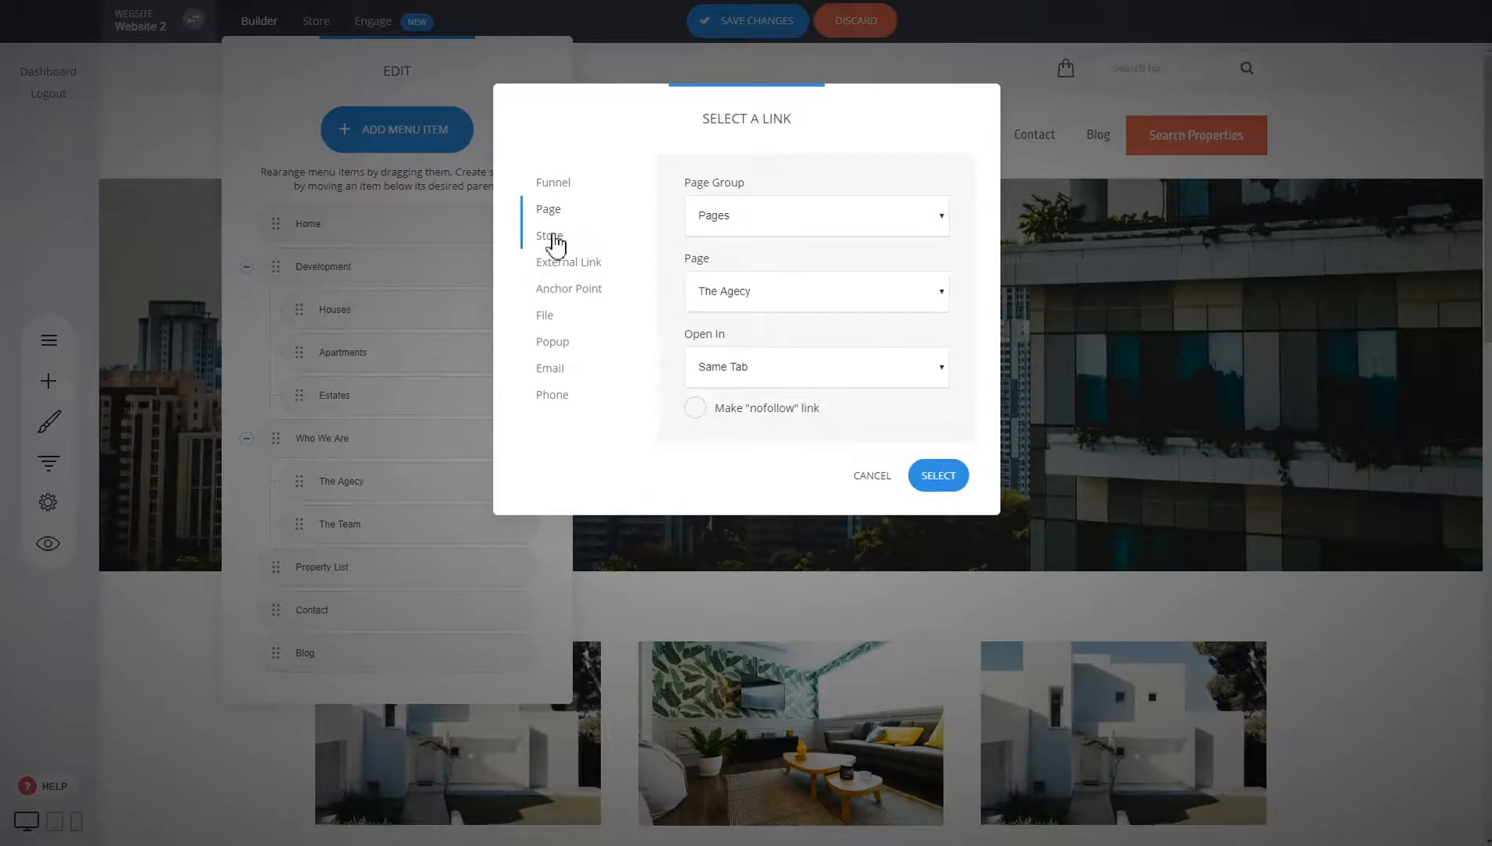
click(568, 290)
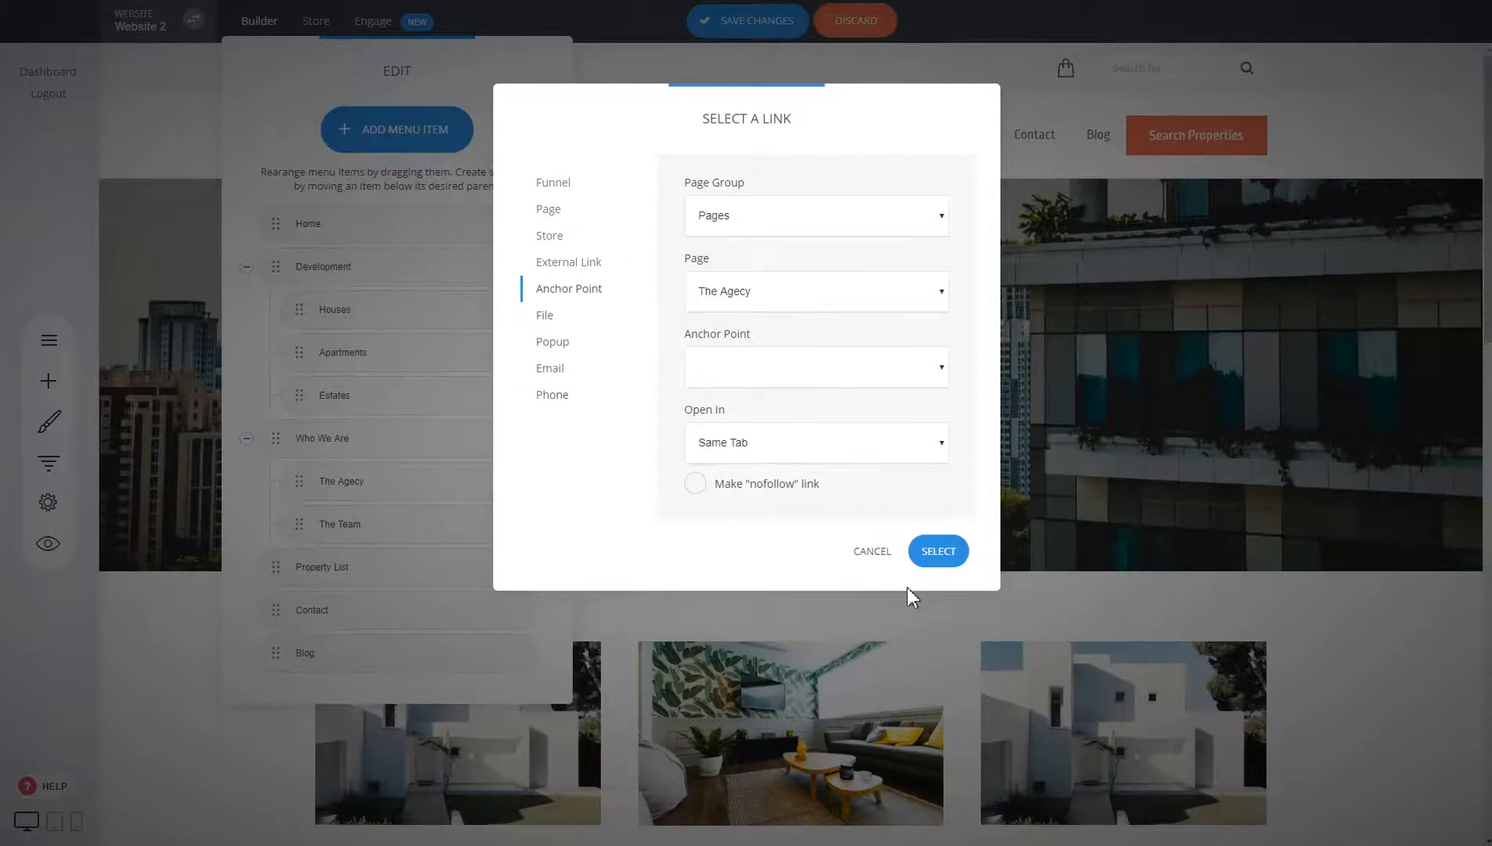
click(865, 552)
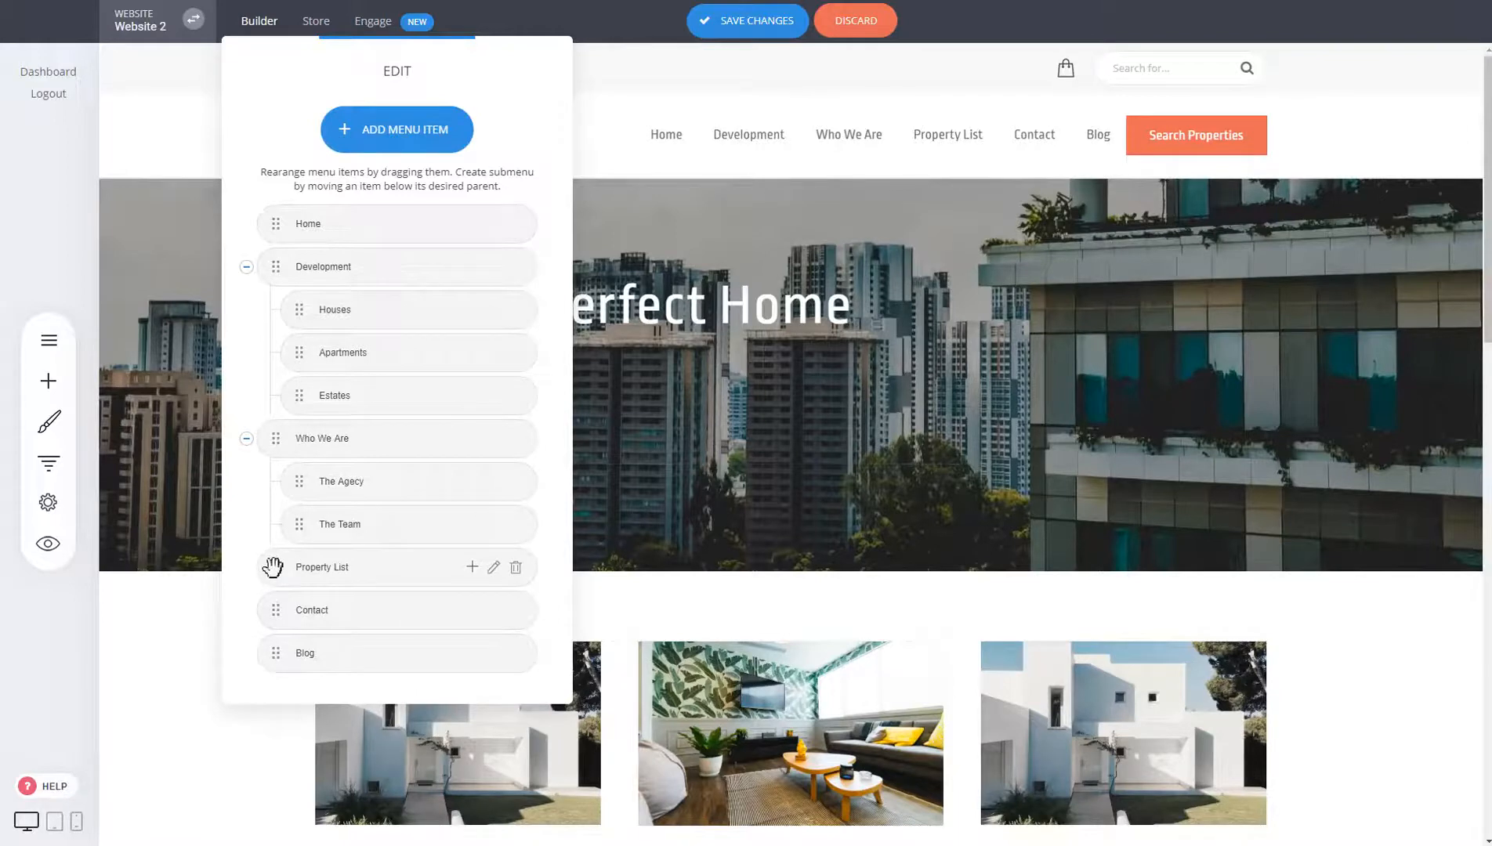
Step: Move Property List below Contact in the menu, and try nesting Contact under Who We Are before returning it to the main level
drag(271, 565, 266, 611)
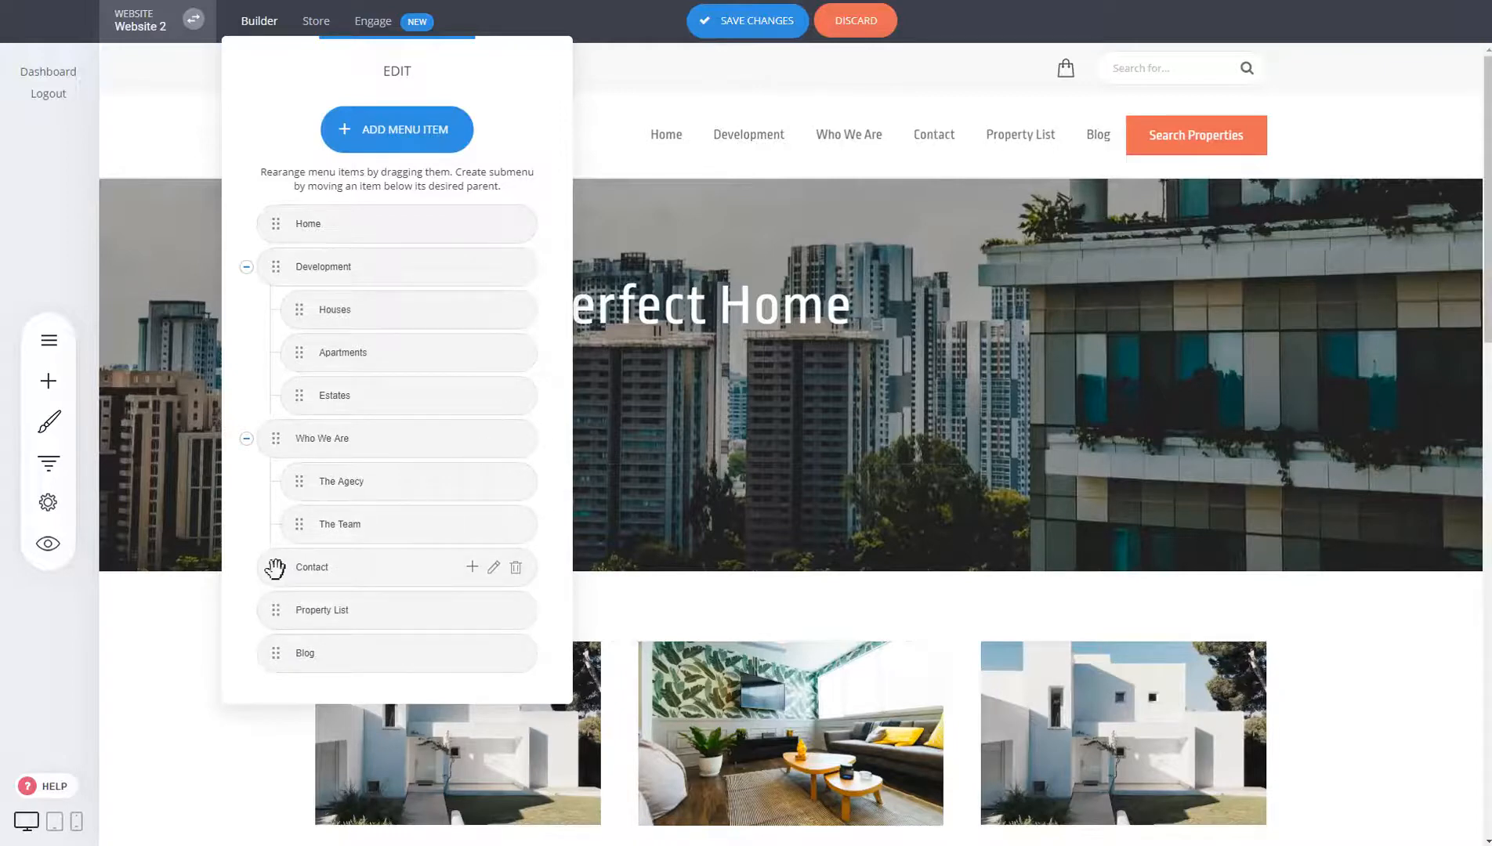
drag(276, 567, 307, 569)
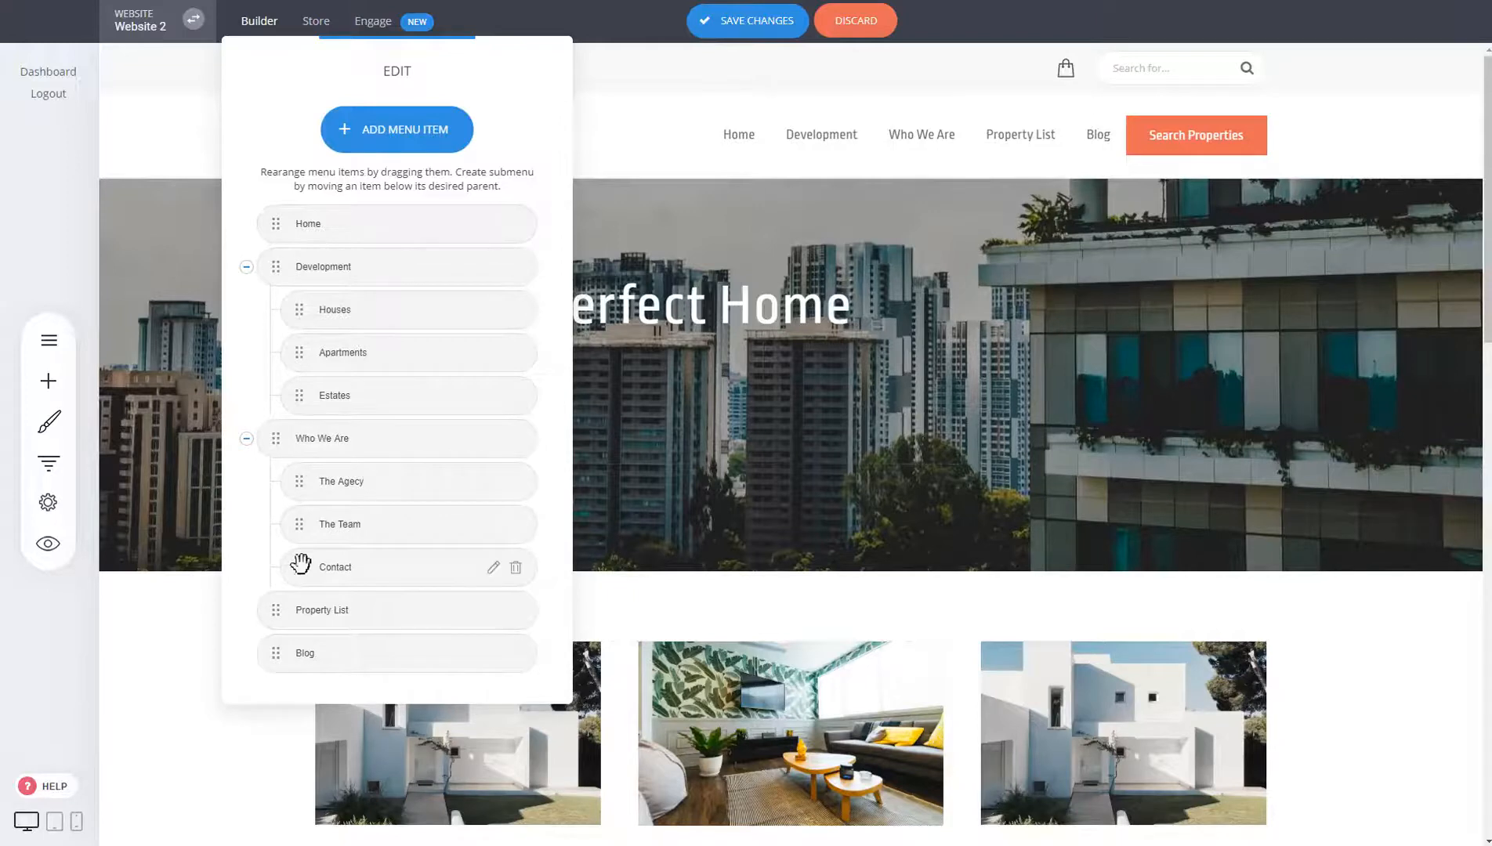
mouse_move(300, 563)
mouse_down()
mouse_move(266, 575)
mouse_move(280, 567)
mouse_up()
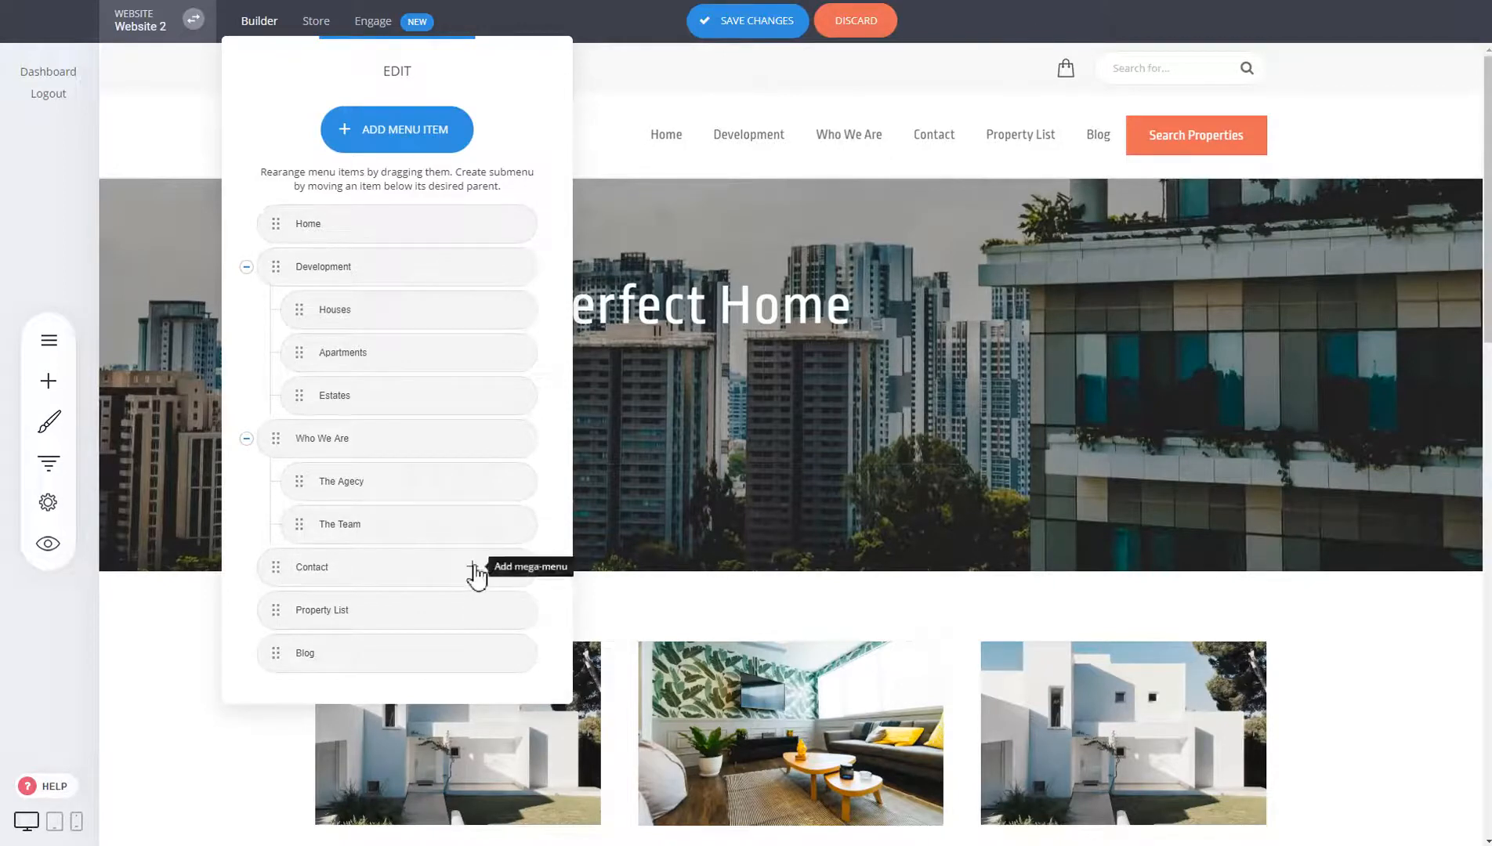
Step: Add a mega menu under the Contact item and open it for editing
click(473, 568)
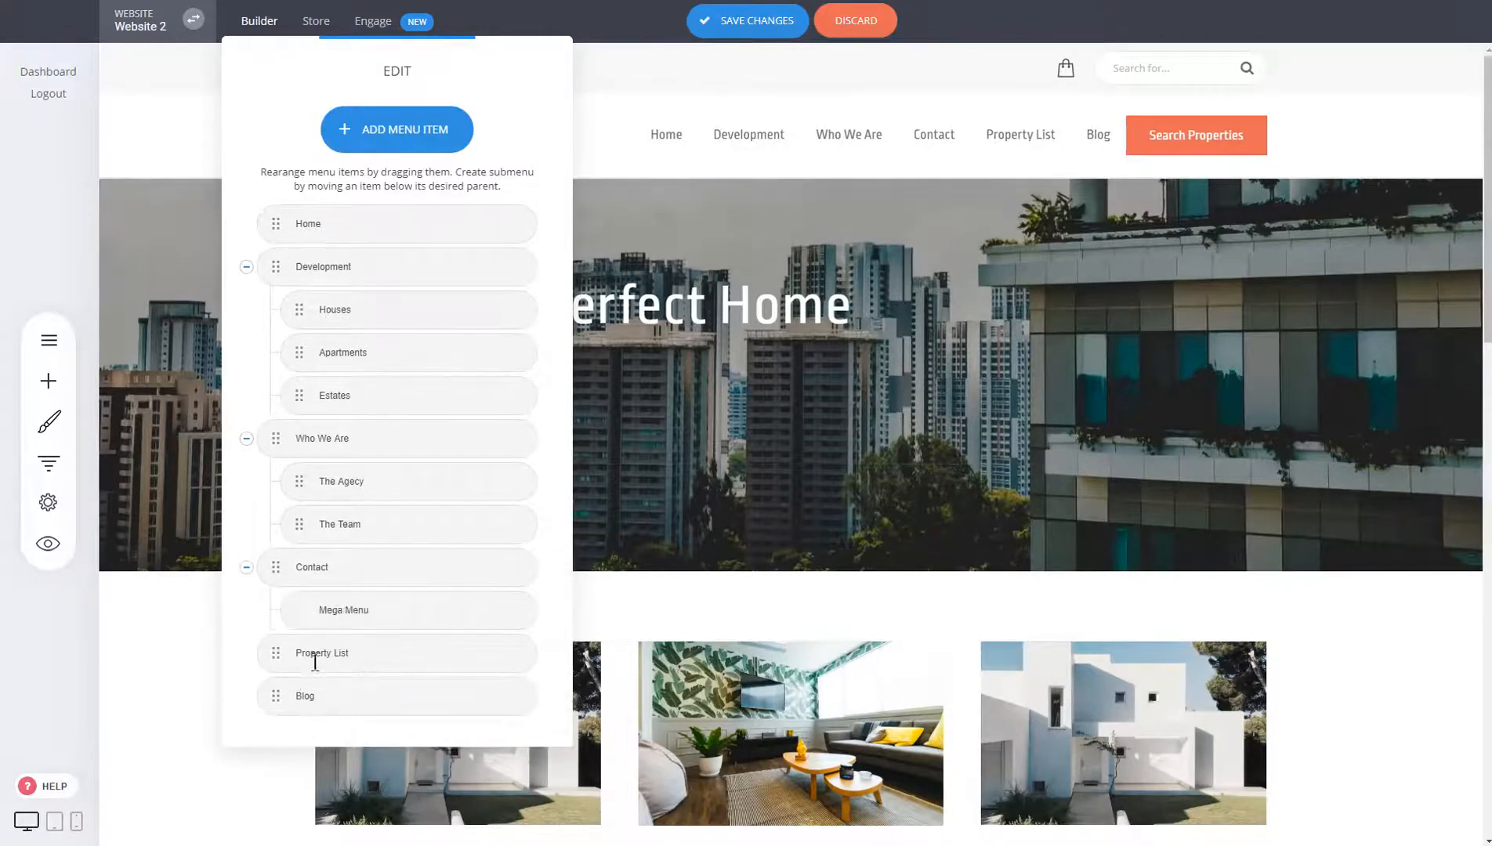
click(494, 610)
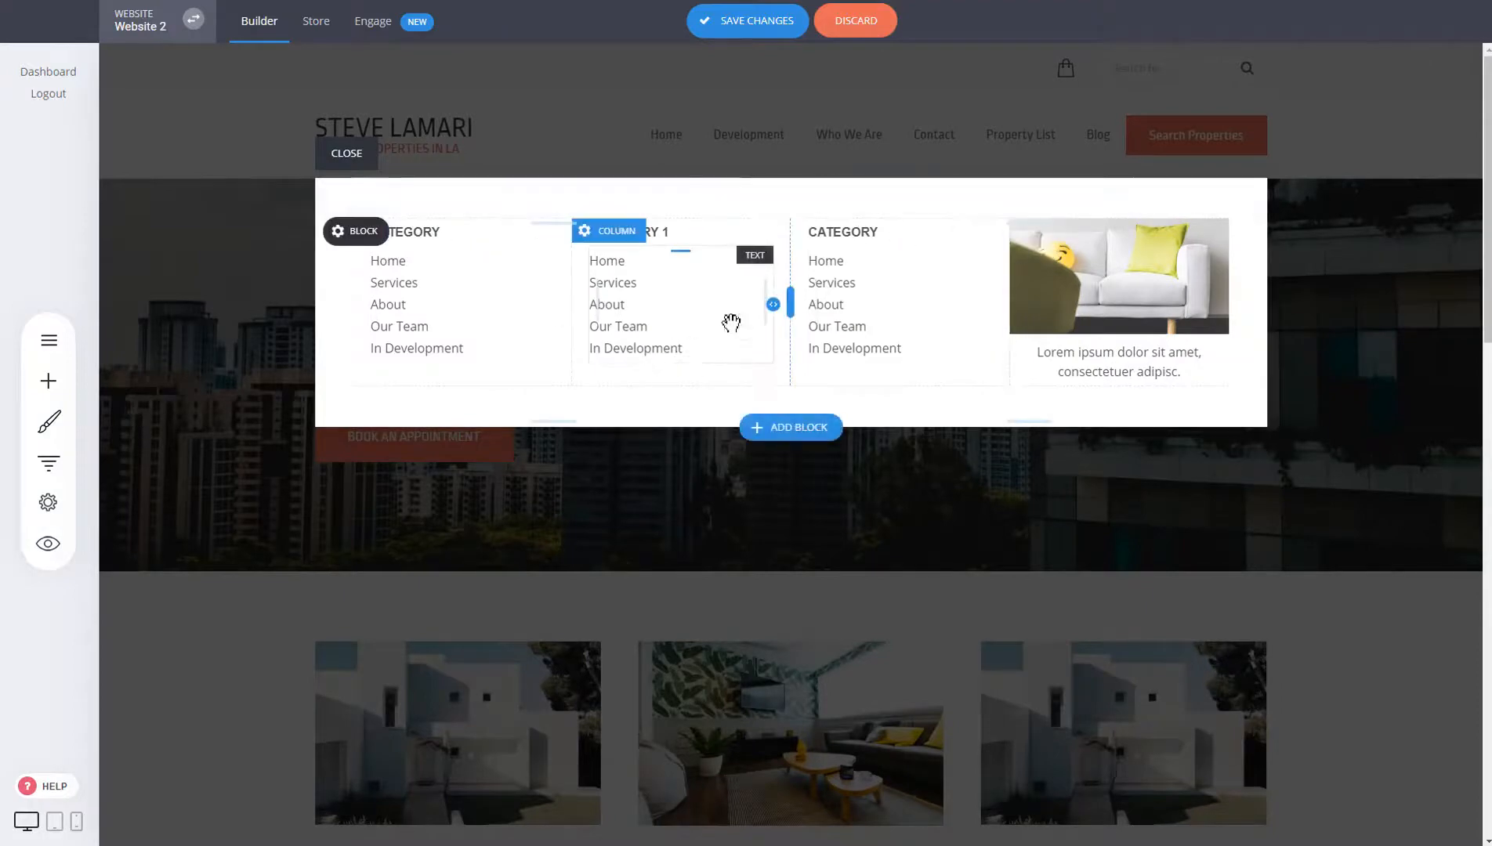
Step: Add the Call To Action block about 50 limited attendees below the mega menu columns, confirm the mega menu and save the changes
click(53, 386)
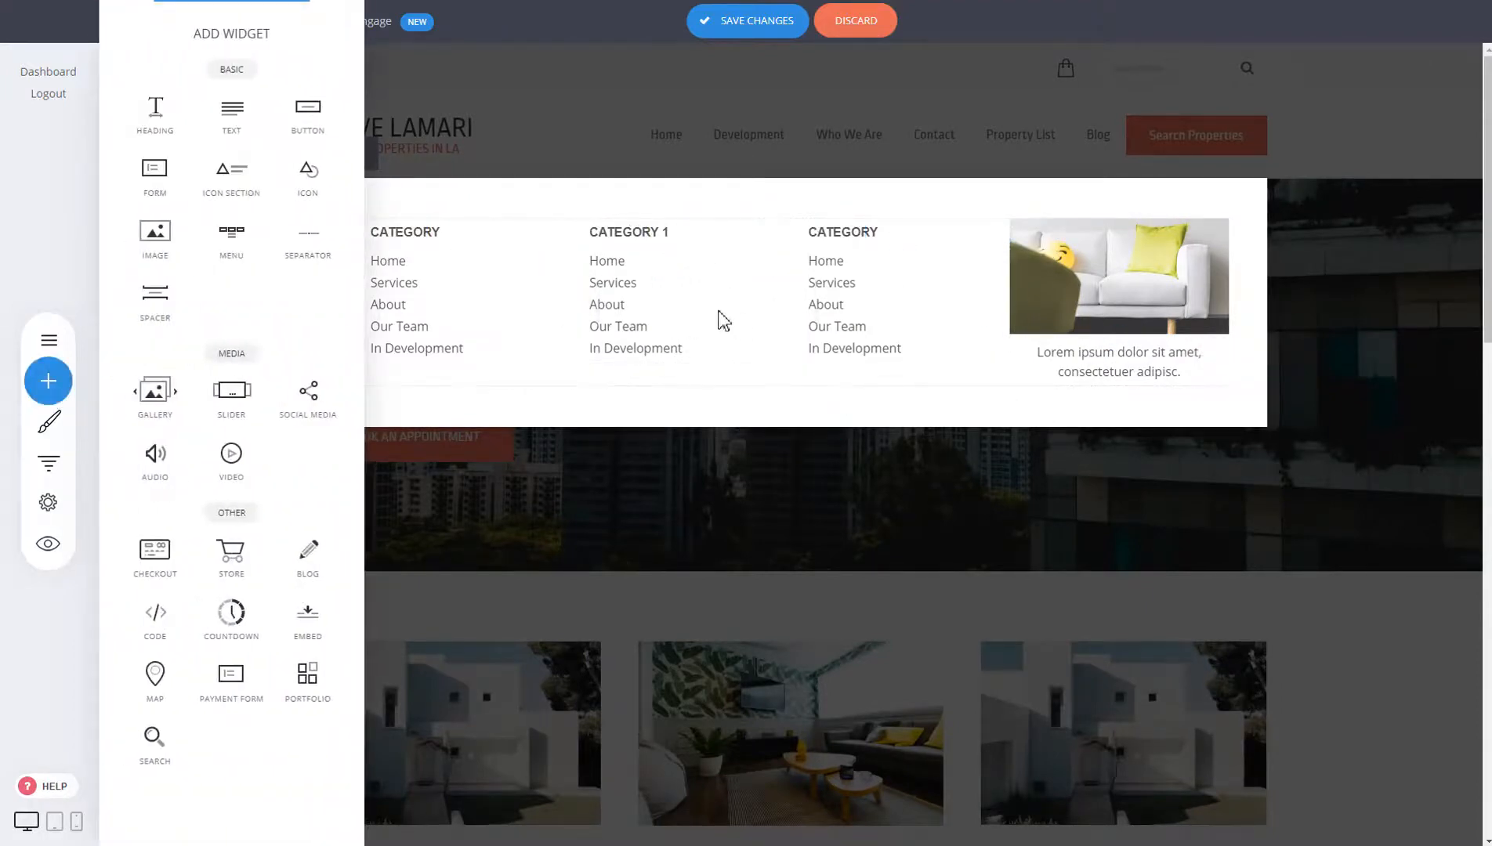
click(772, 427)
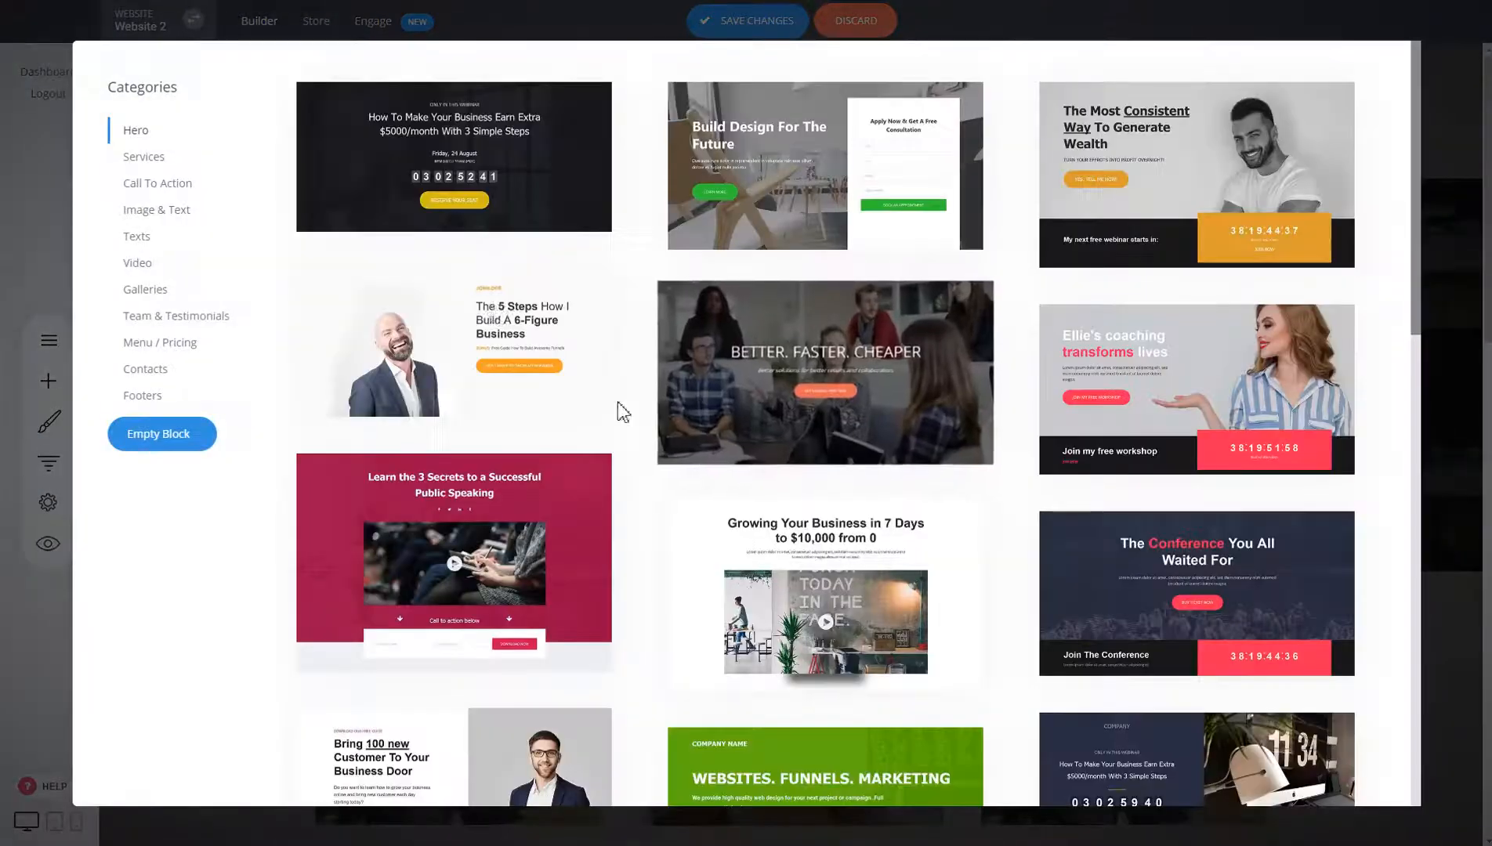
click(156, 183)
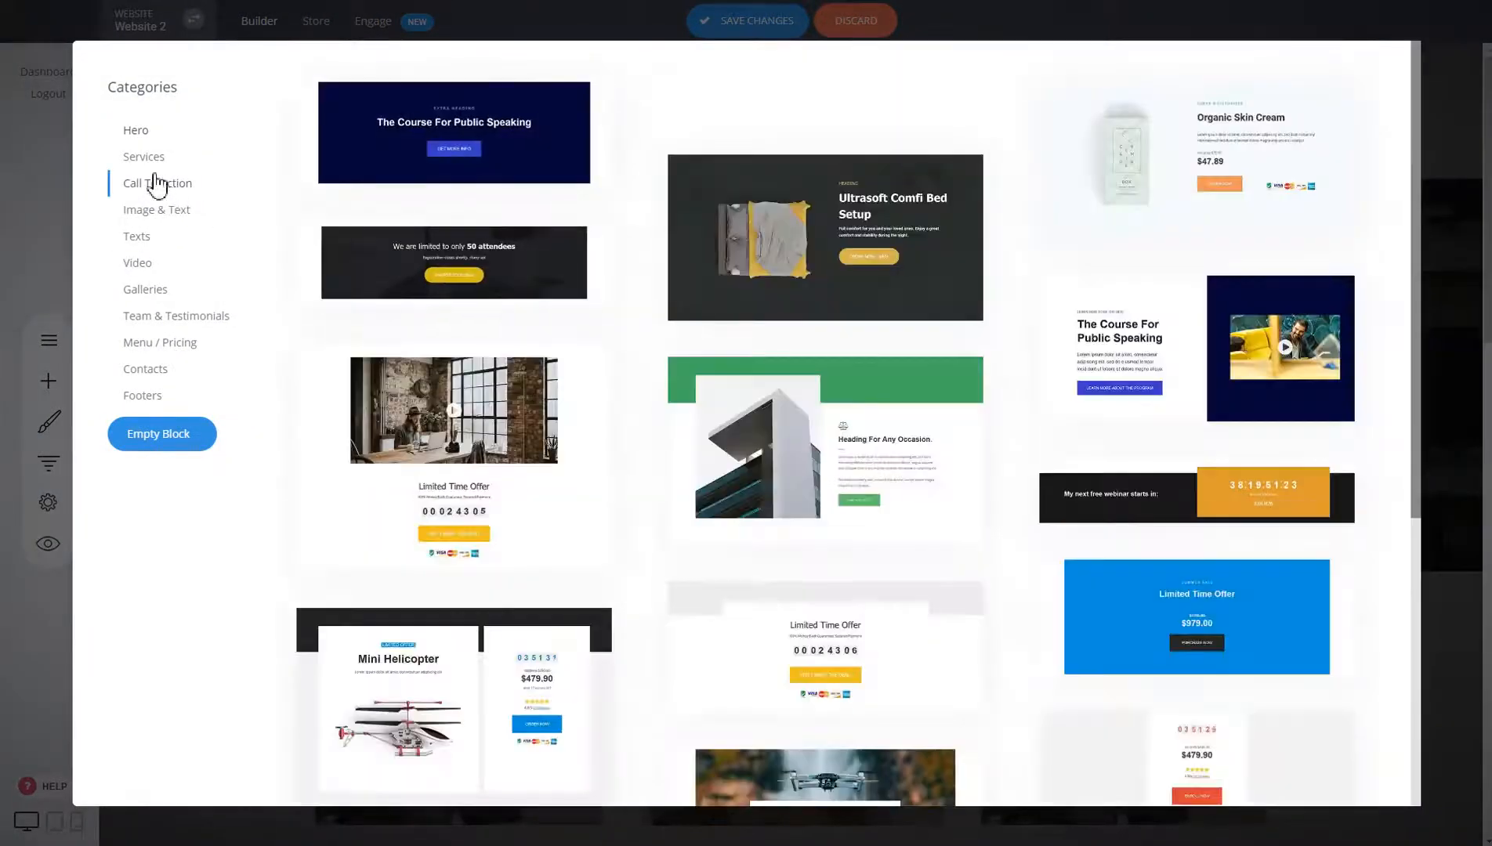
click(444, 244)
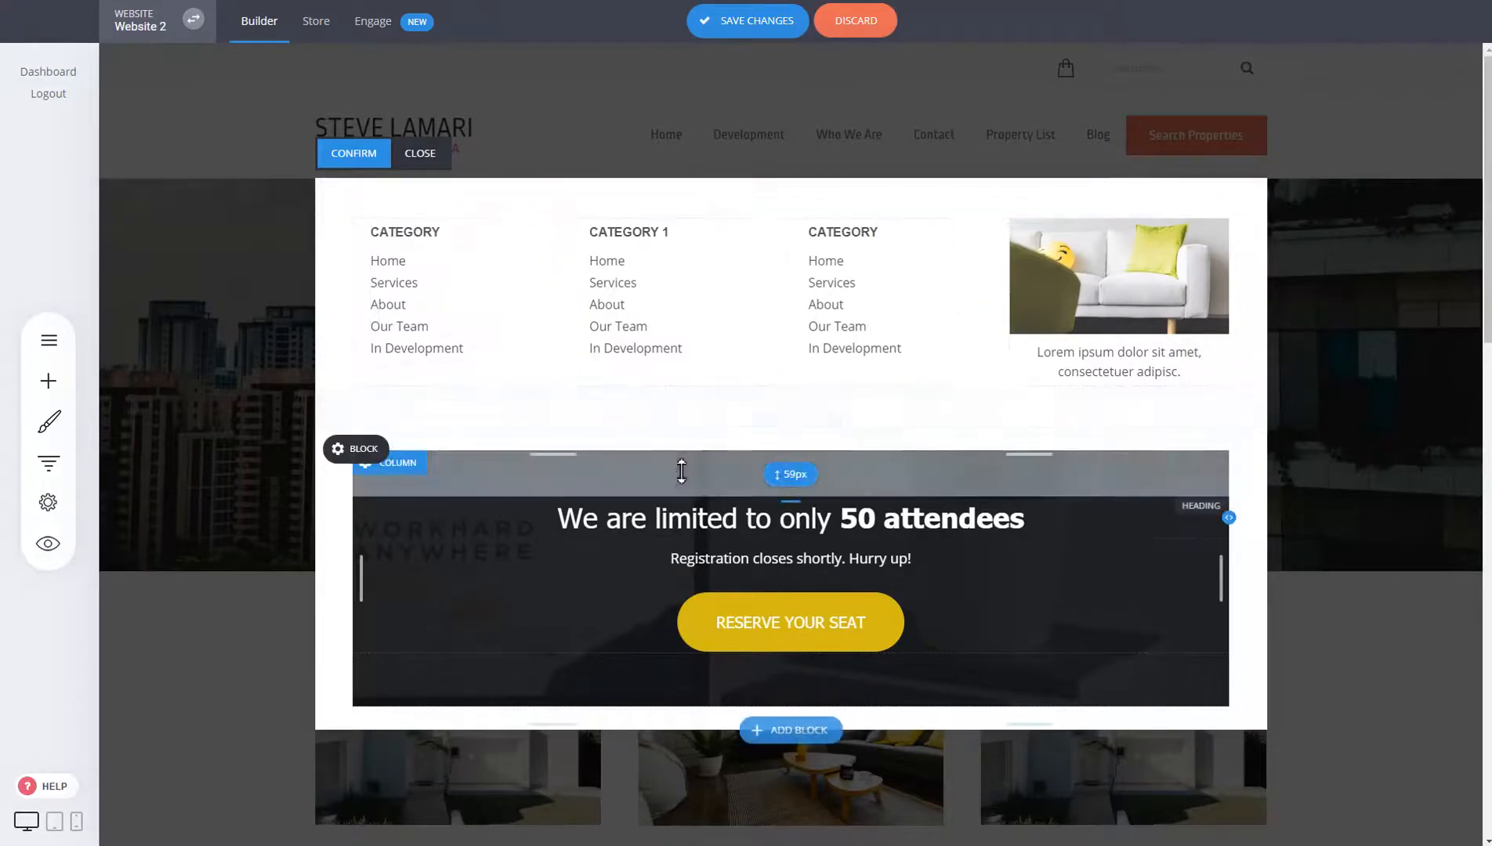
click(371, 167)
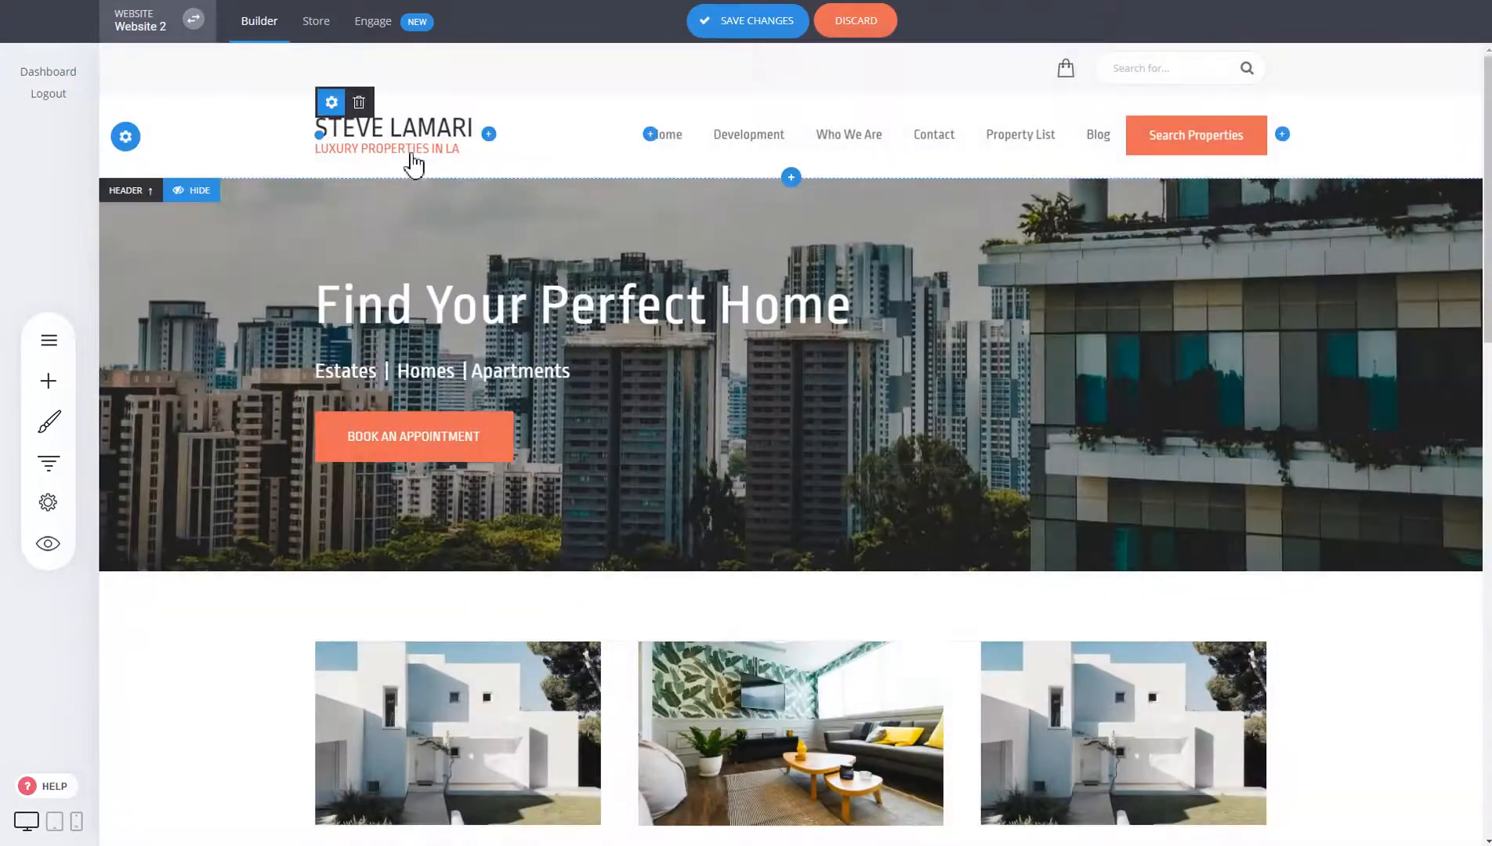
click(774, 25)
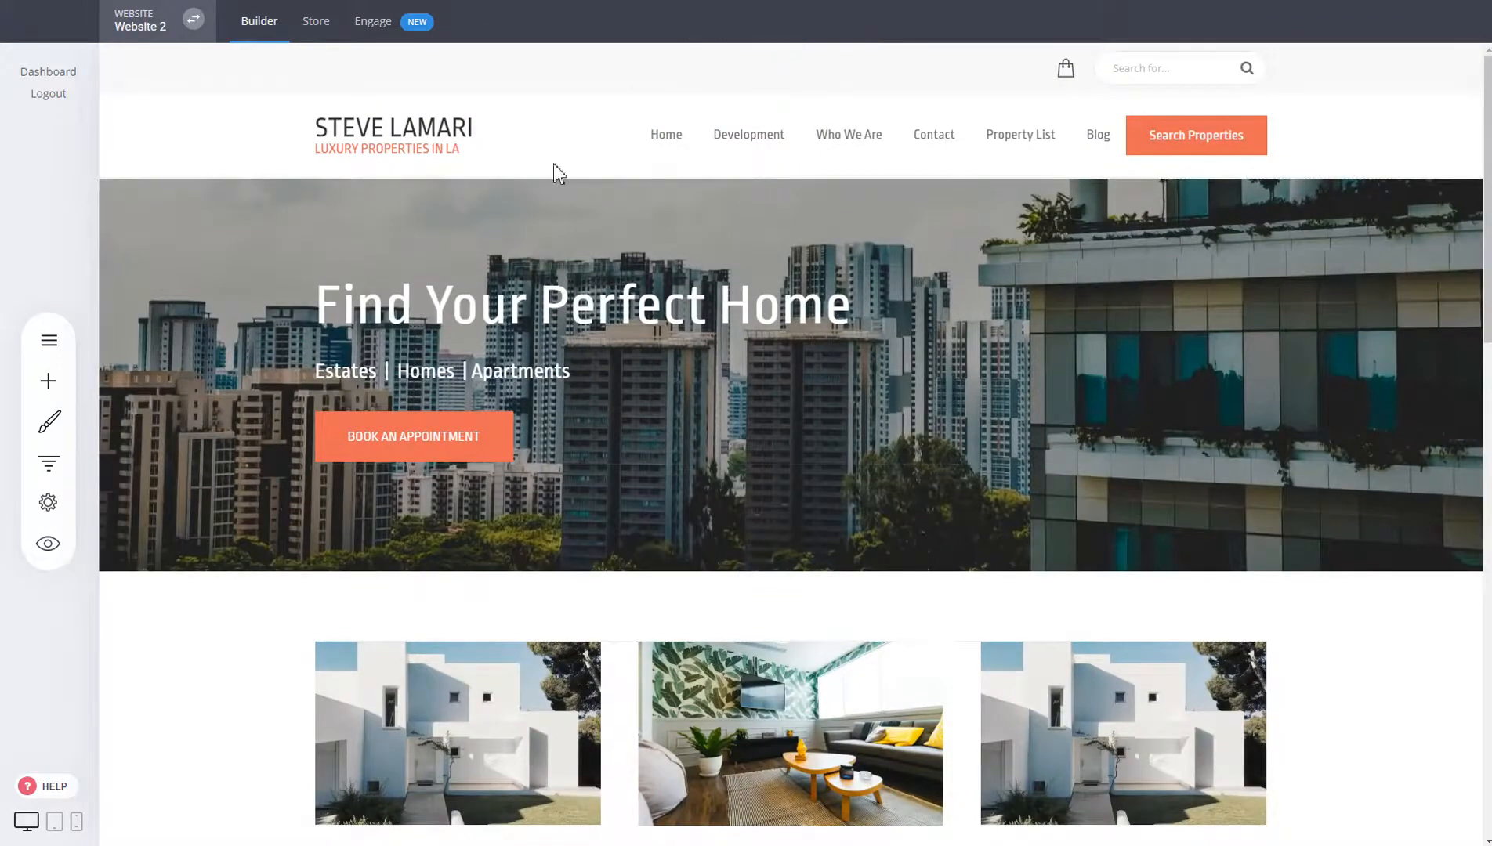
Step: Preview the website and check the mega menu under Contact, then return to the builder
click(48, 544)
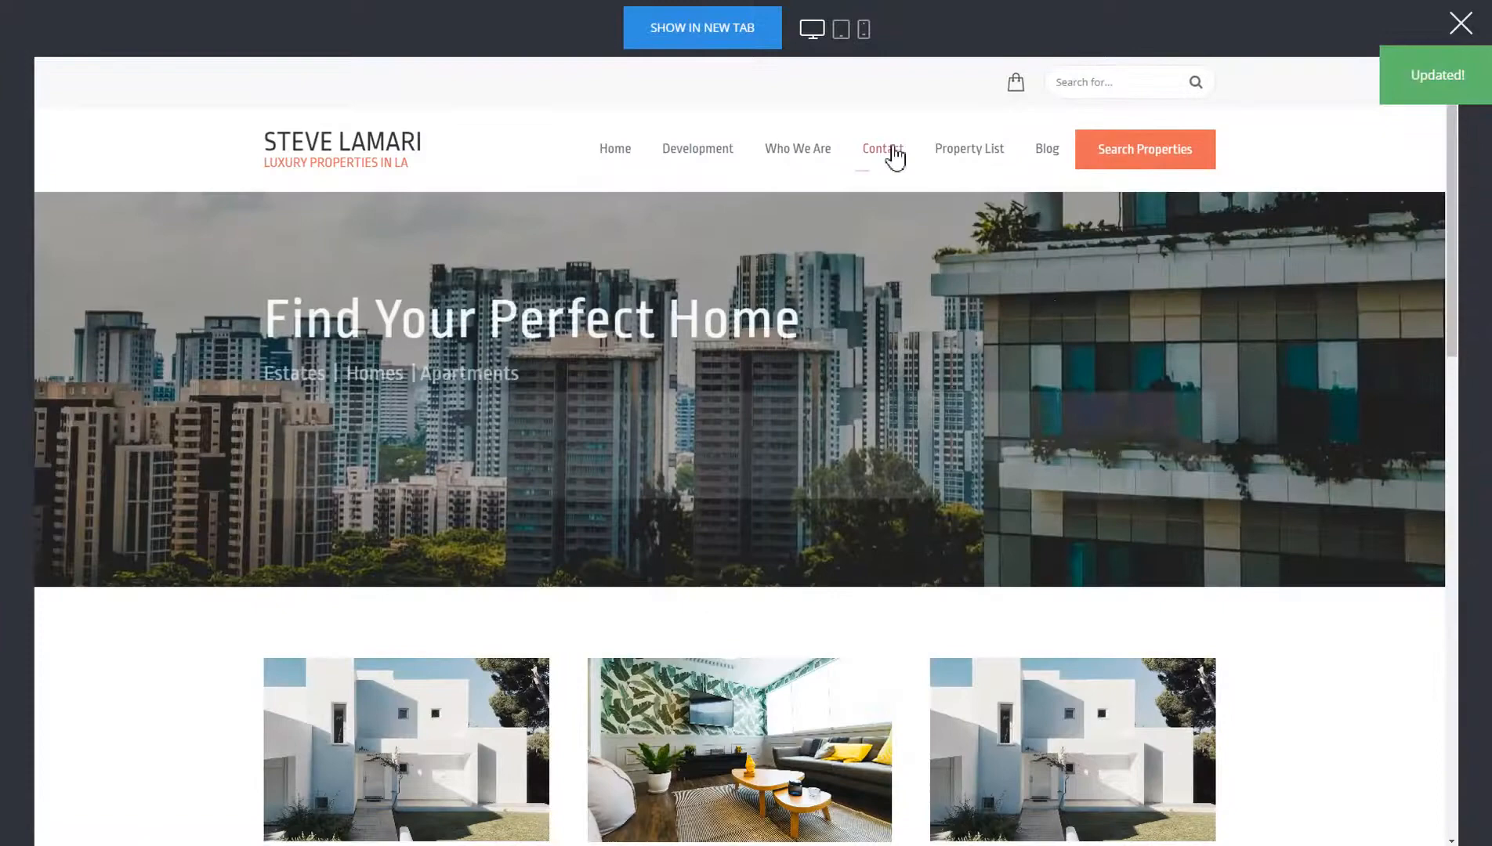
mouse_move(890, 152)
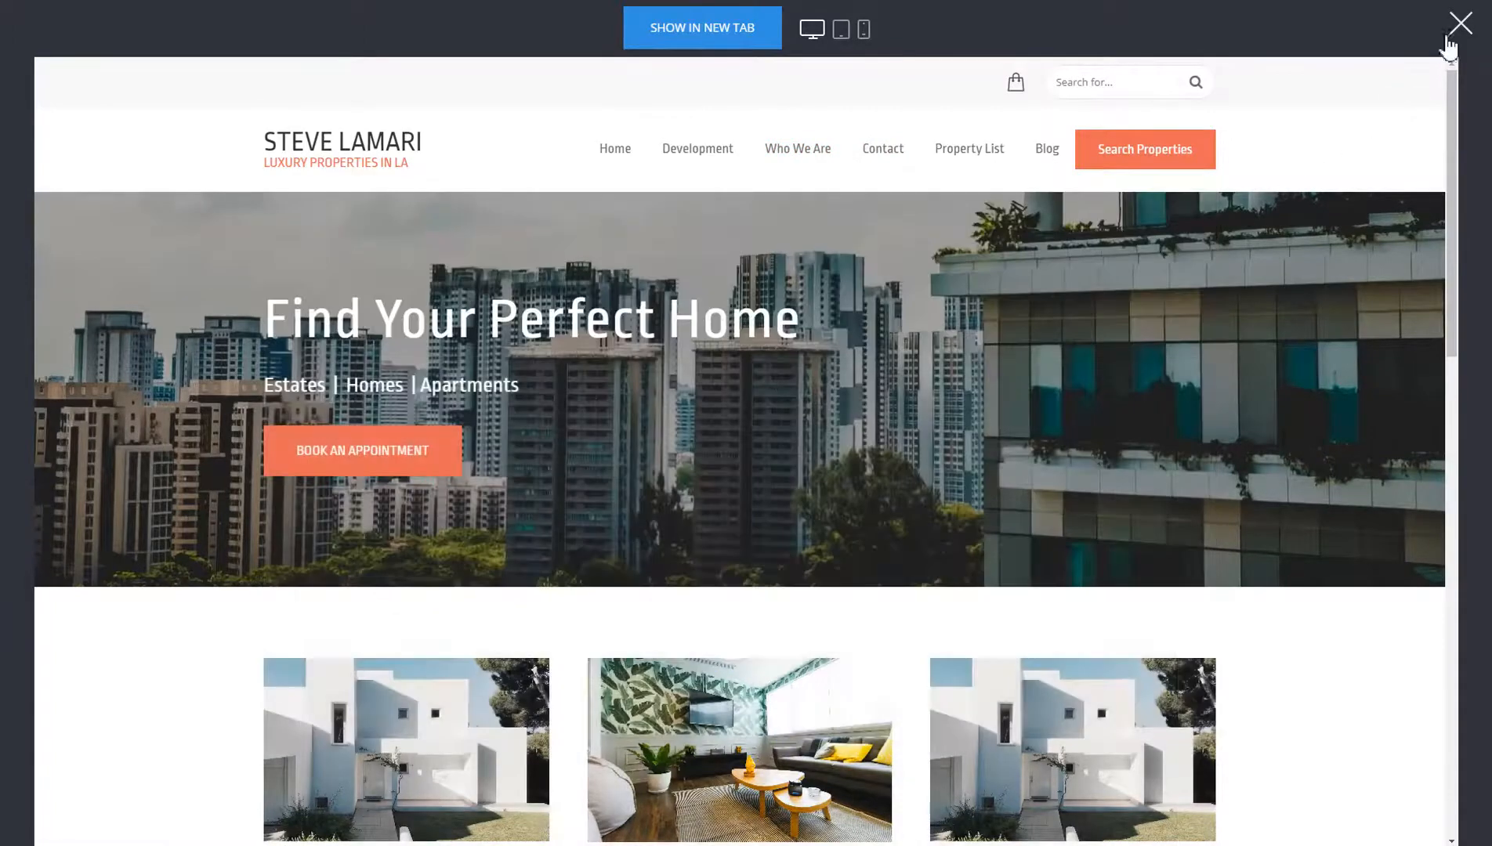
click(1458, 24)
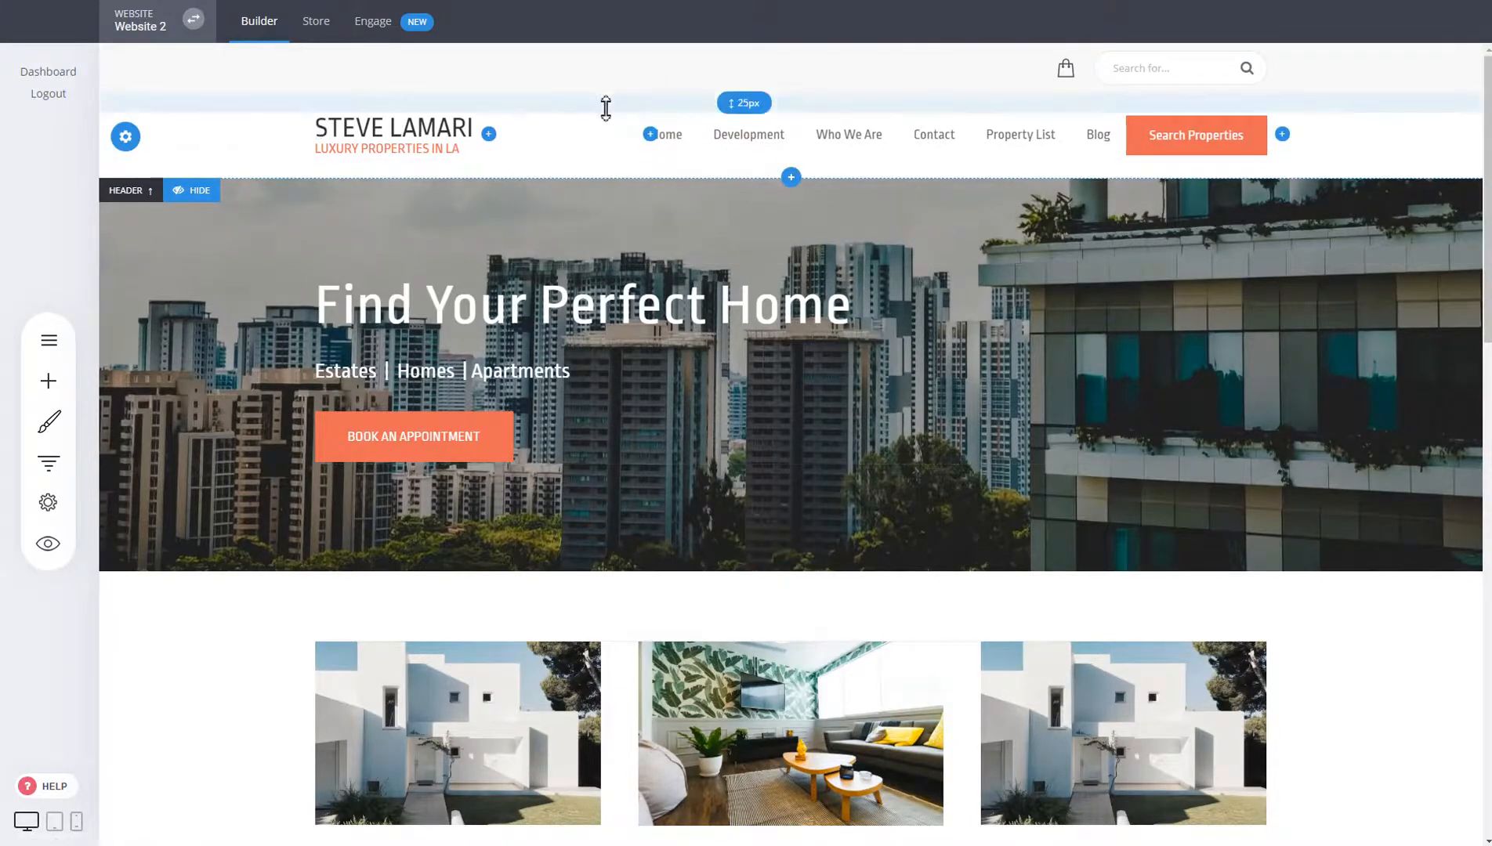
Step: Reduce the vertical spacing in both header rows and save the changes
drag(606, 106, 607, 98)
drag(608, 160, 609, 152)
drag(627, 88, 629, 86)
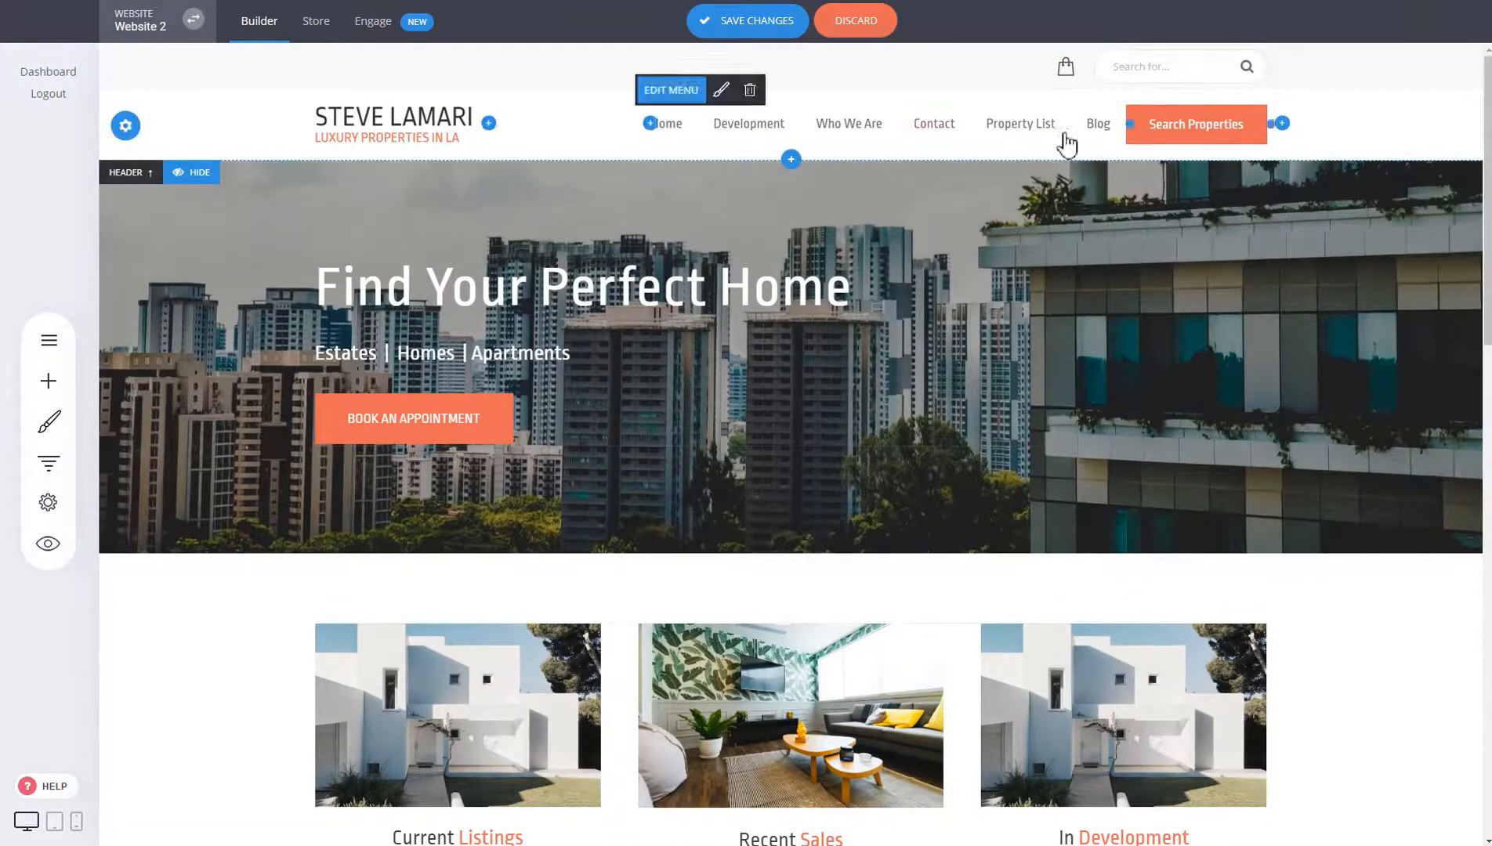
click(751, 24)
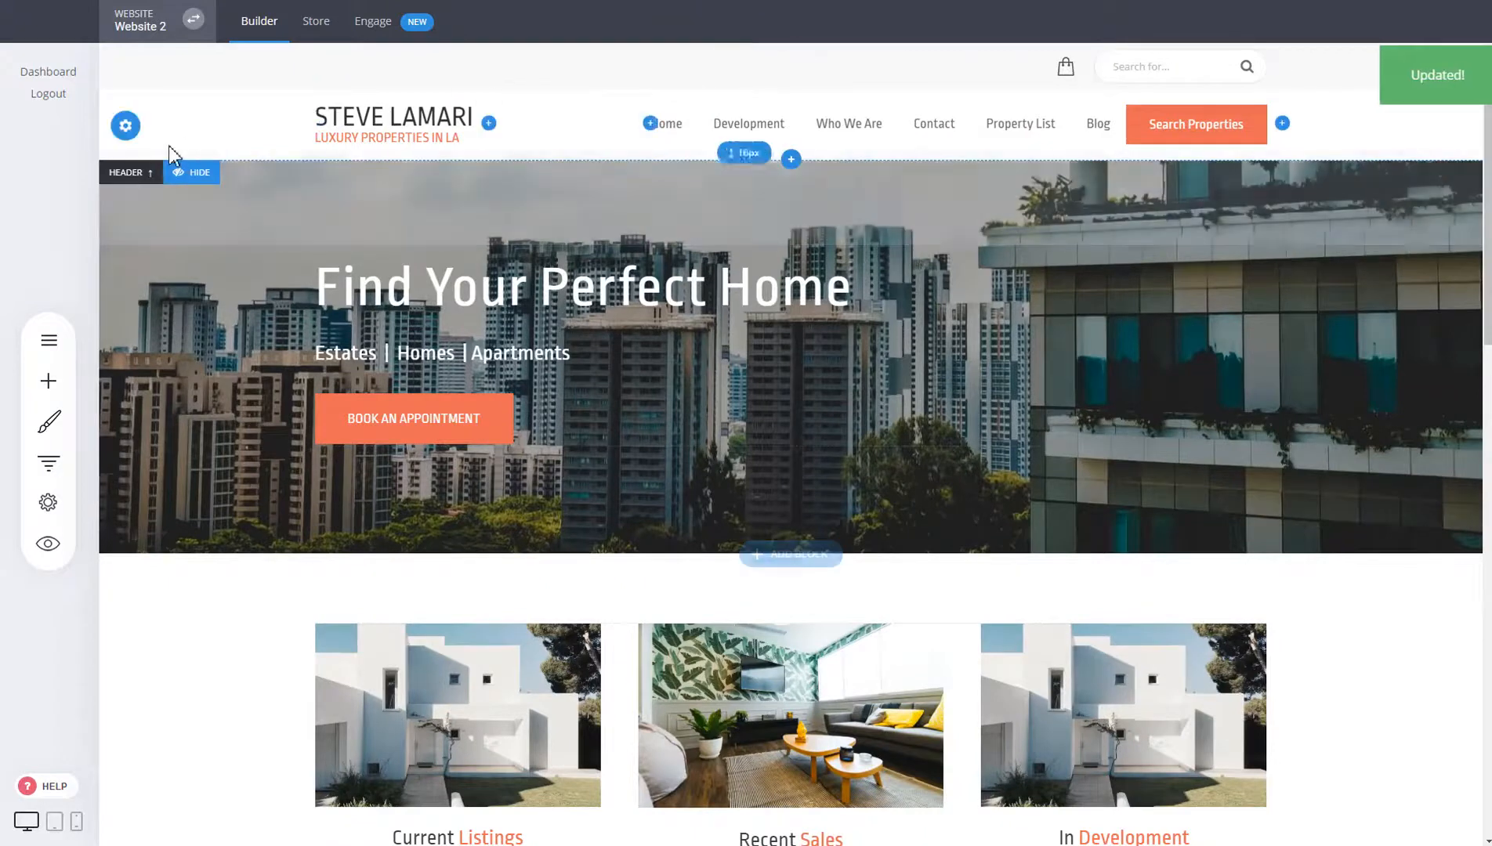
Step: Open the header settings, move the dialog clear of the header, and try the On Top - Full-width and On Top - Compact layouts
click(125, 129)
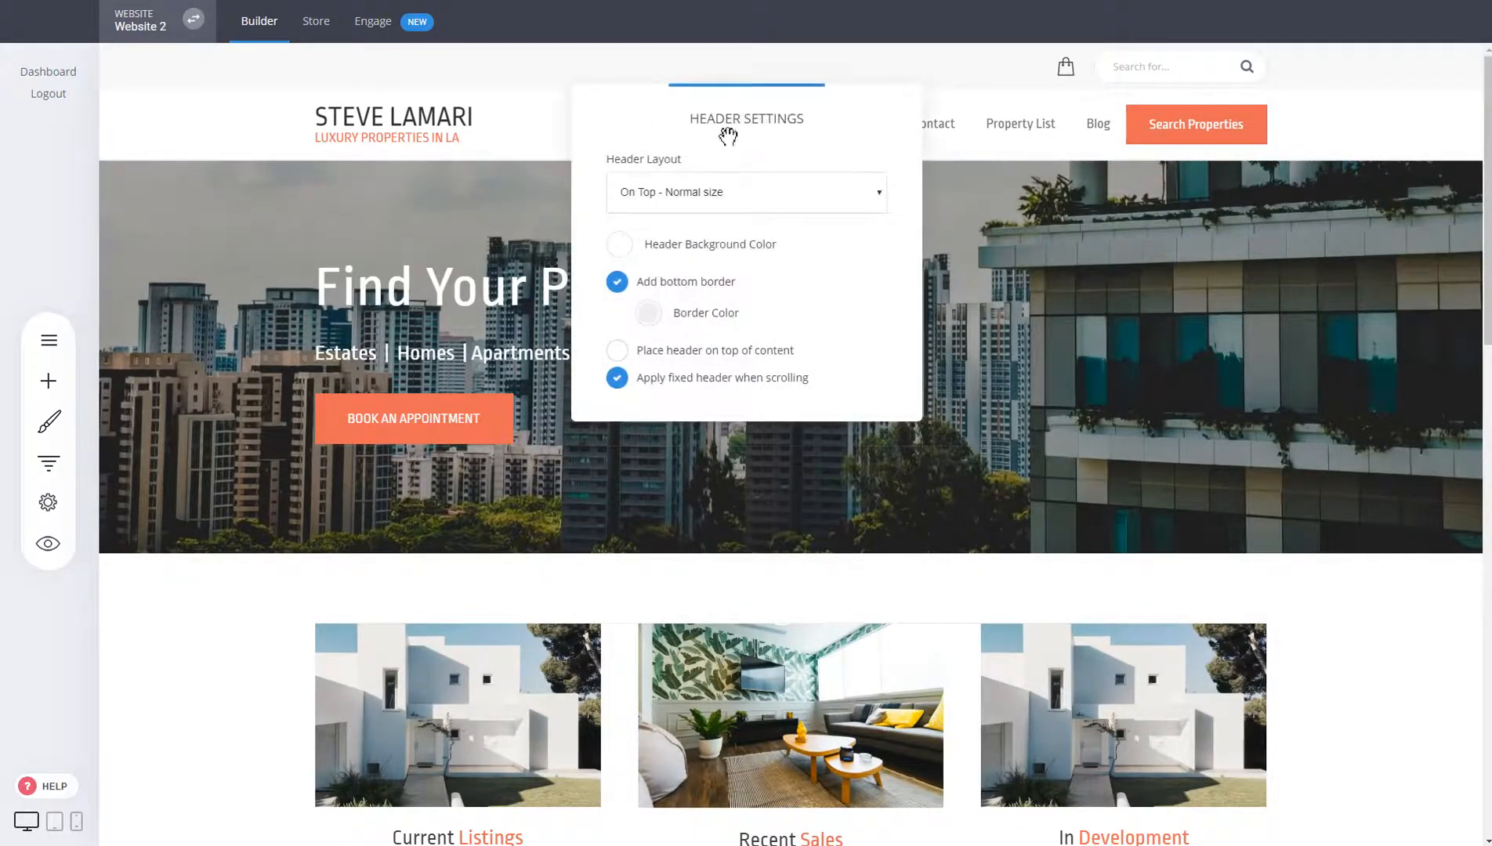
drag(728, 136, 908, 242)
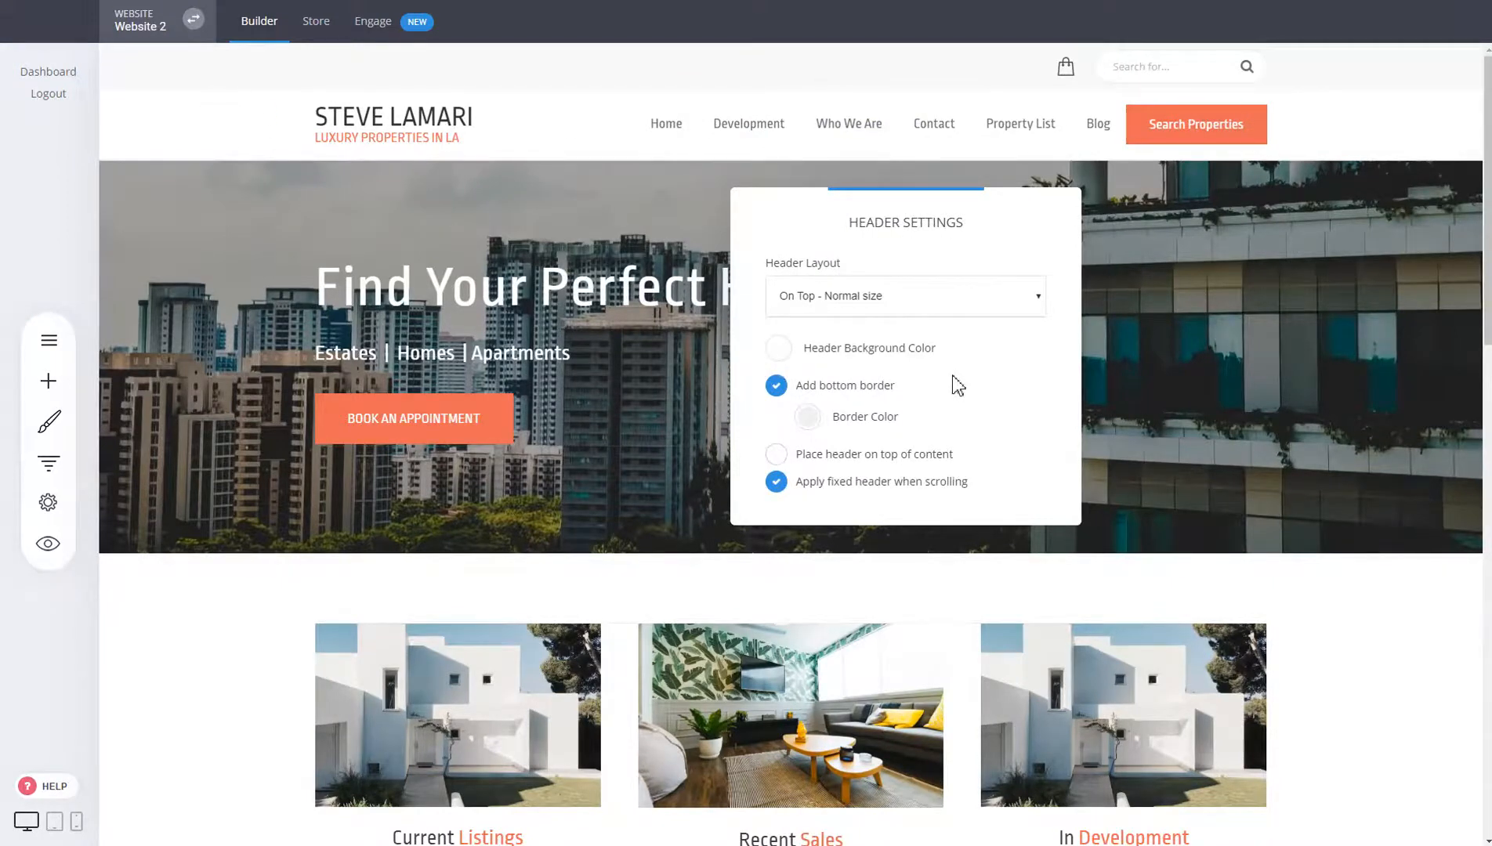
click(915, 301)
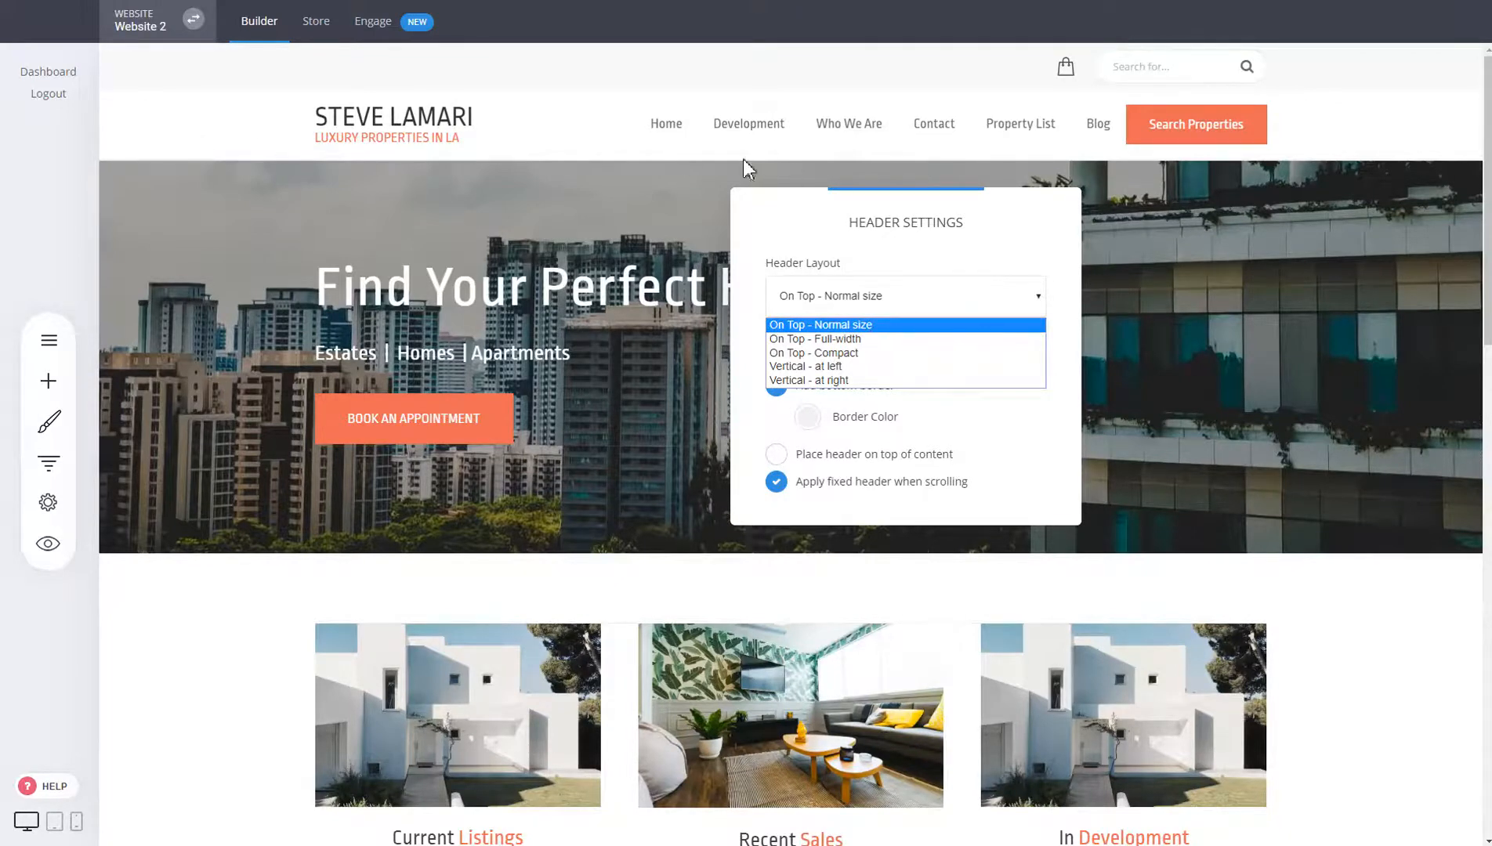
click(832, 340)
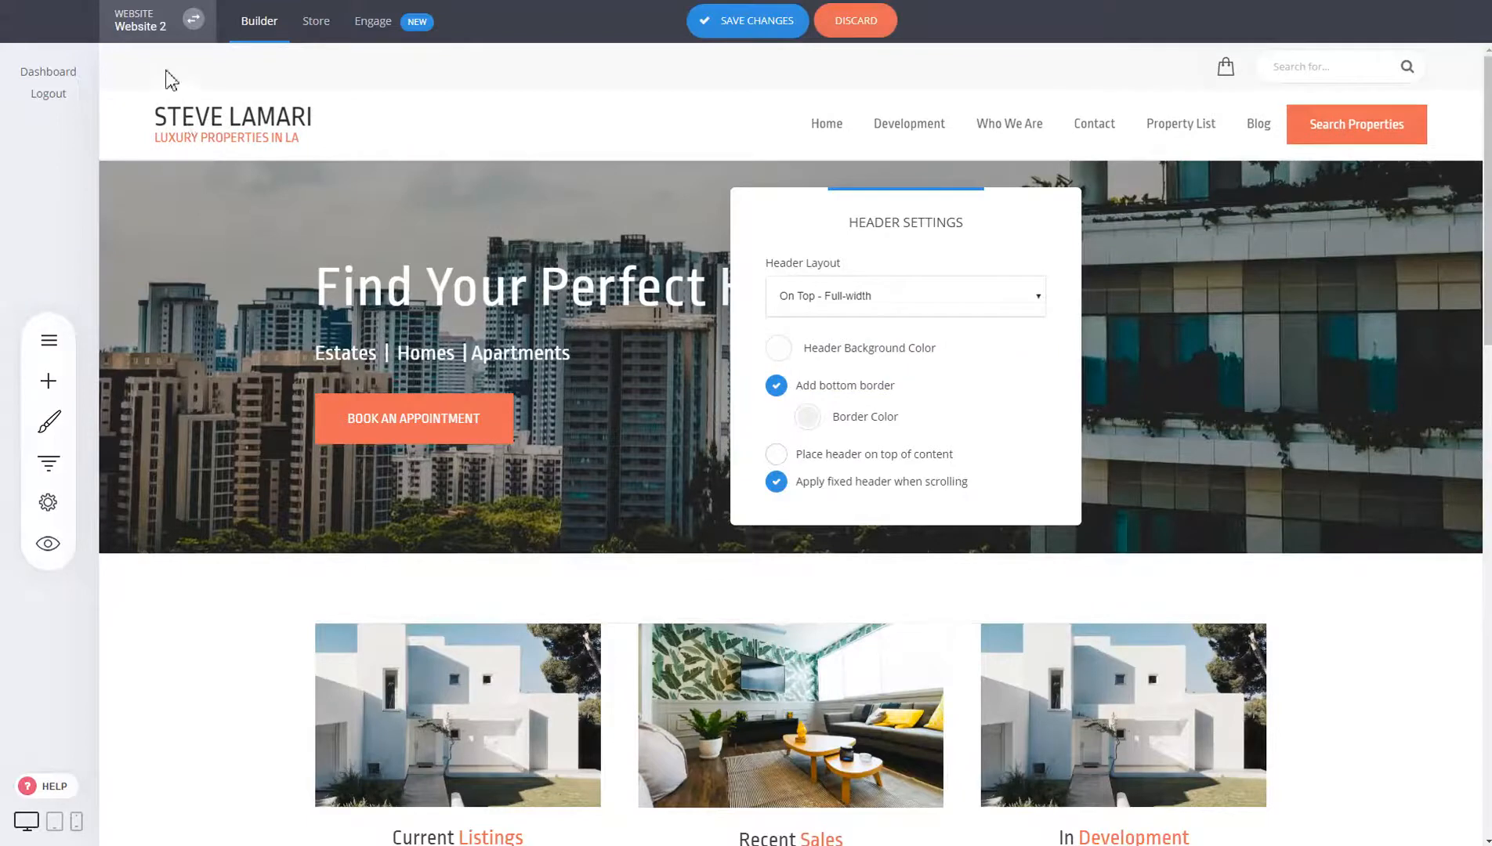
click(940, 305)
click(896, 353)
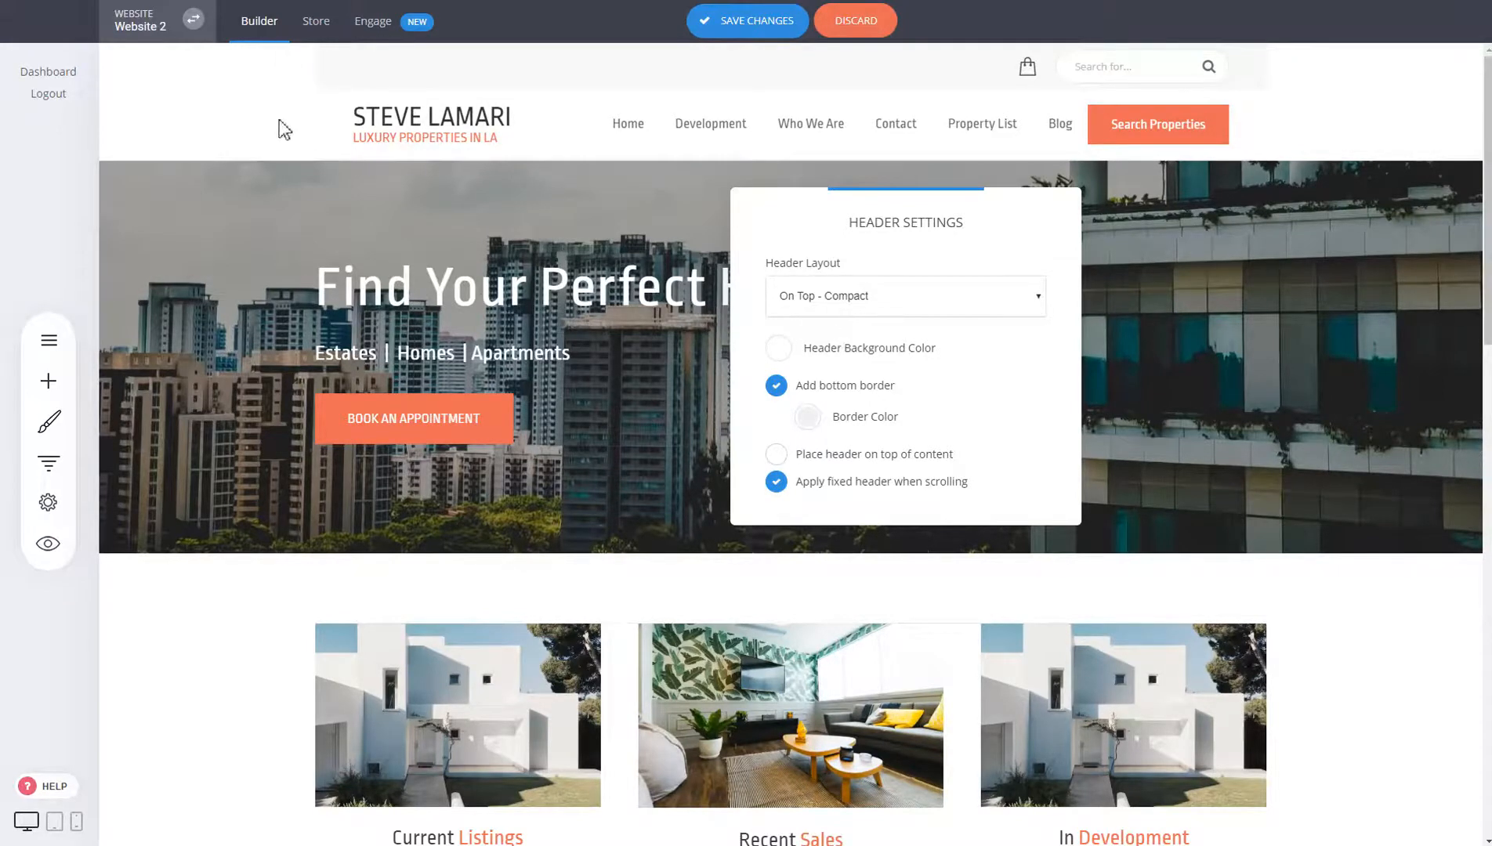
Step: Try the Vertical - at left and Vertical - at right header layouts, then discard the layout changes
click(907, 304)
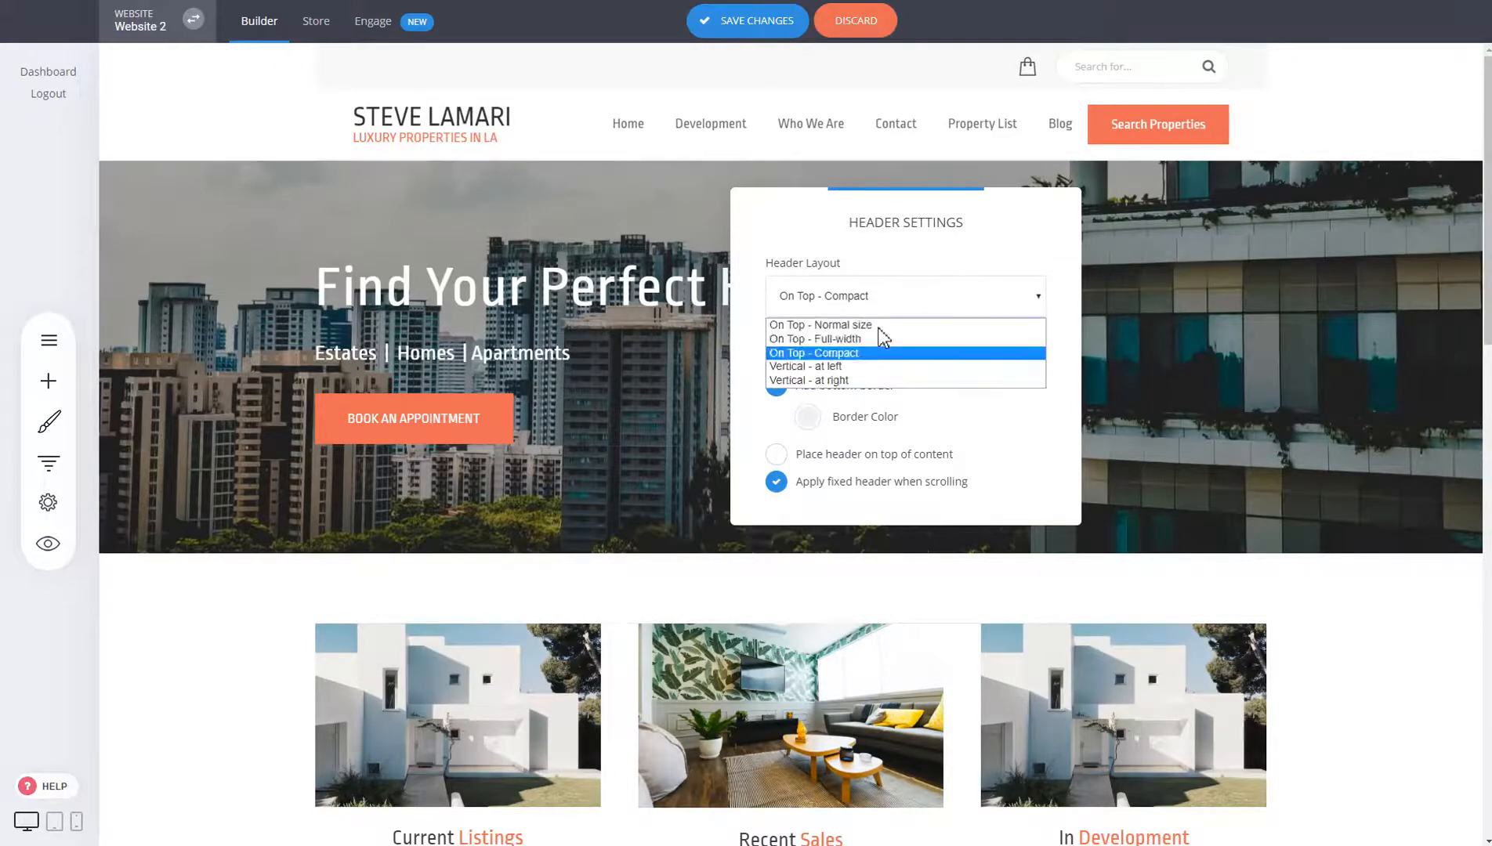
click(859, 366)
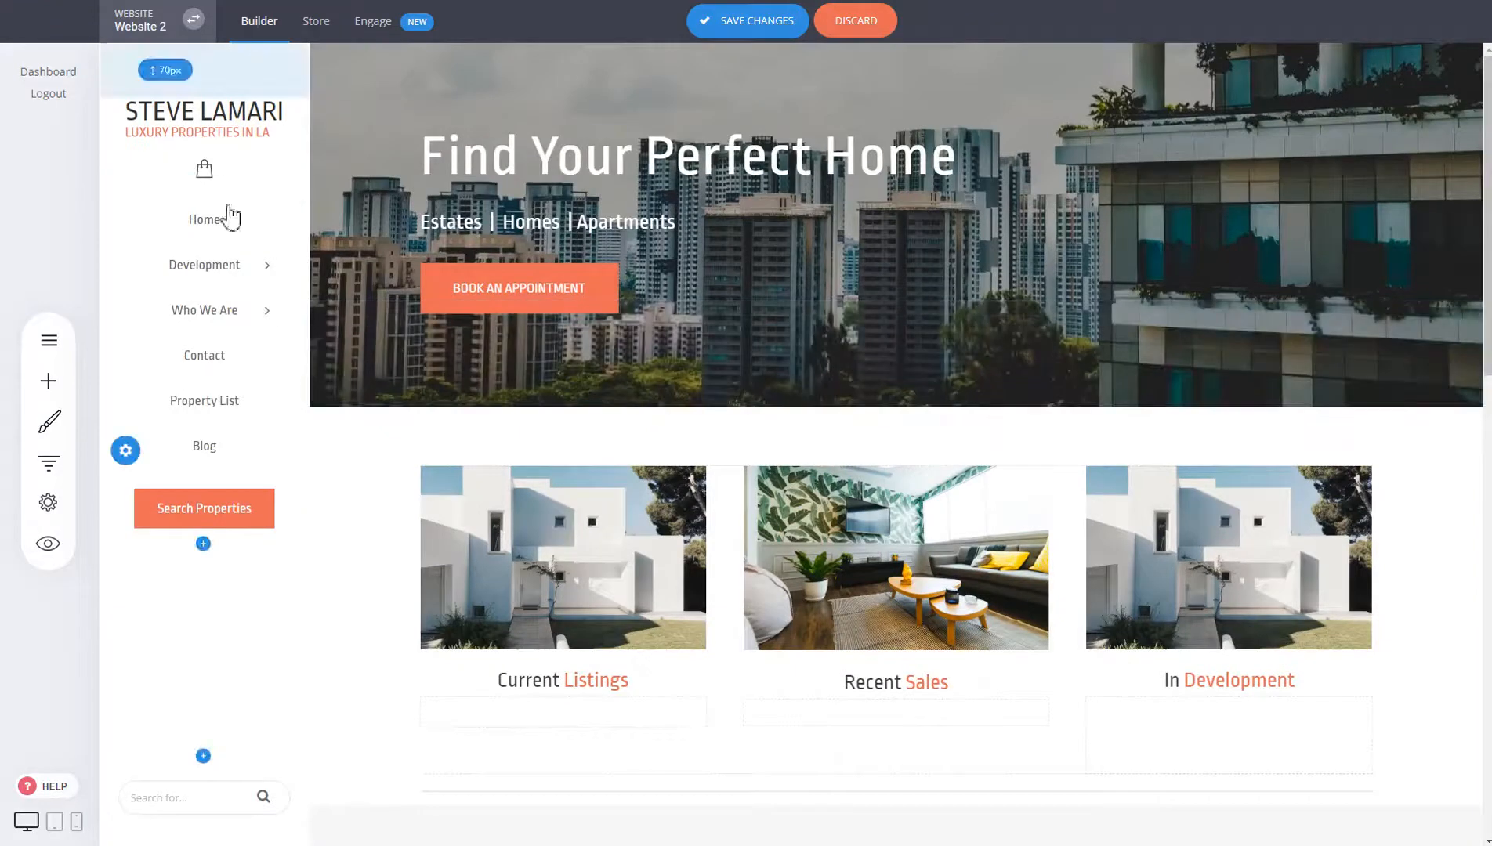
click(125, 450)
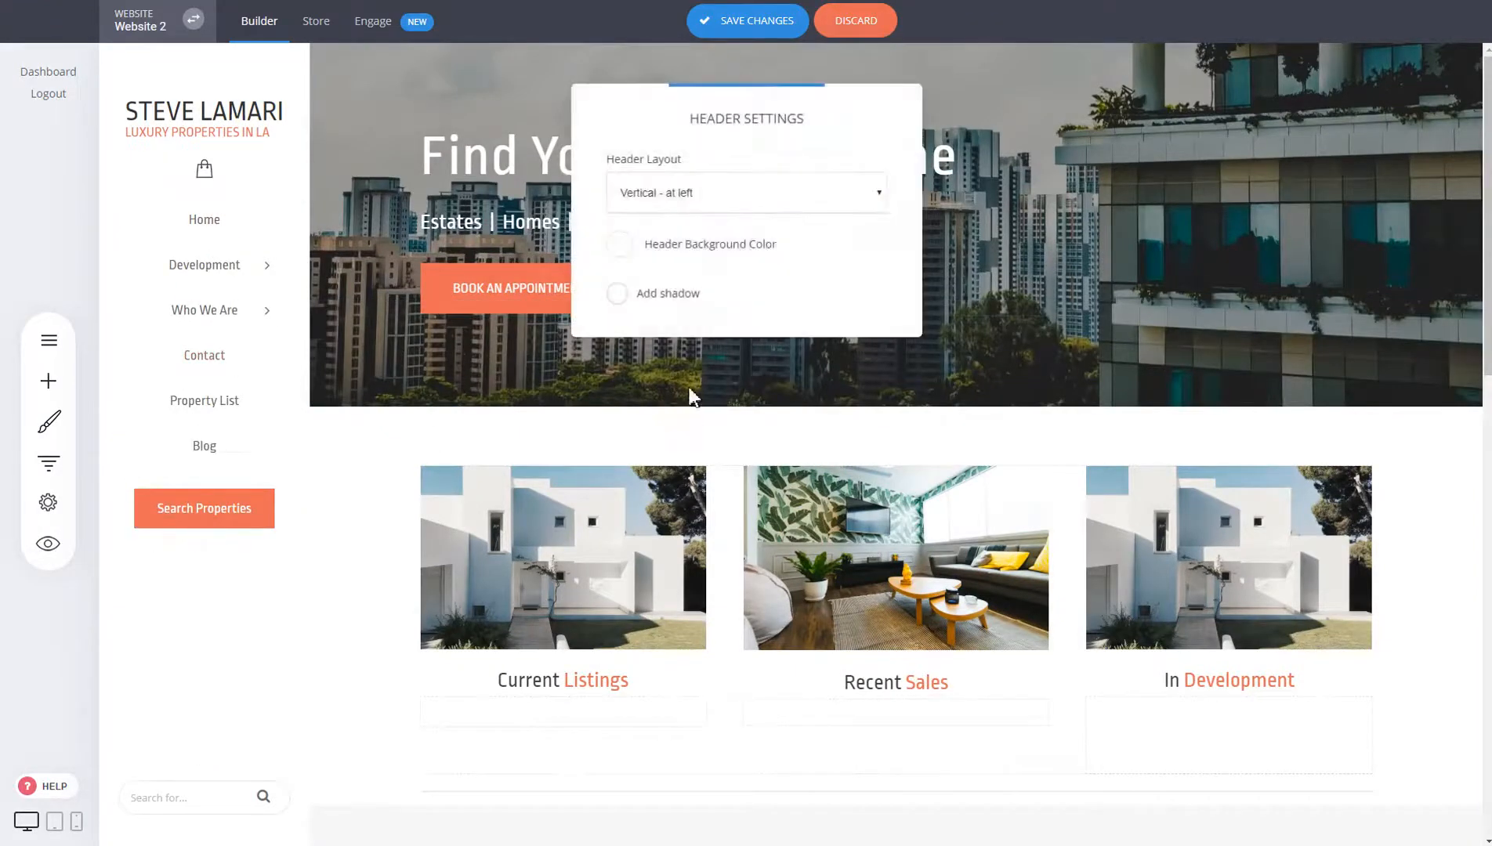
click(740, 202)
click(711, 279)
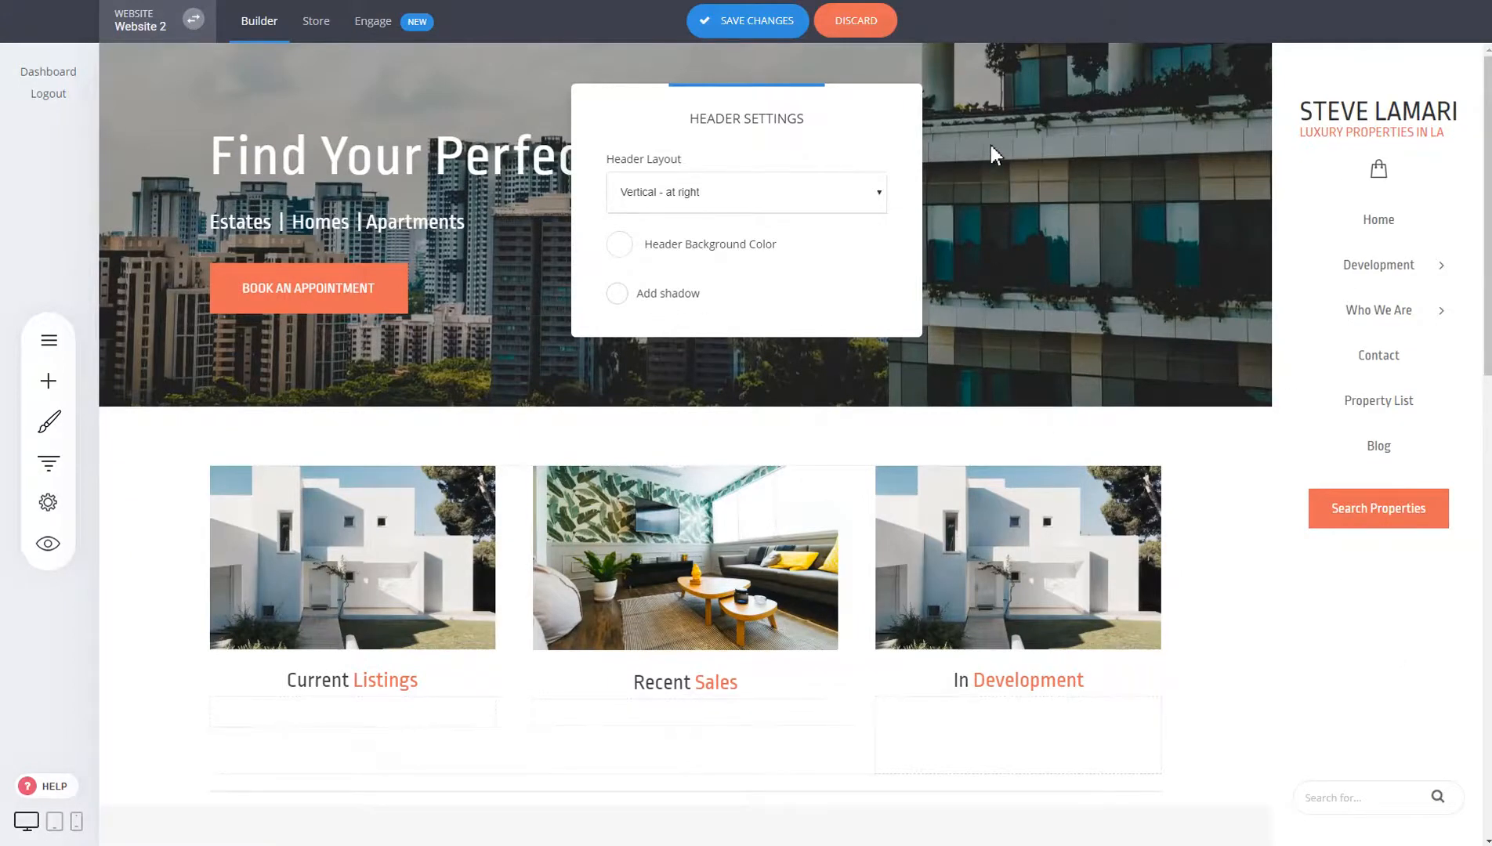
click(1066, 145)
click(885, 41)
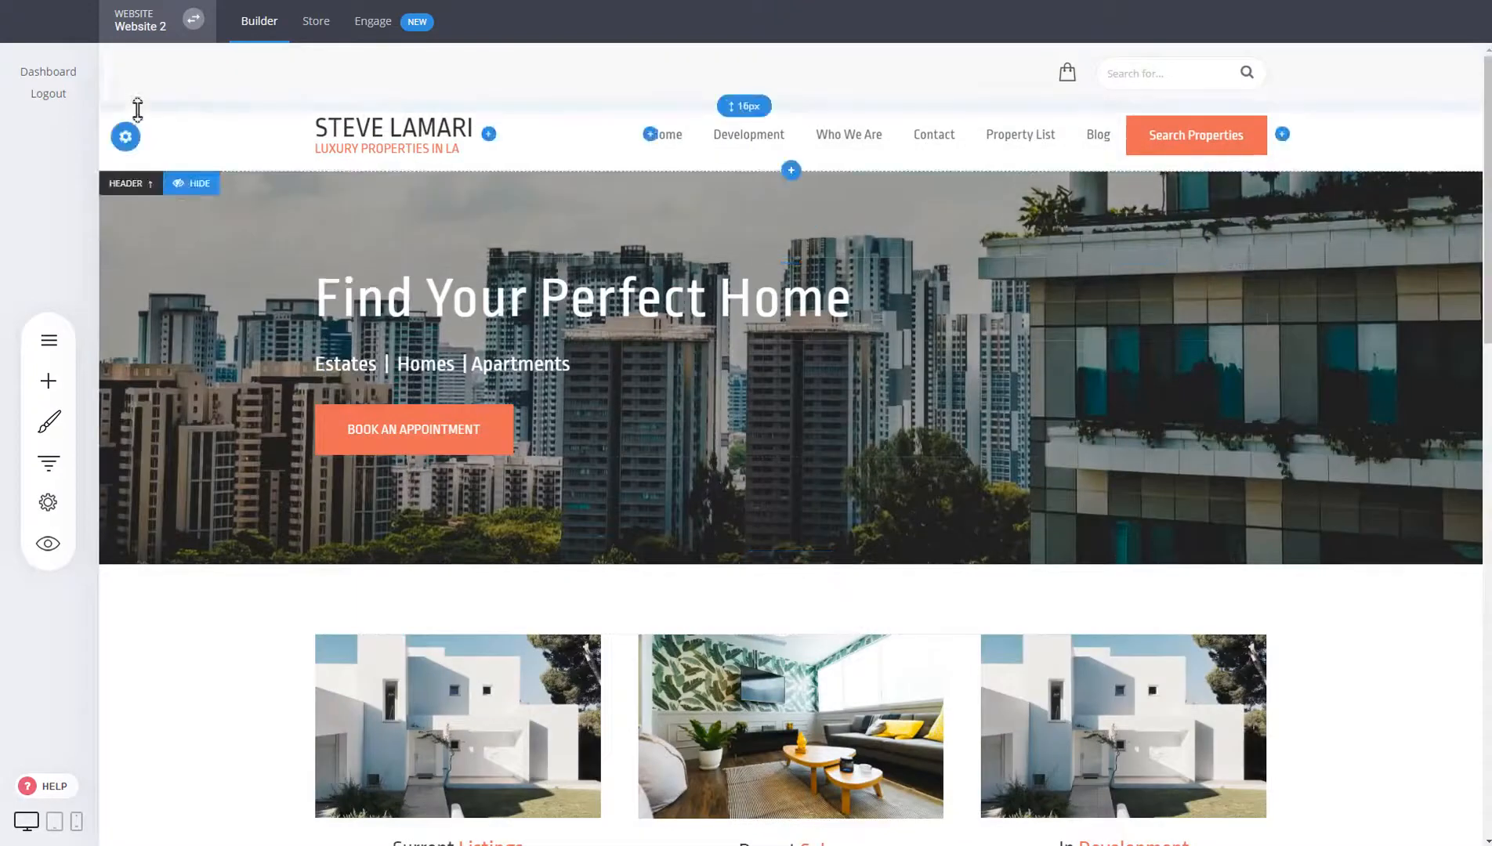
Step: Try placing the header on top of the content, then turn that header option off again
click(121, 141)
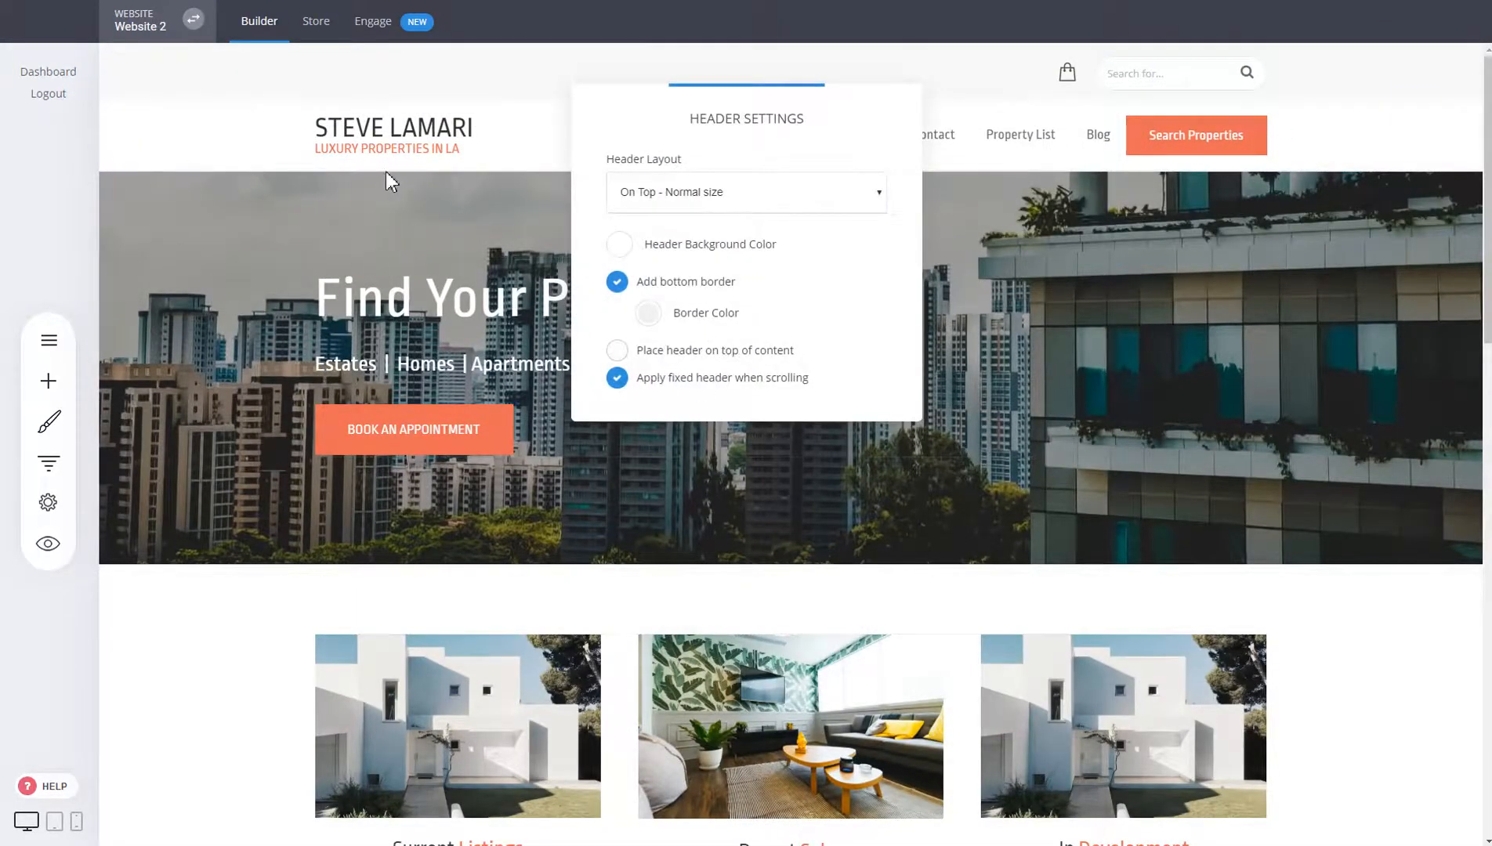
click(704, 364)
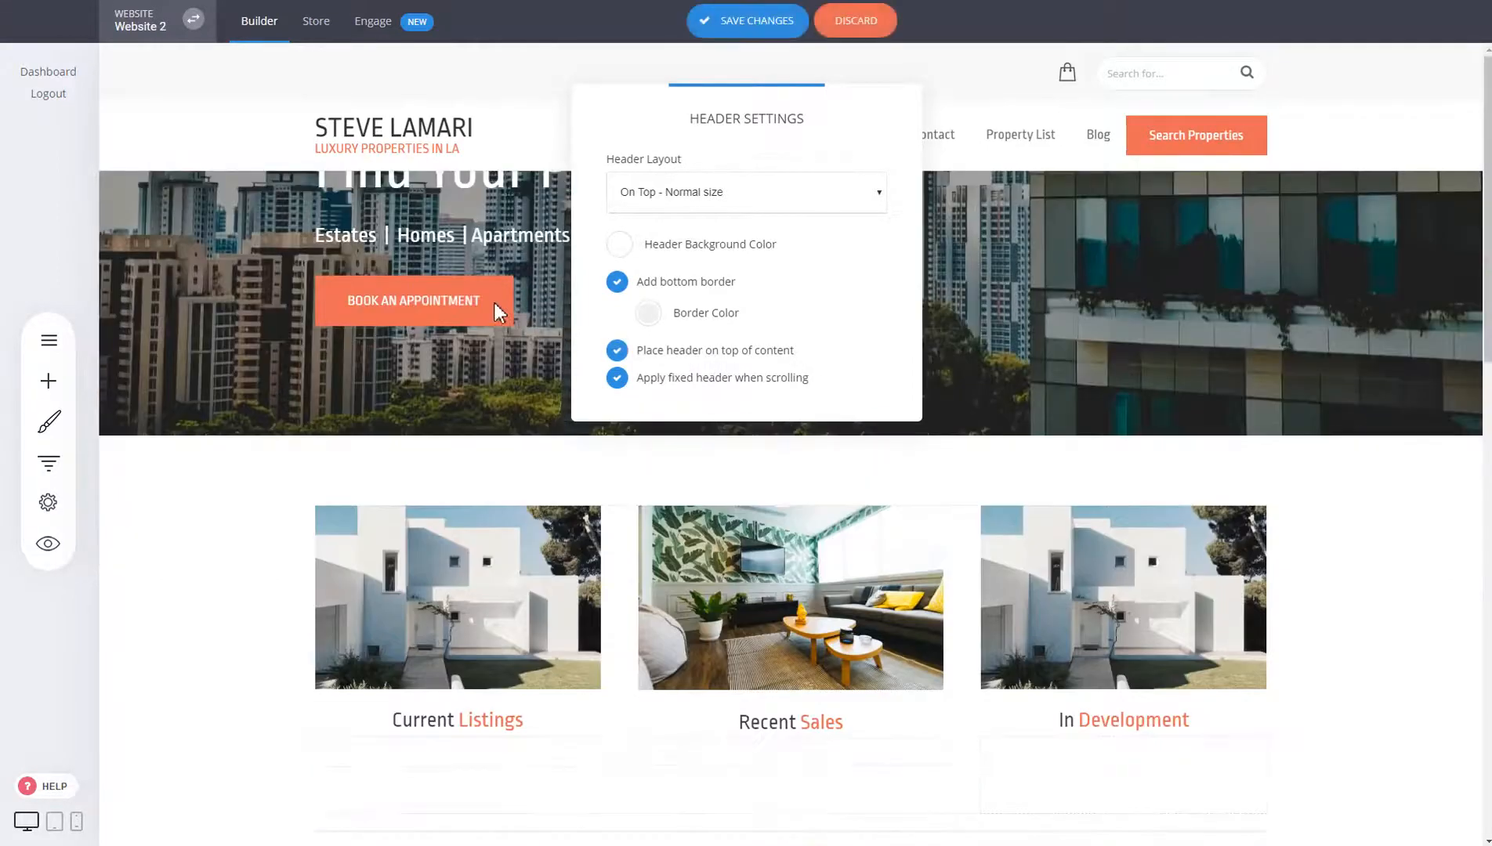
click(1259, 273)
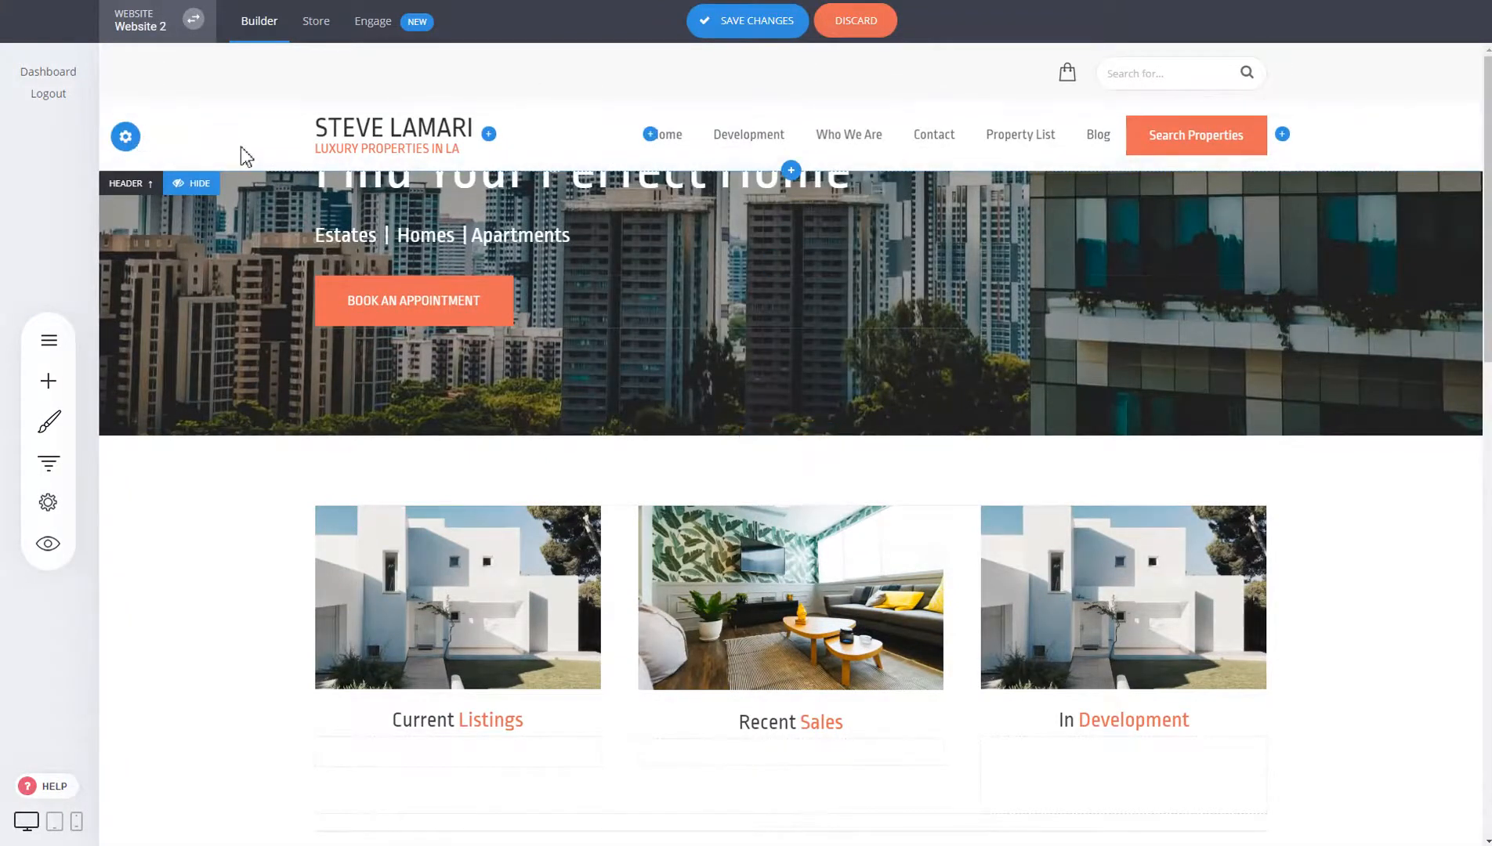
click(126, 138)
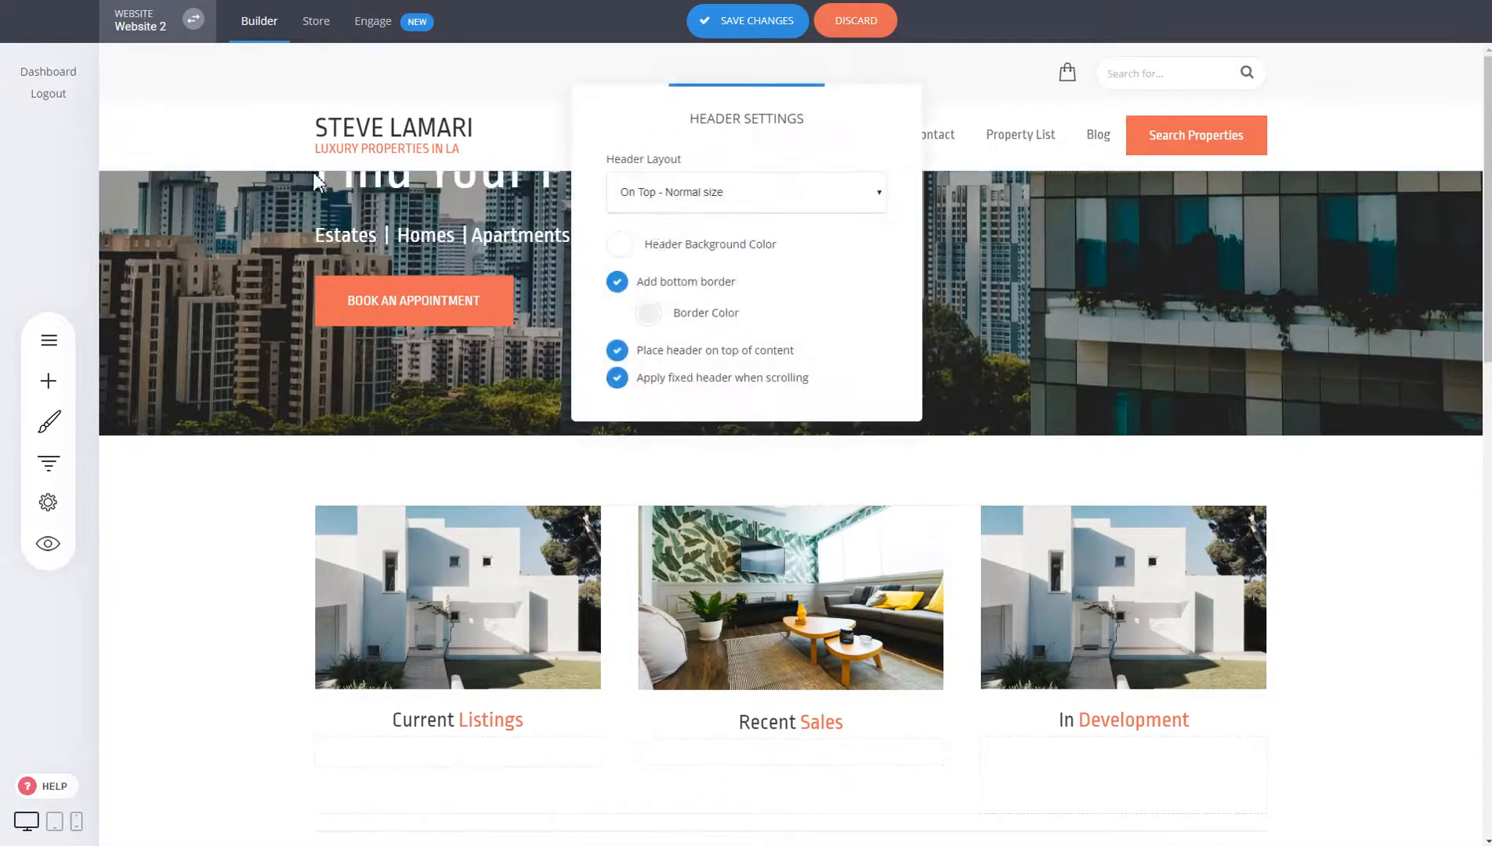
click(684, 363)
click(1153, 308)
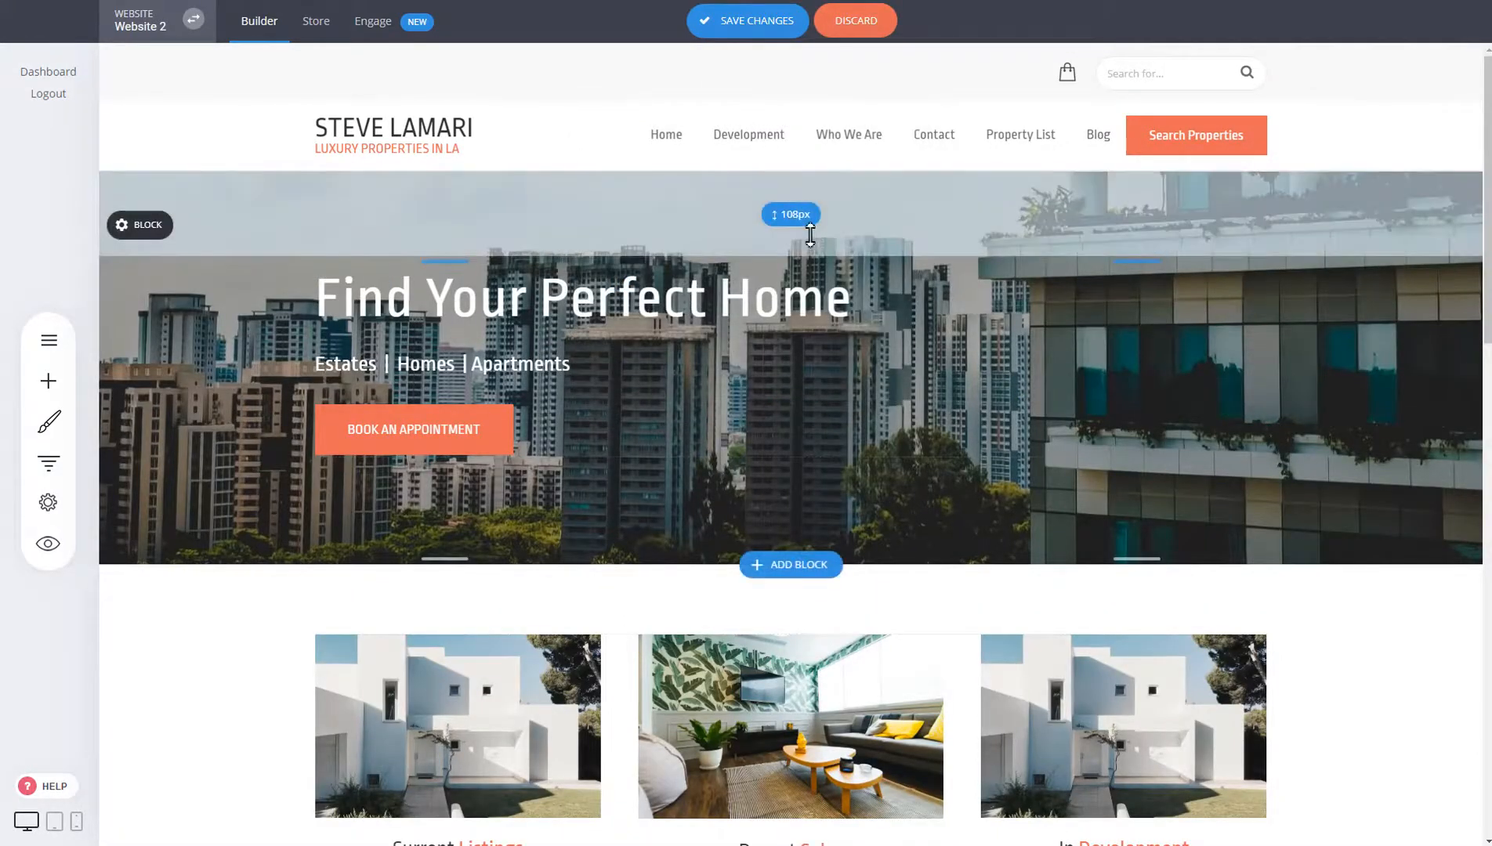
Step: Increase the hero block's top spacing to about 287 px and place the header on top of the content
drag(809, 235, 764, 375)
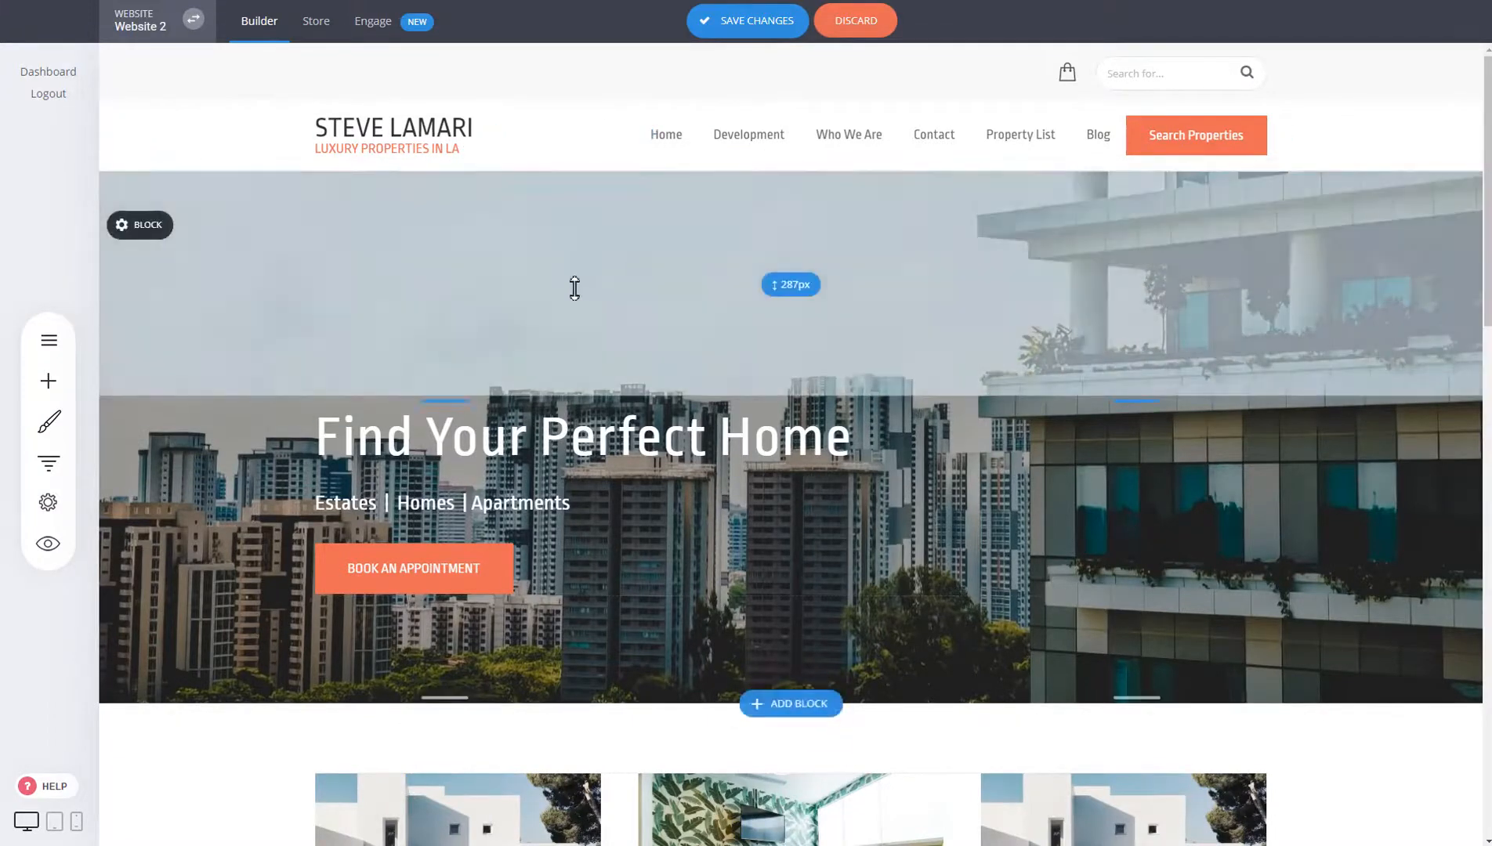
click(118, 138)
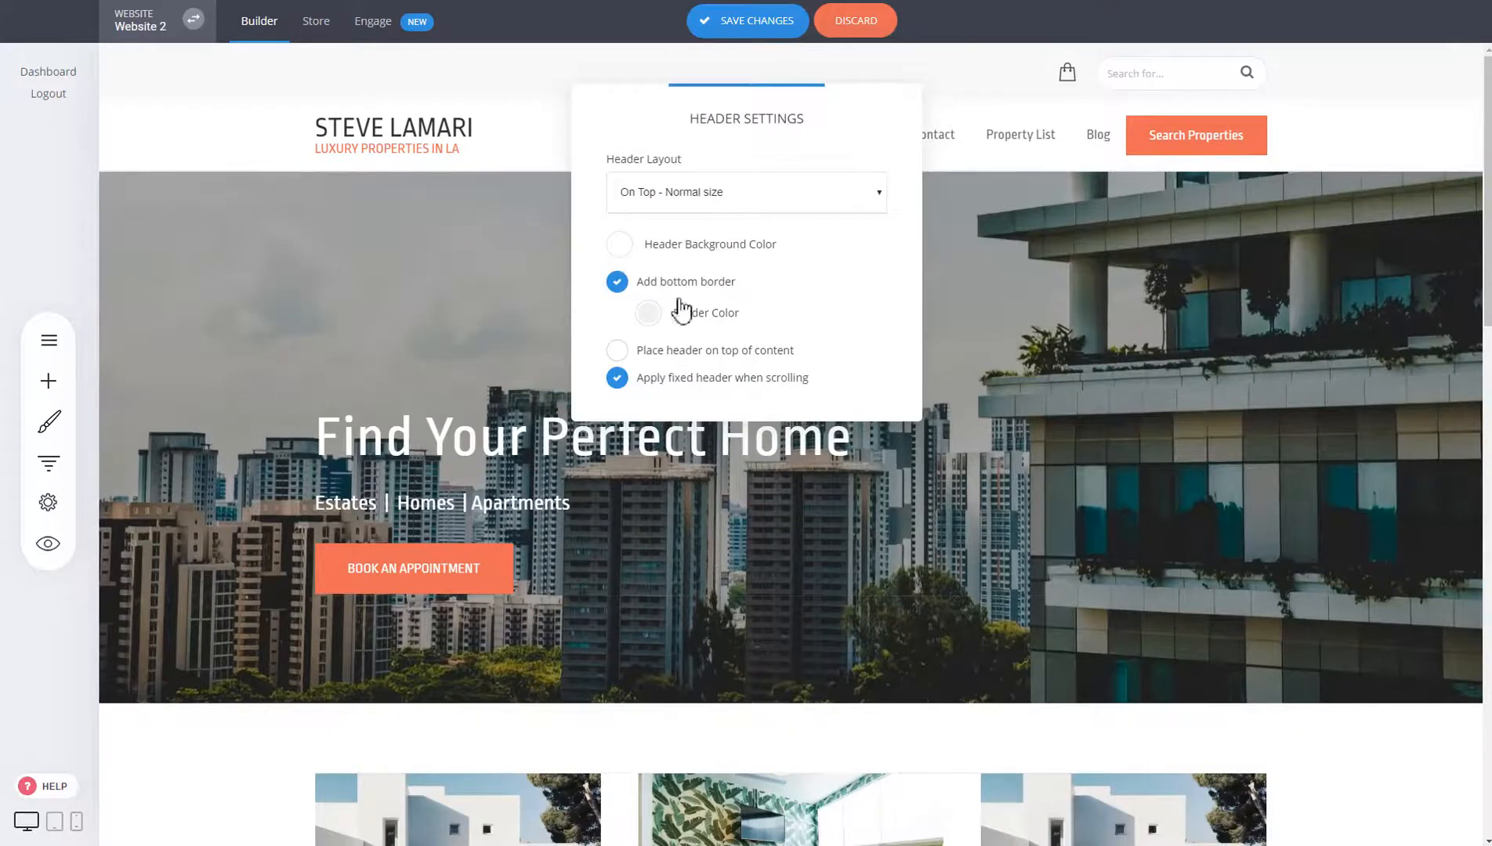
click(691, 353)
click(418, 235)
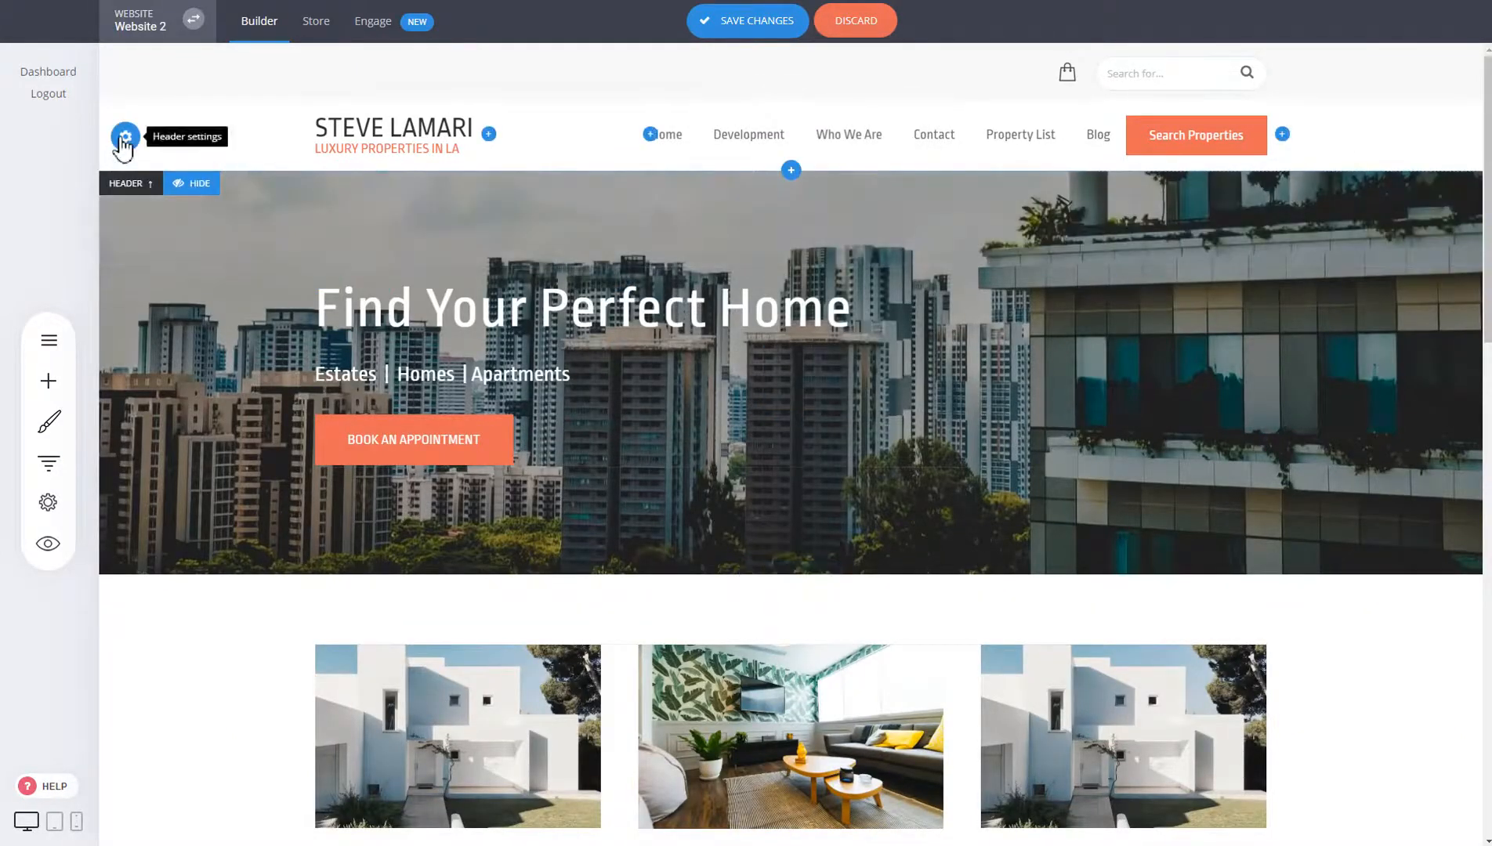
Step: Make the header background color fully transparent in the header settings
click(125, 138)
click(618, 246)
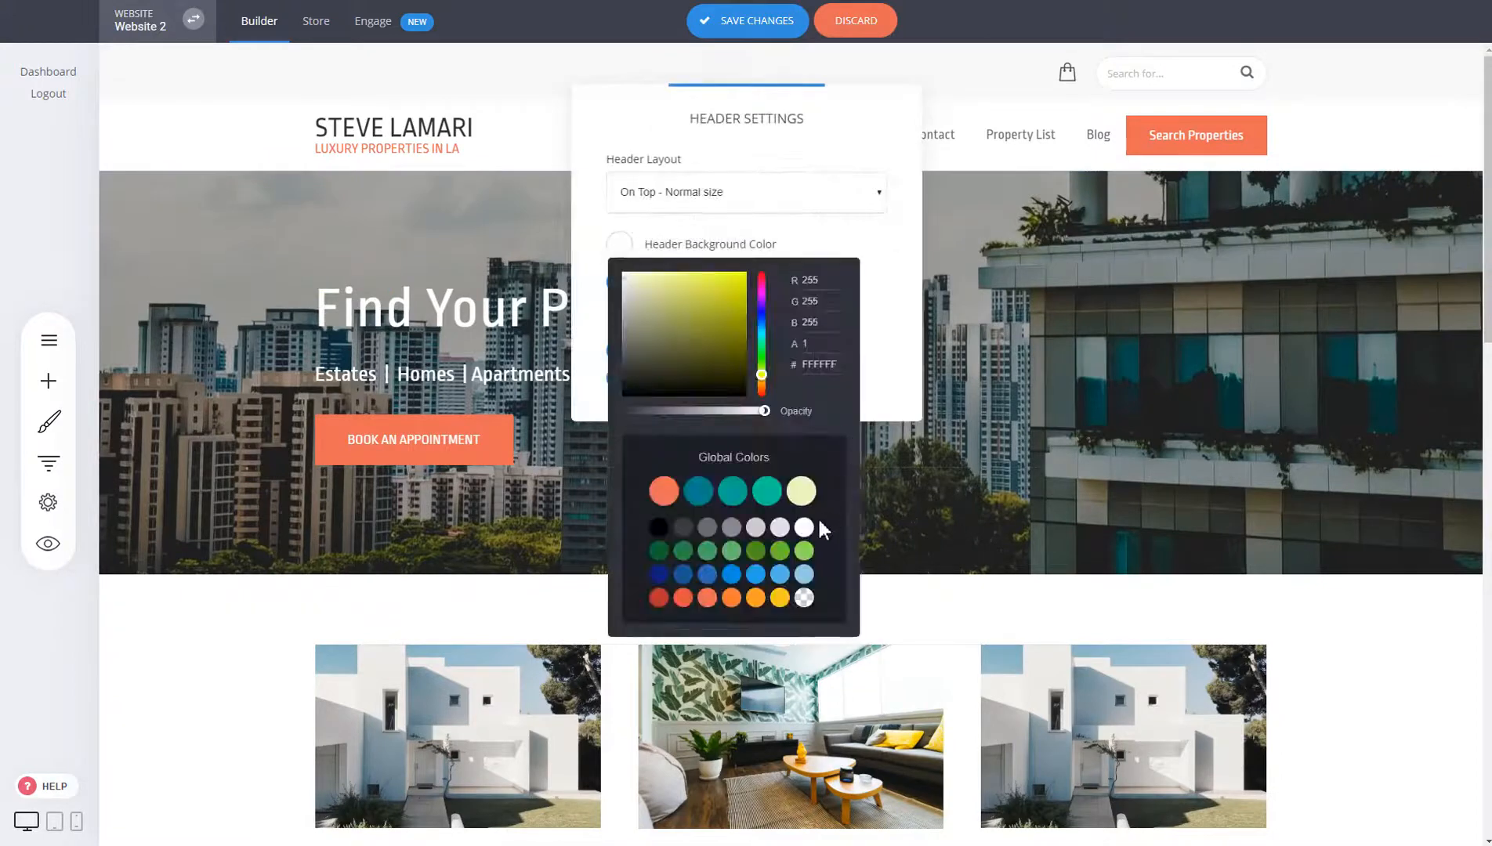
click(803, 597)
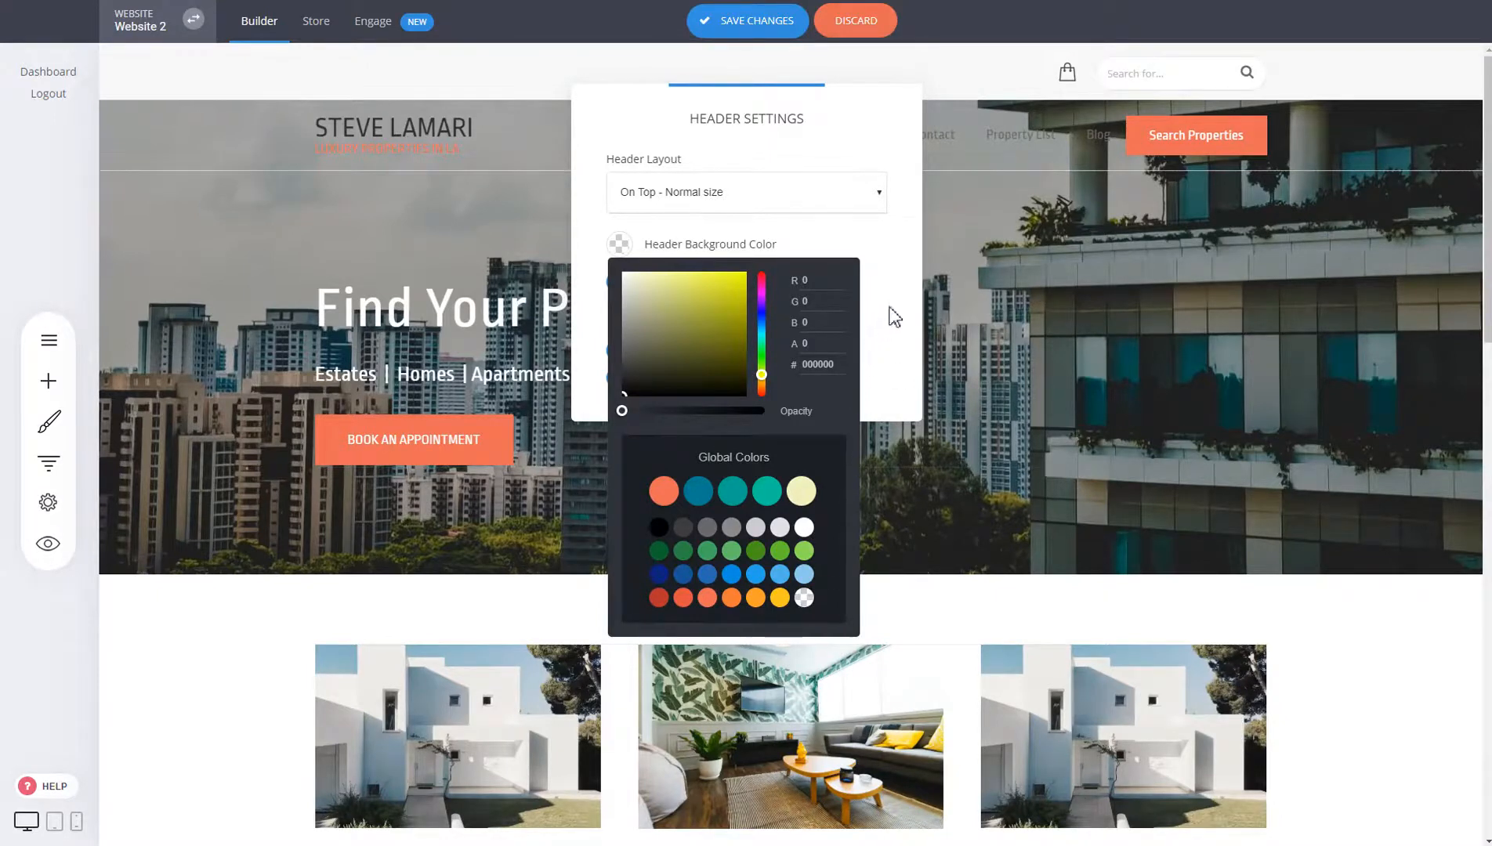
click(1011, 266)
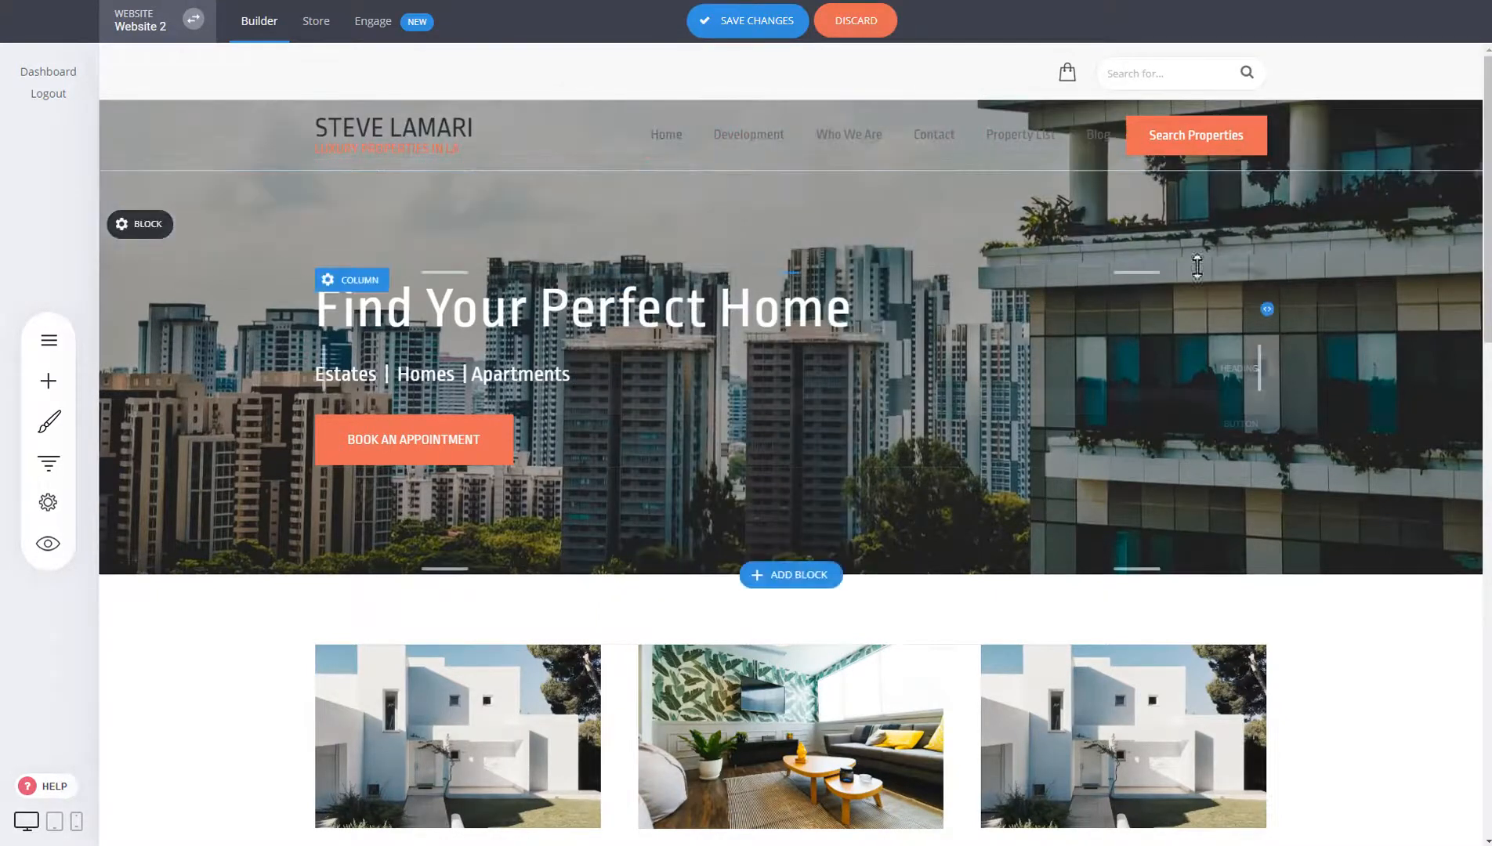
Step: Set the text color of the header navigation menu to white
click(717, 97)
click(606, 274)
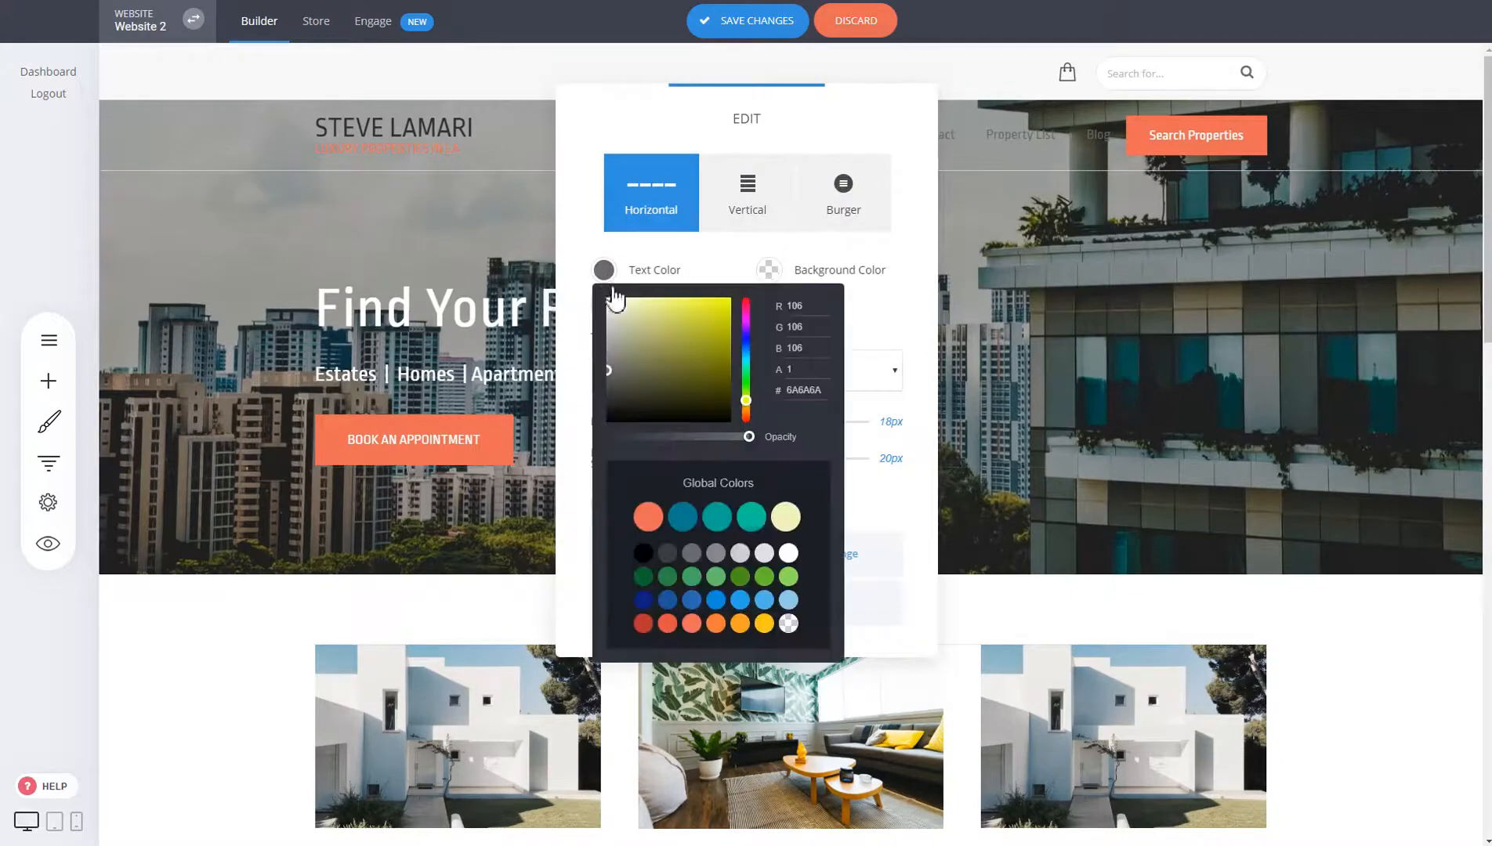
click(788, 553)
click(1025, 362)
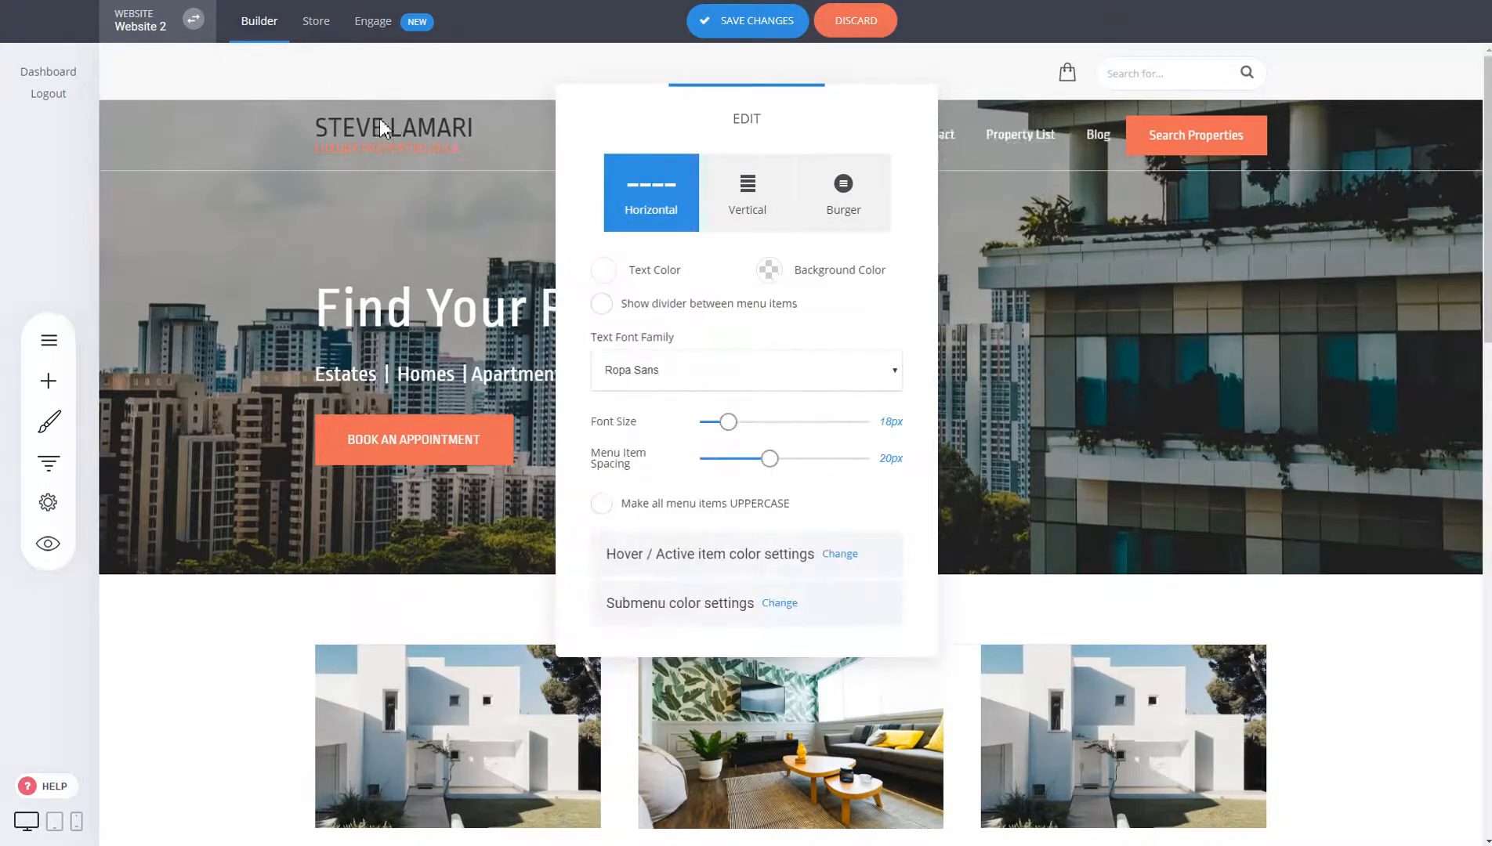
Step: Change the color of the text logo's first line to white
click(369, 126)
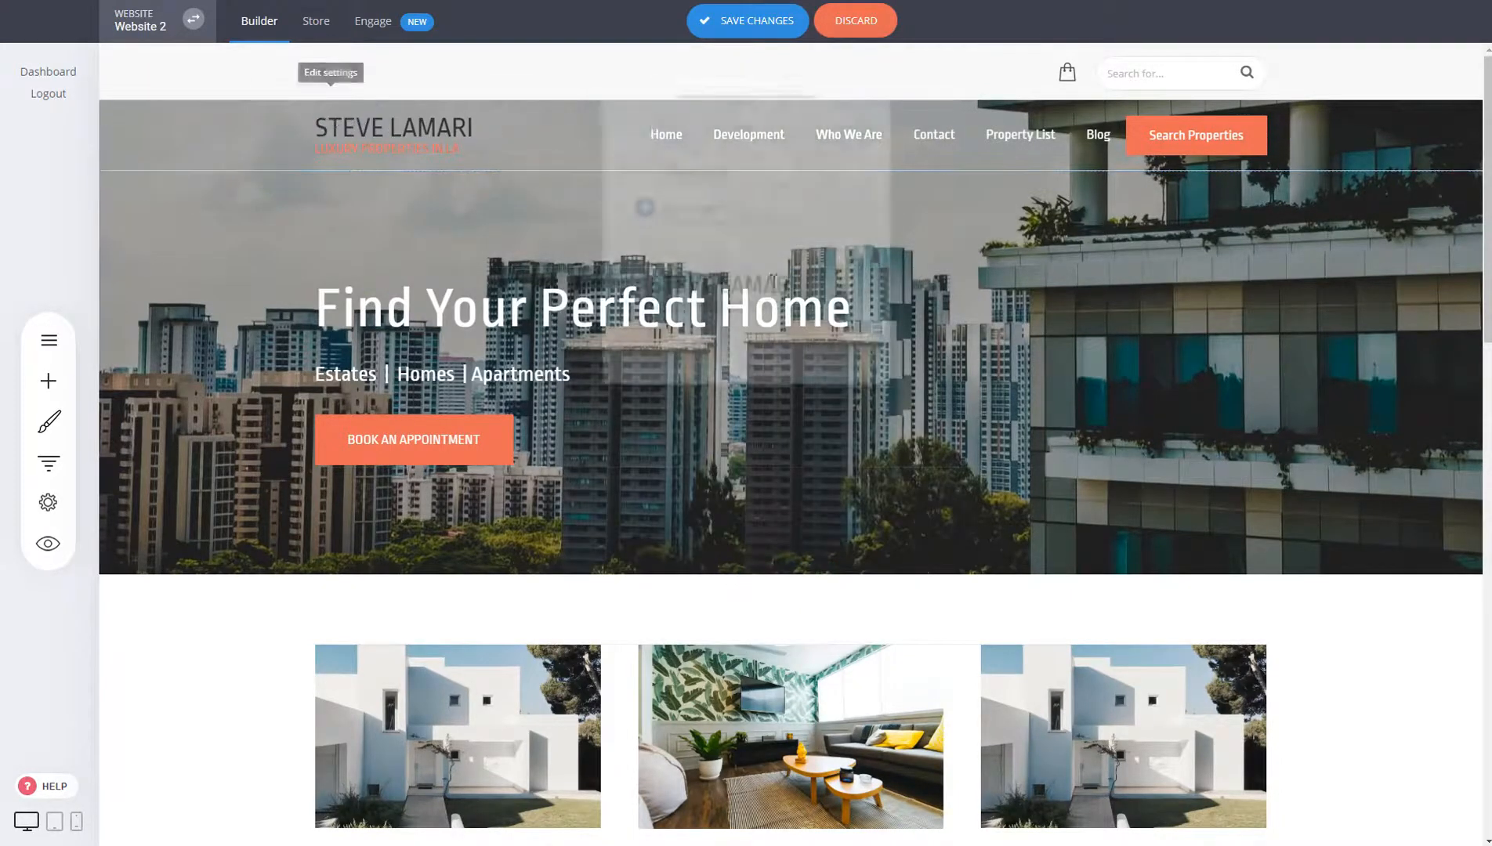
triple_click(756, 291)
click(809, 241)
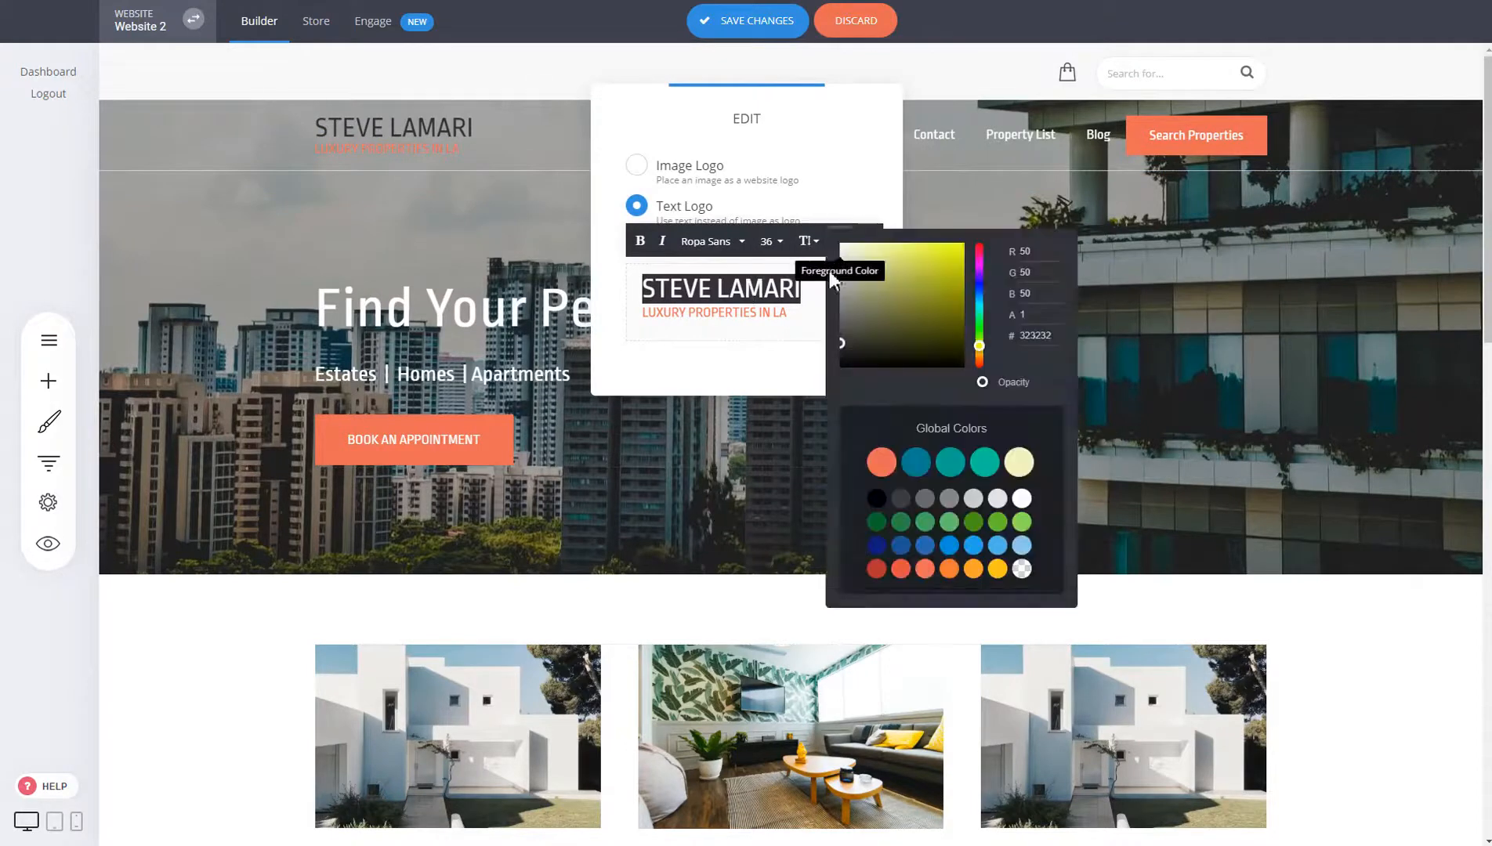
click(1166, 387)
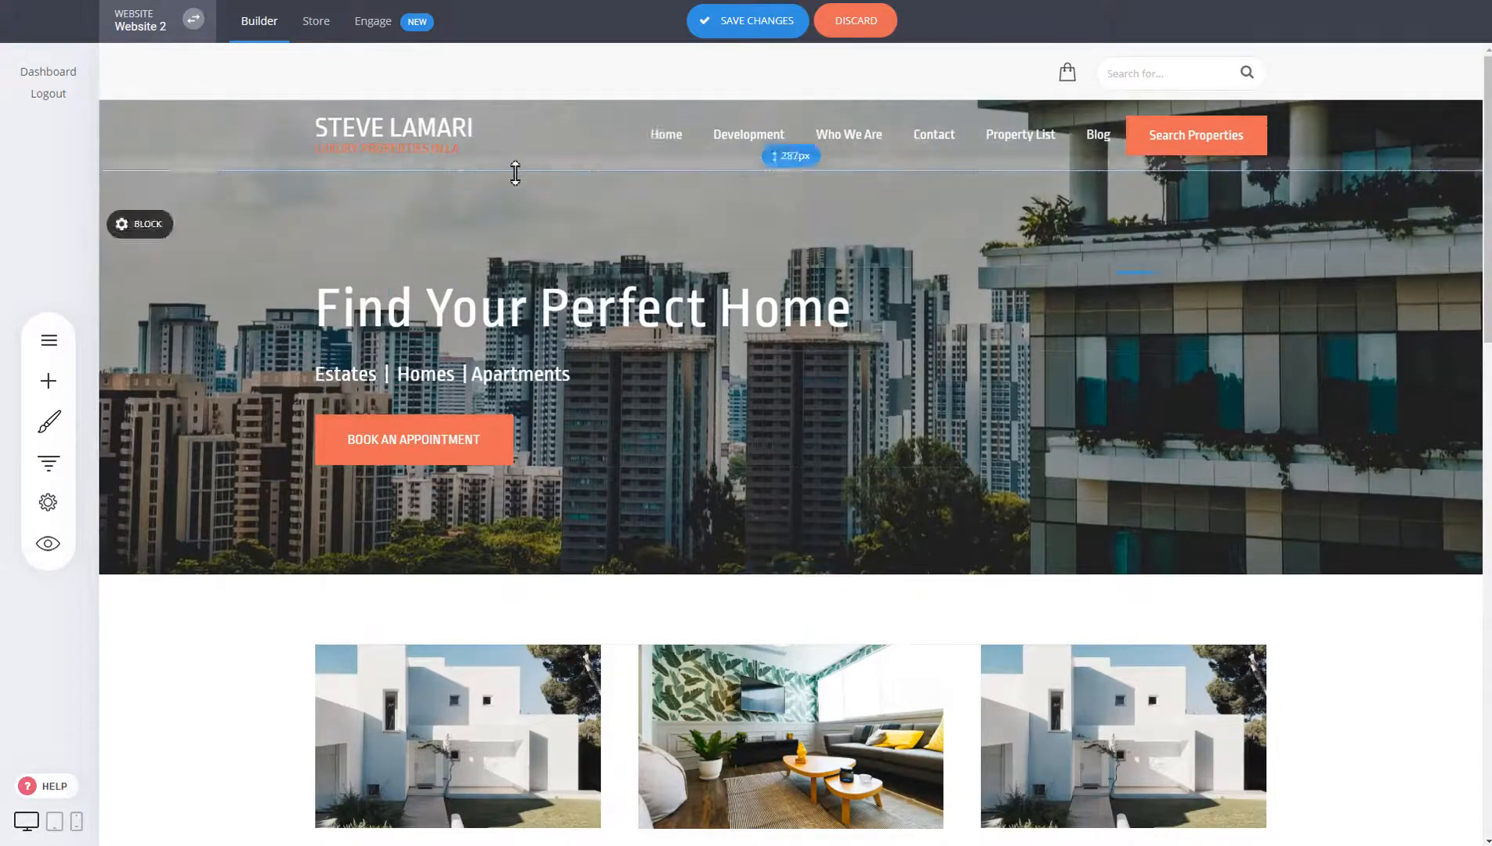
Step: Look over the header settings and discard all unsaved header and hero block changes
click(137, 140)
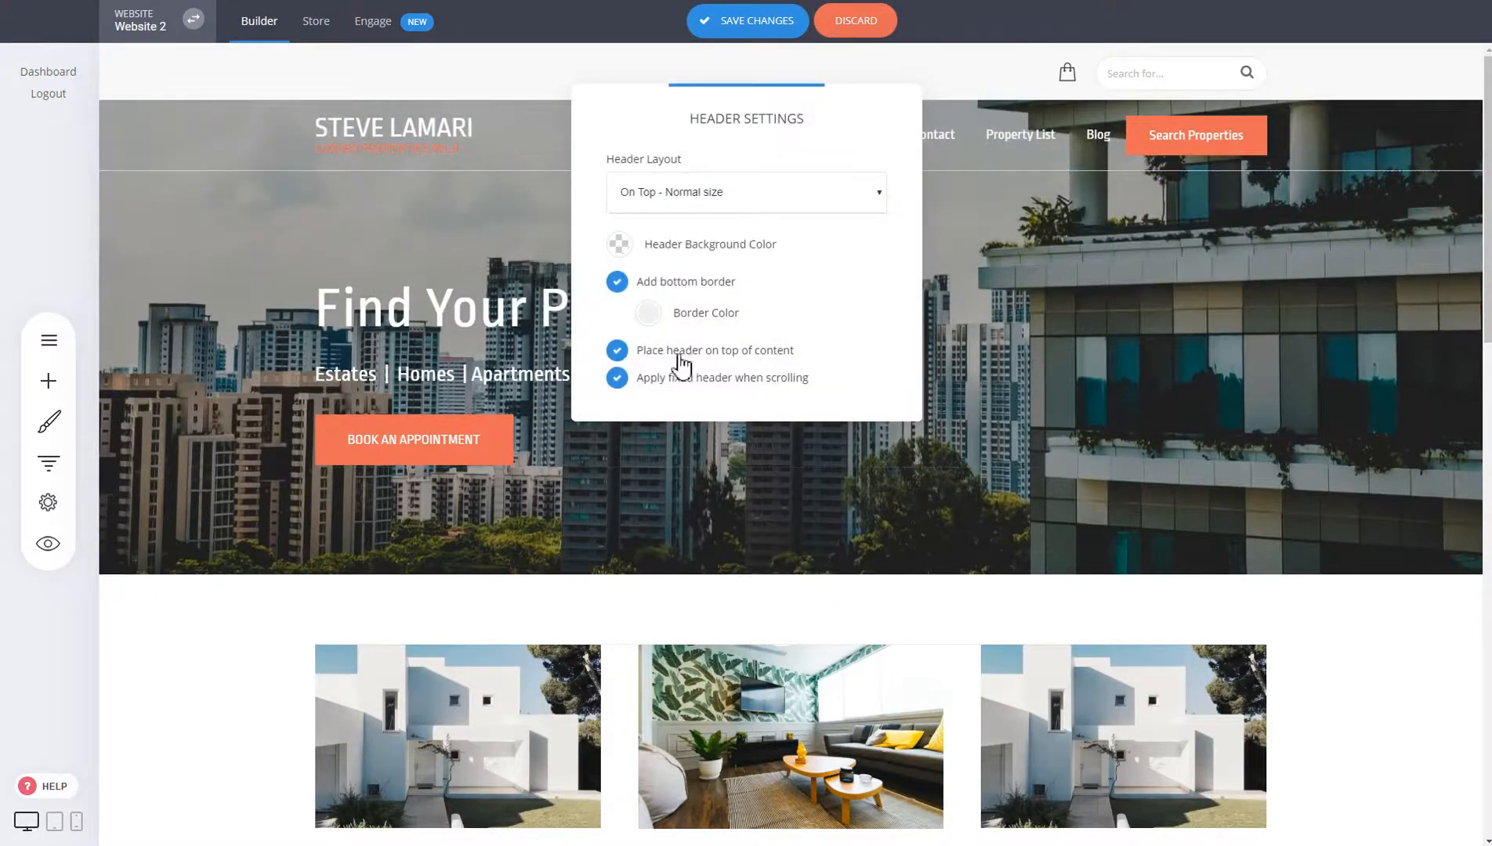
click(1063, 244)
click(857, 24)
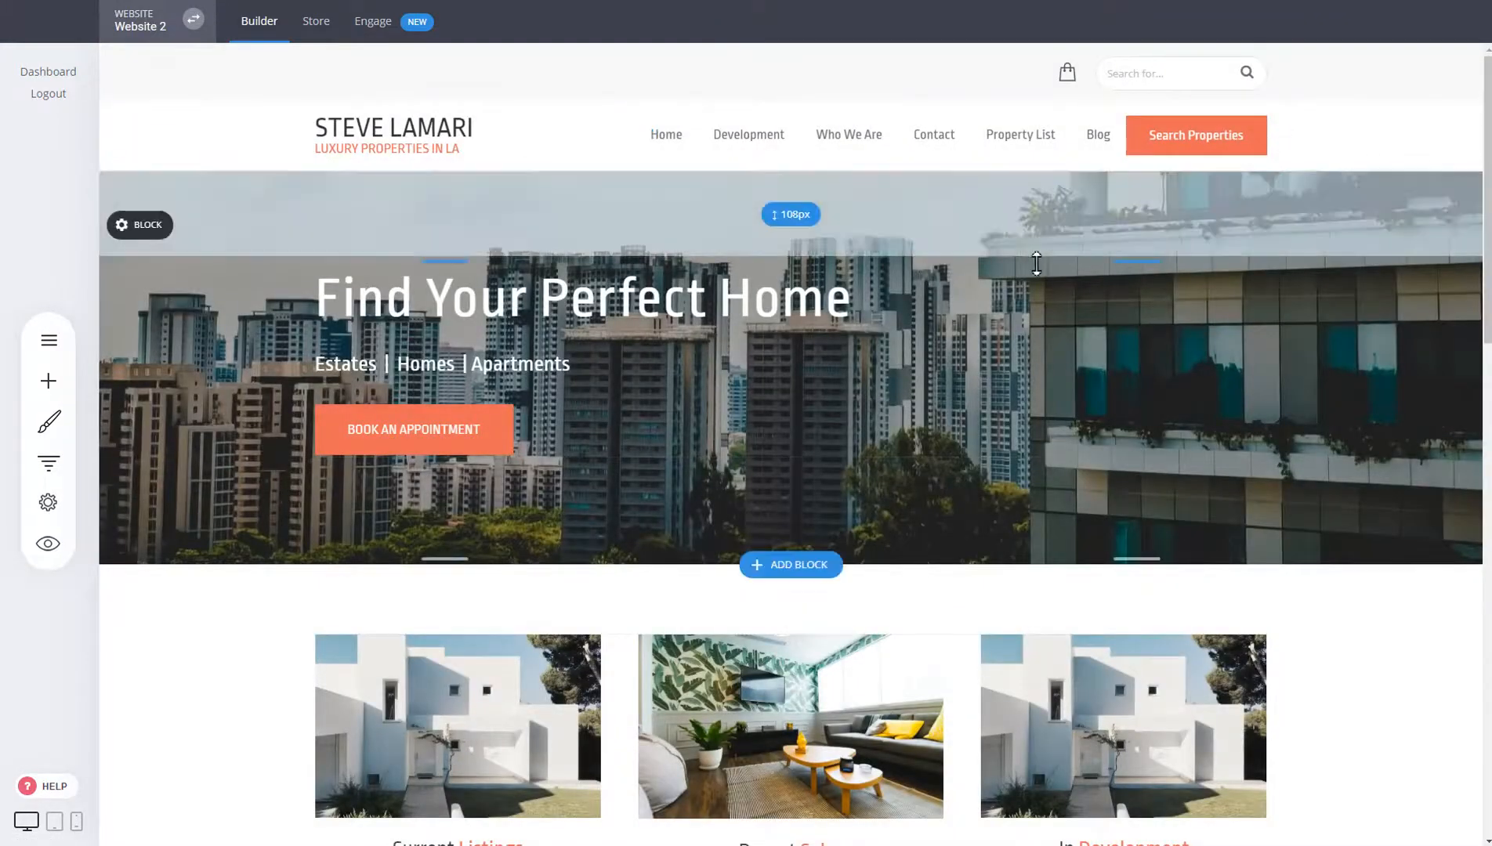
Step: Check how the header behaves while scrolling the page with the fixed header option turned on
scroll(1037, 264, down, 10)
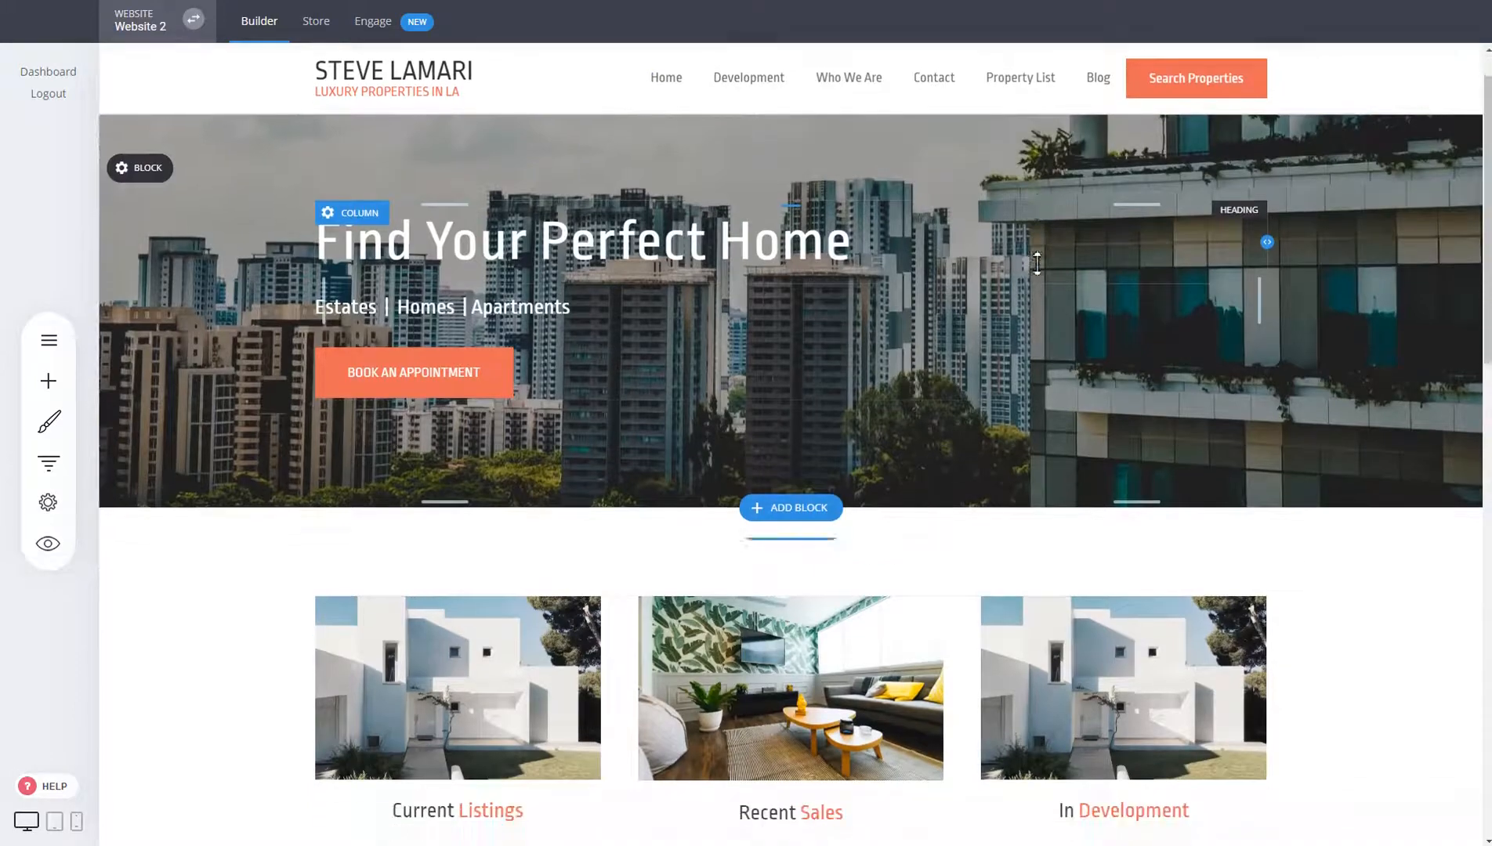
scroll(1039, 259, up, 6)
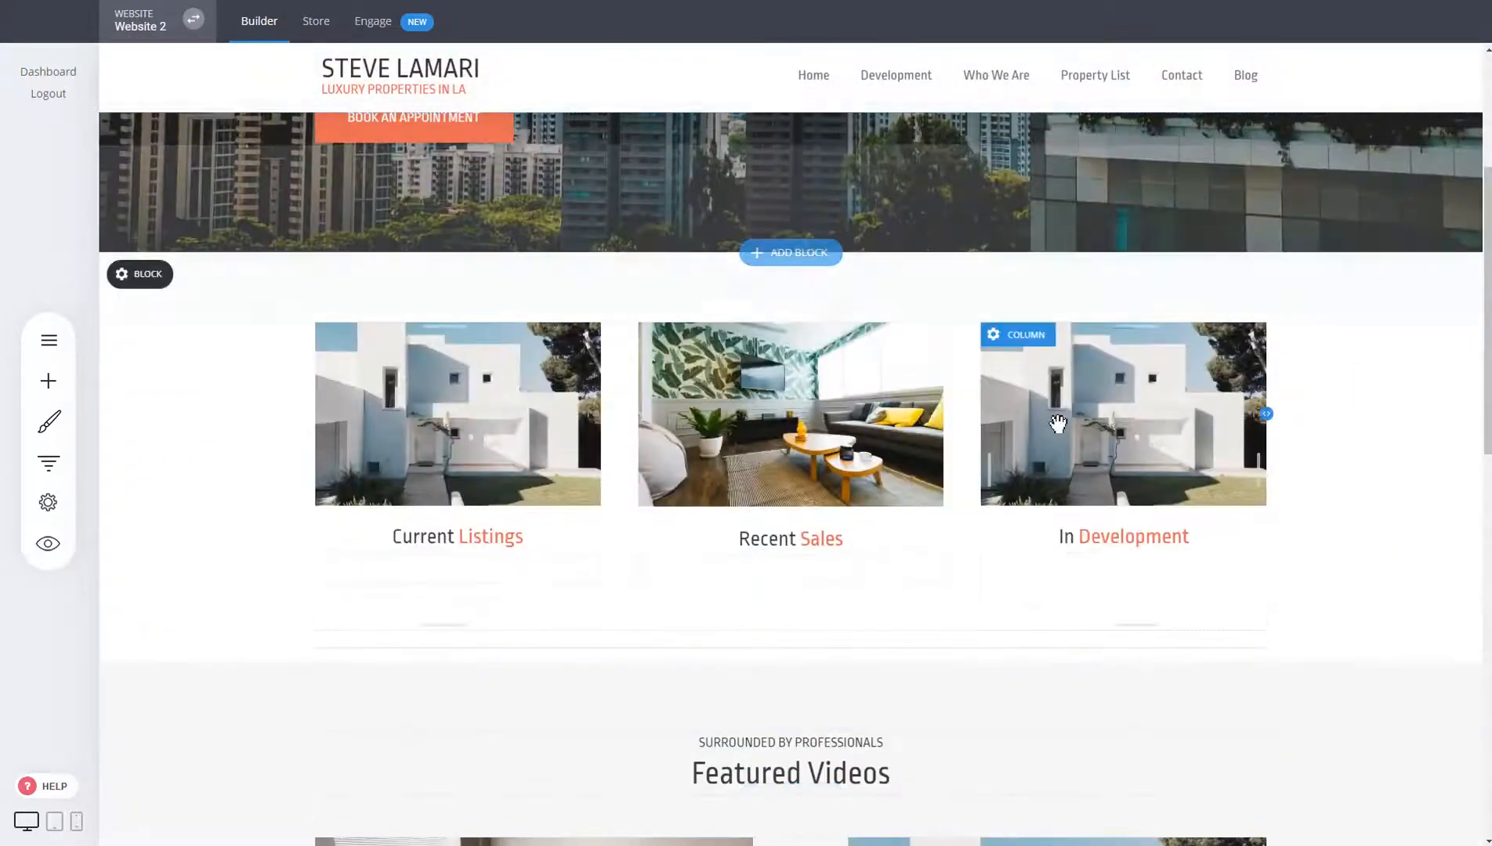
scroll(1058, 426, up, 5)
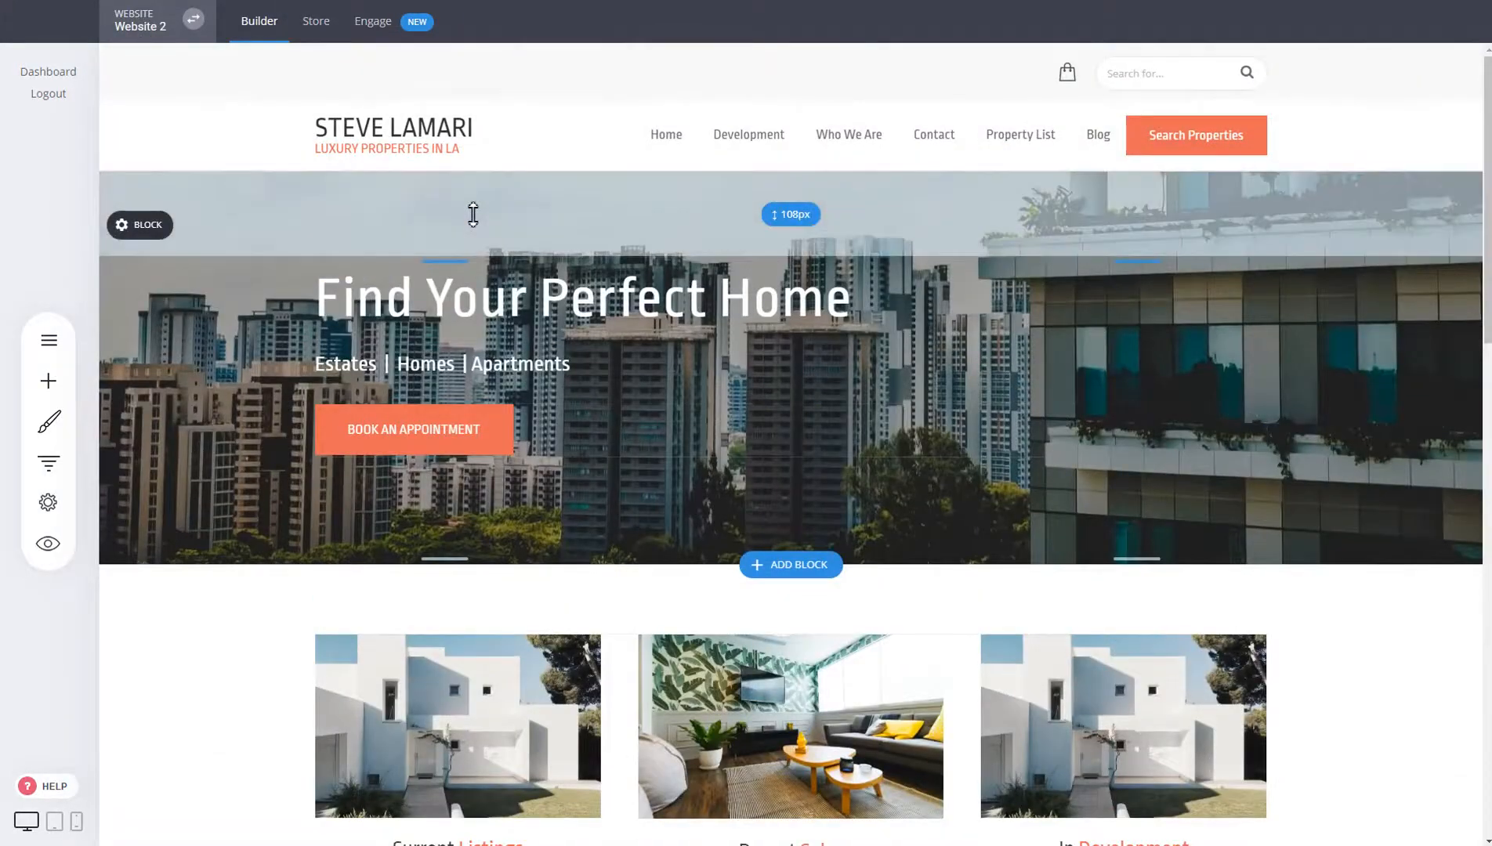
click(123, 137)
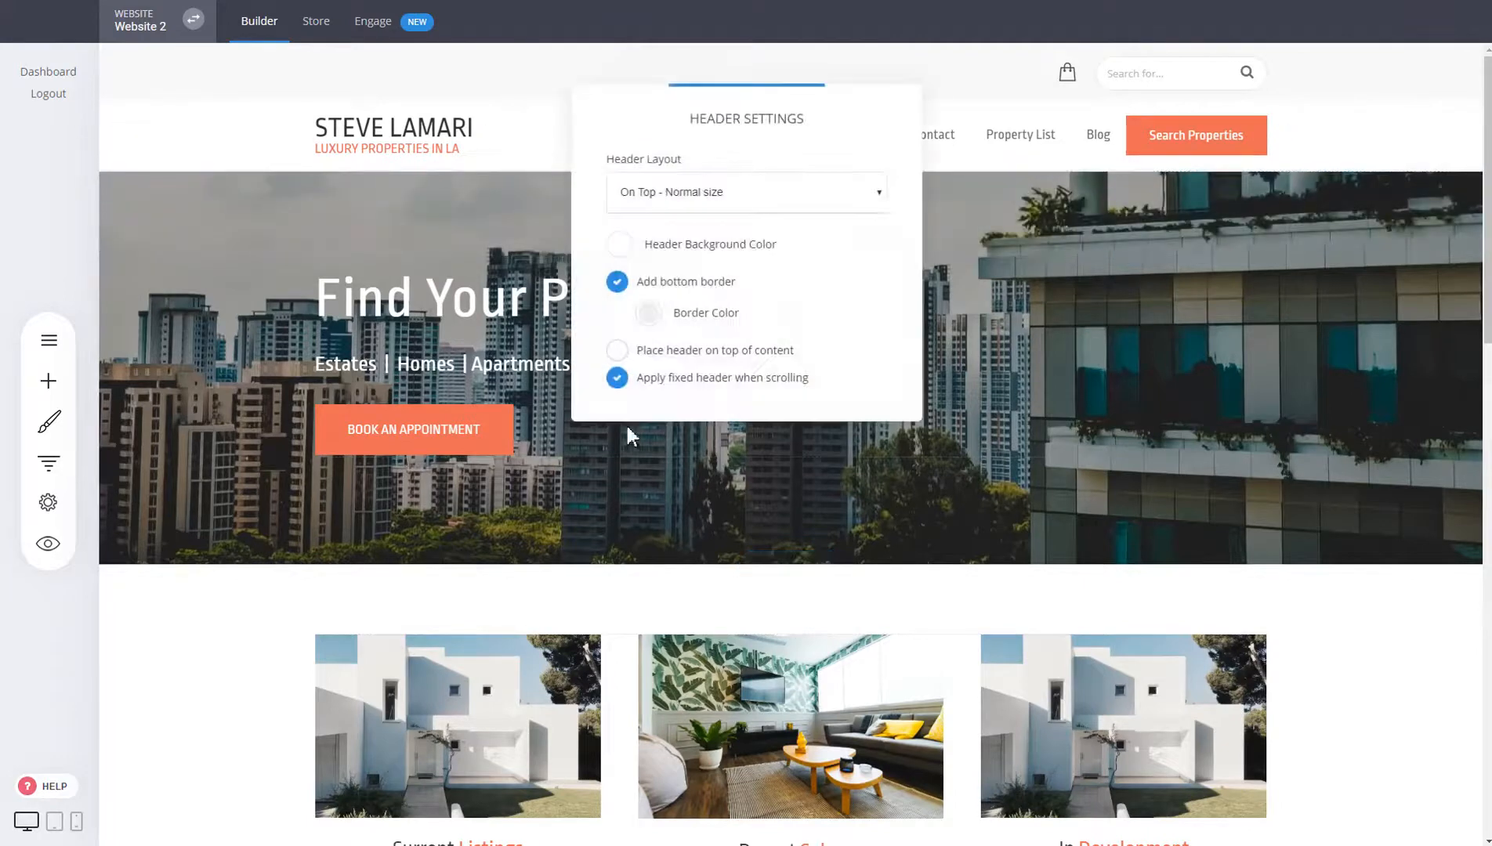
click(684, 396)
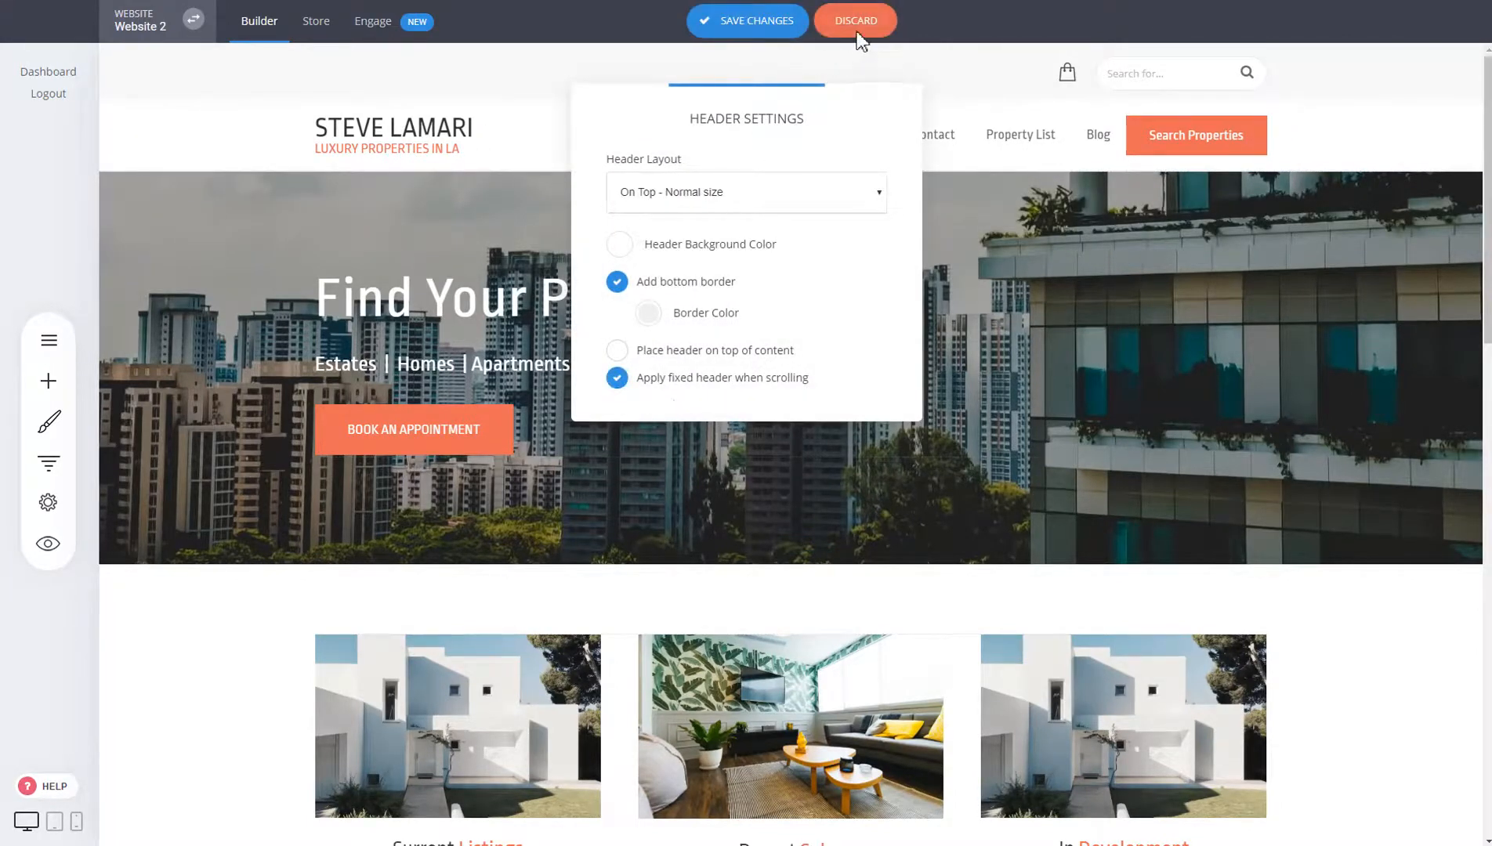
scroll(825, 309, down, 5)
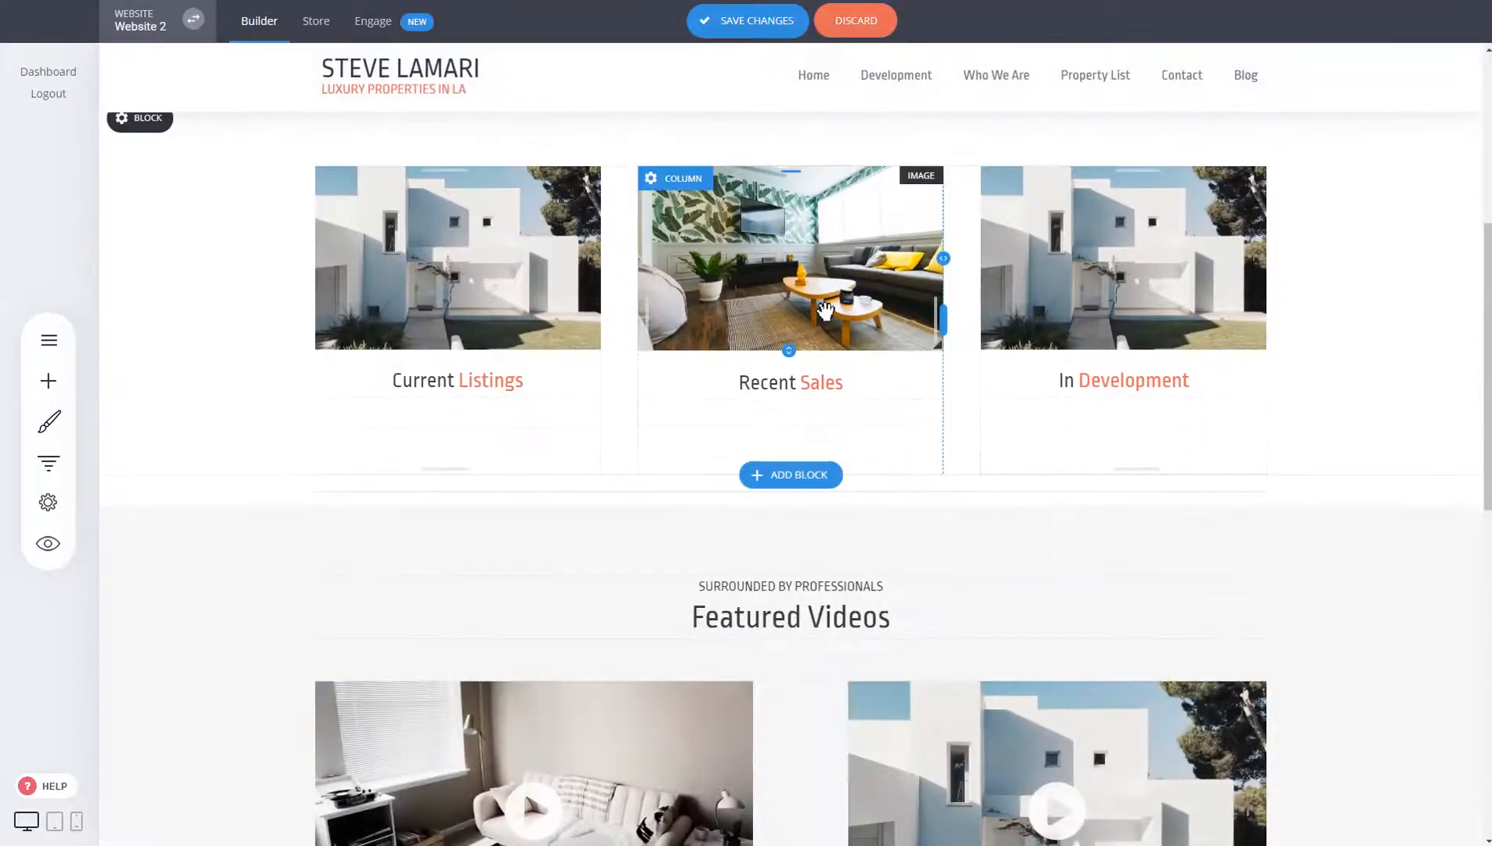
scroll(823, 317, up, 5)
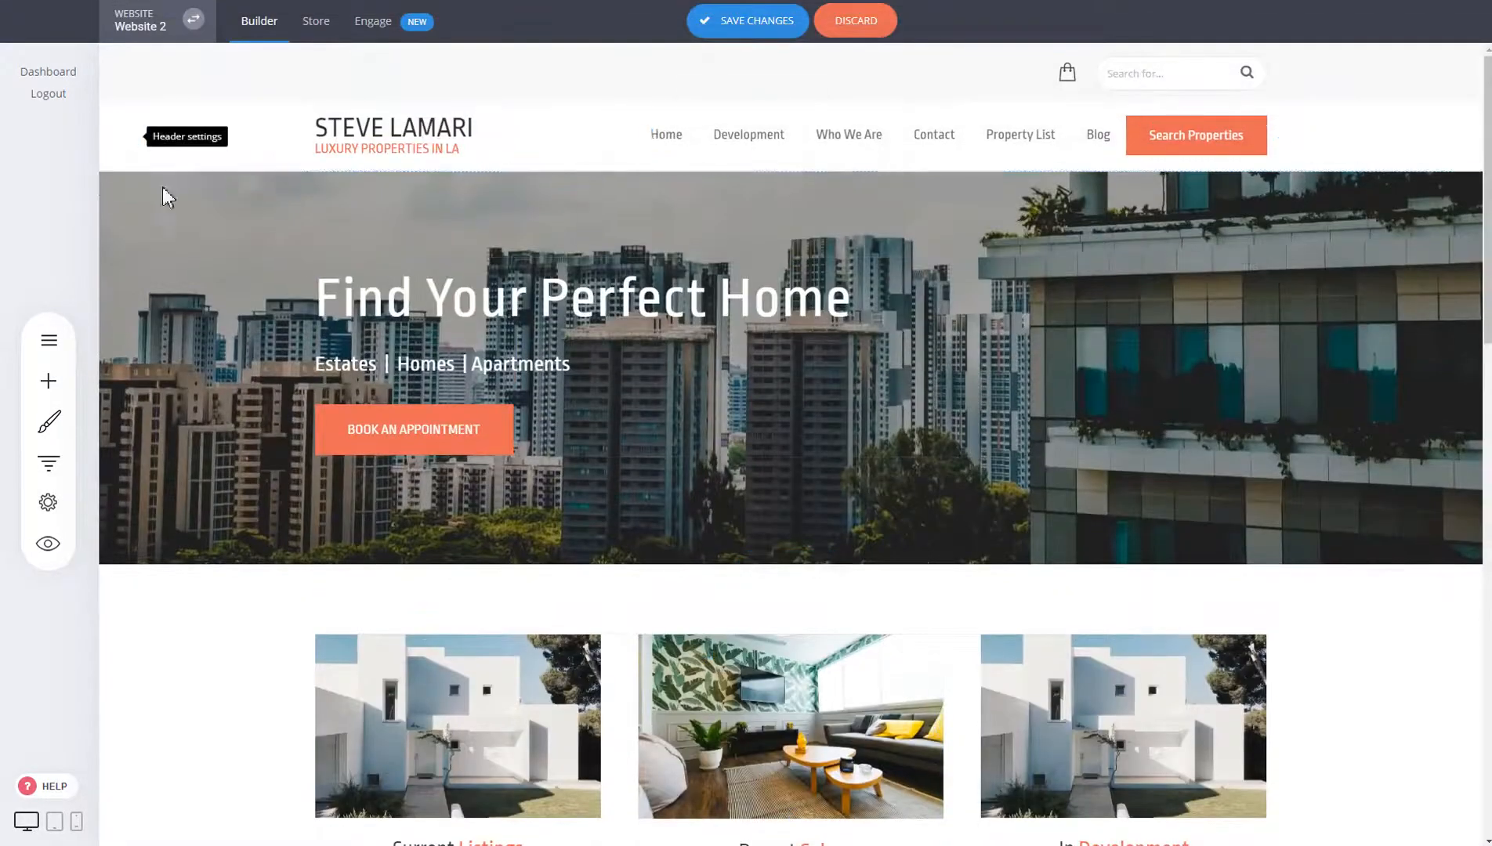
Step: Turn off the fixed header when scrolling, save the changes, and check the page while scrolling
click(180, 138)
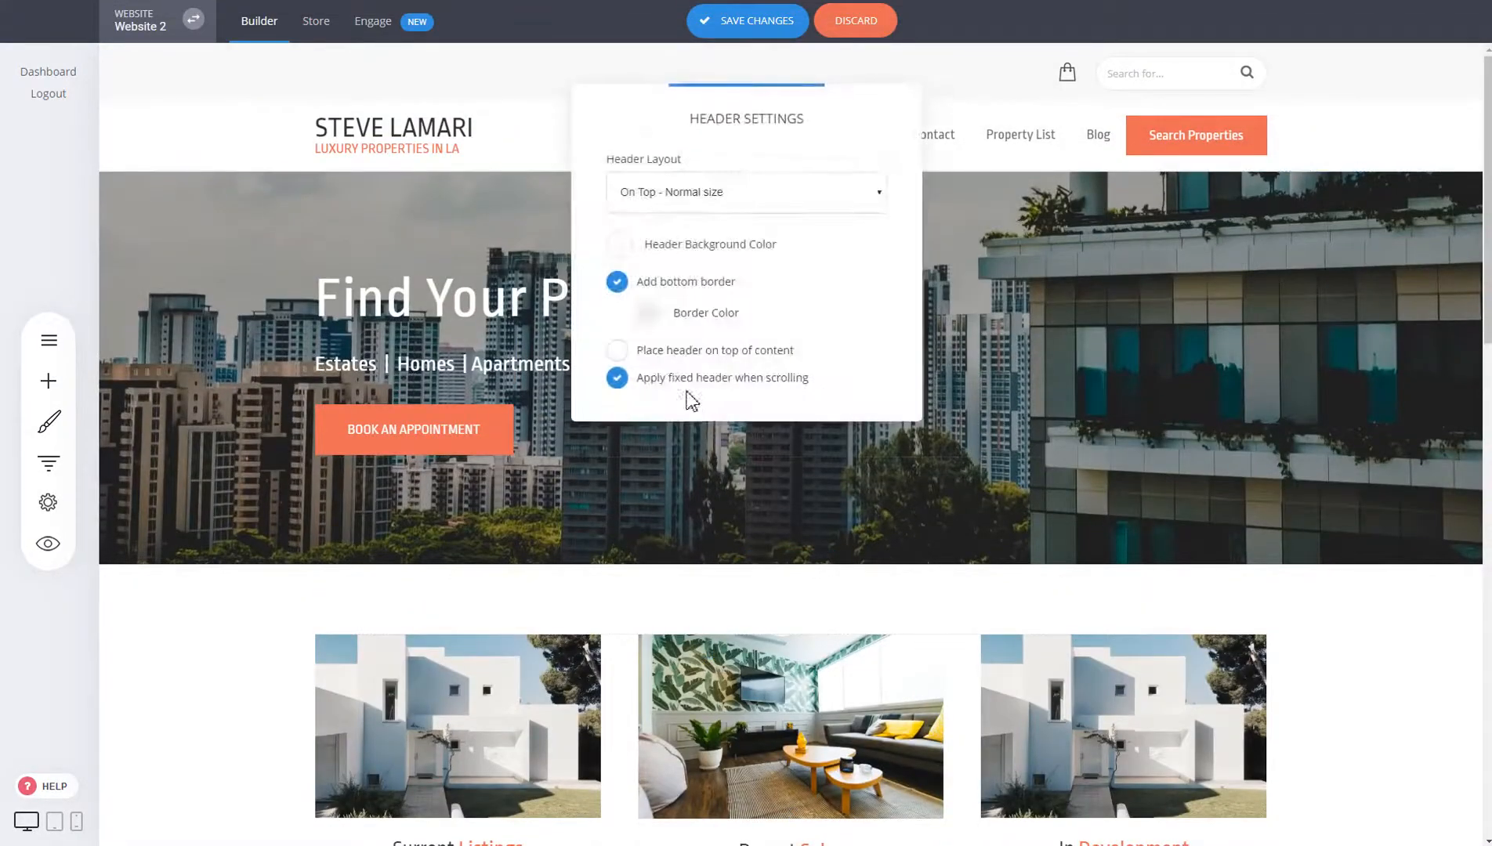
click(759, 22)
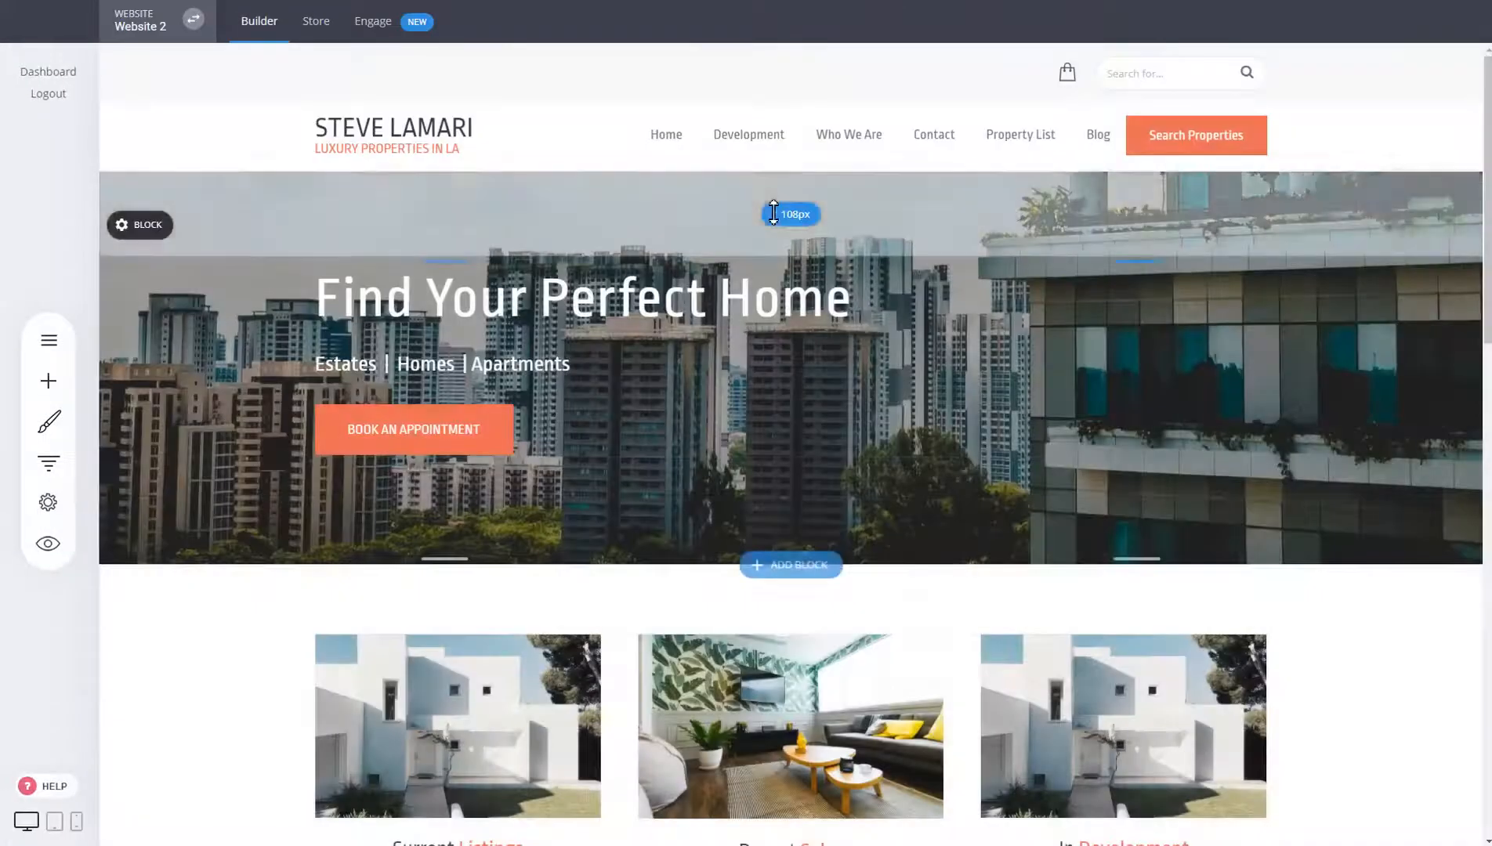
scroll(773, 213, down, 5)
scroll(773, 213, up, 5)
Step: Turn the fixed header when scrolling back on in the header settings and check it along the page
click(145, 138)
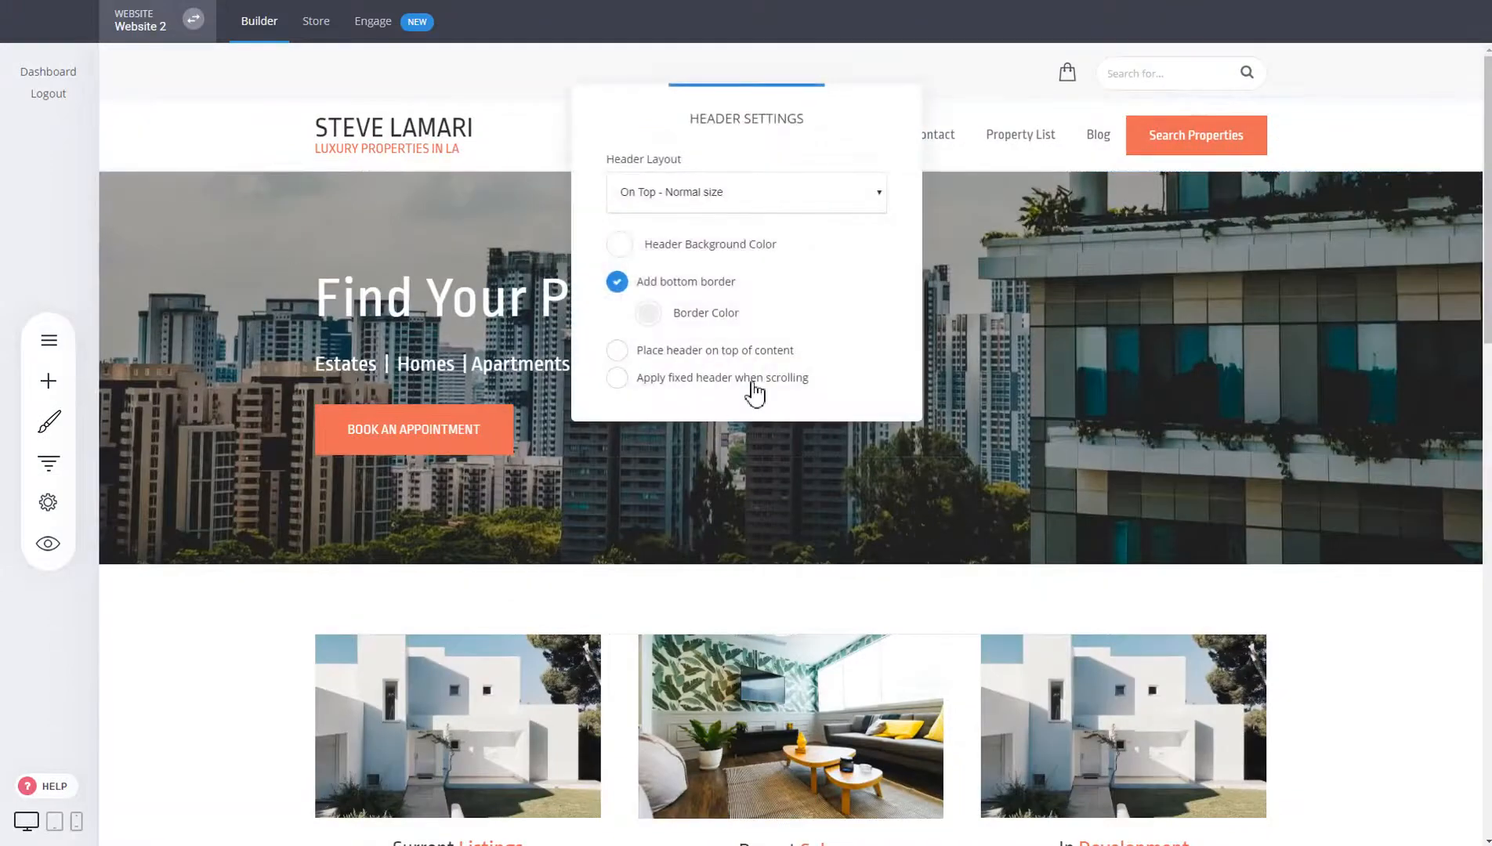
click(753, 384)
click(1037, 381)
scroll(1037, 381, down, 5)
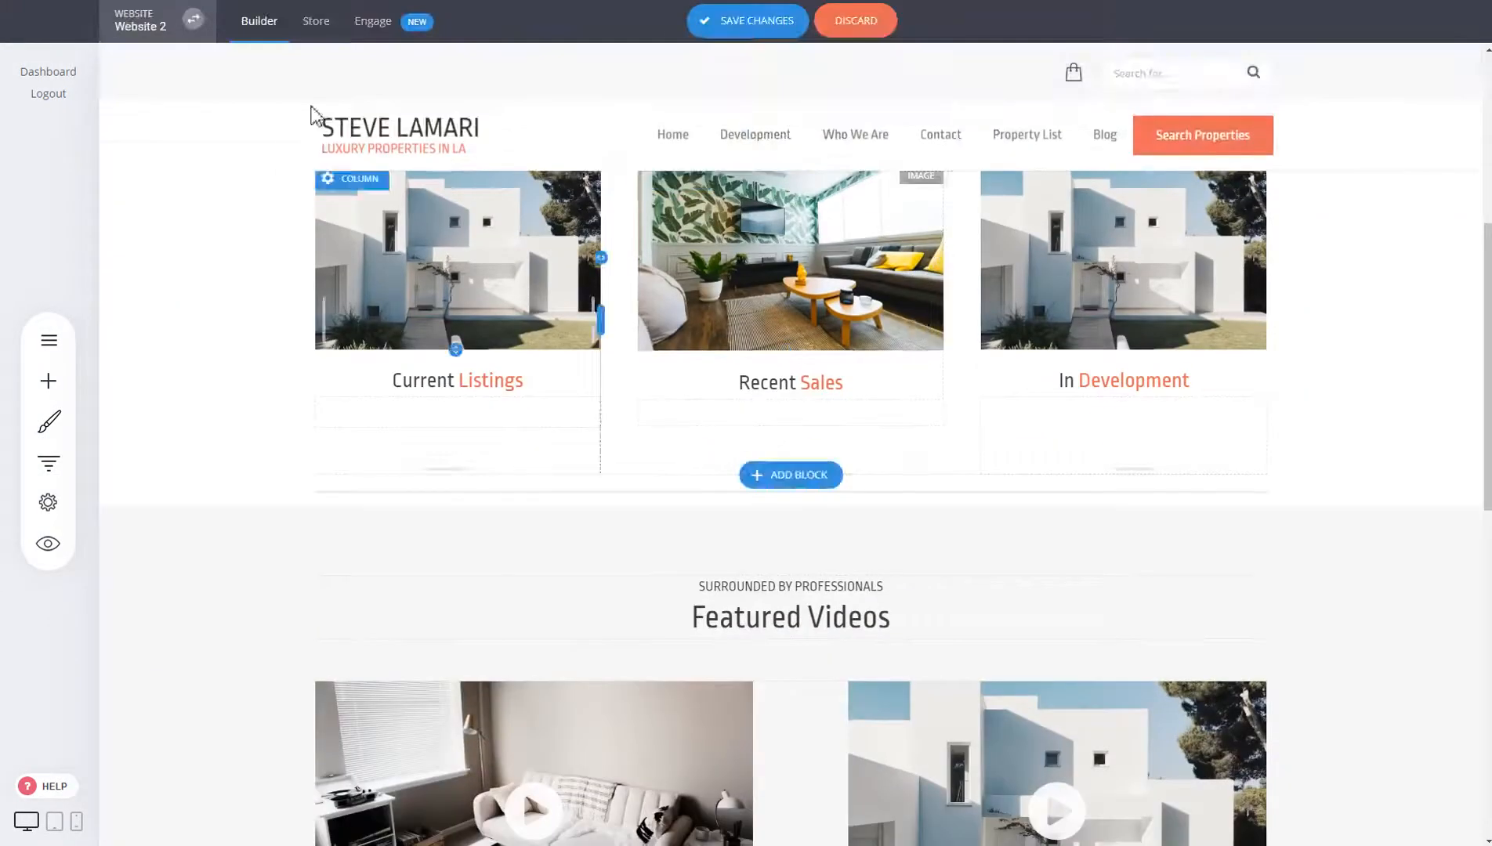
scroll(1027, 259, up, 5)
scroll(1031, 273, down, 4)
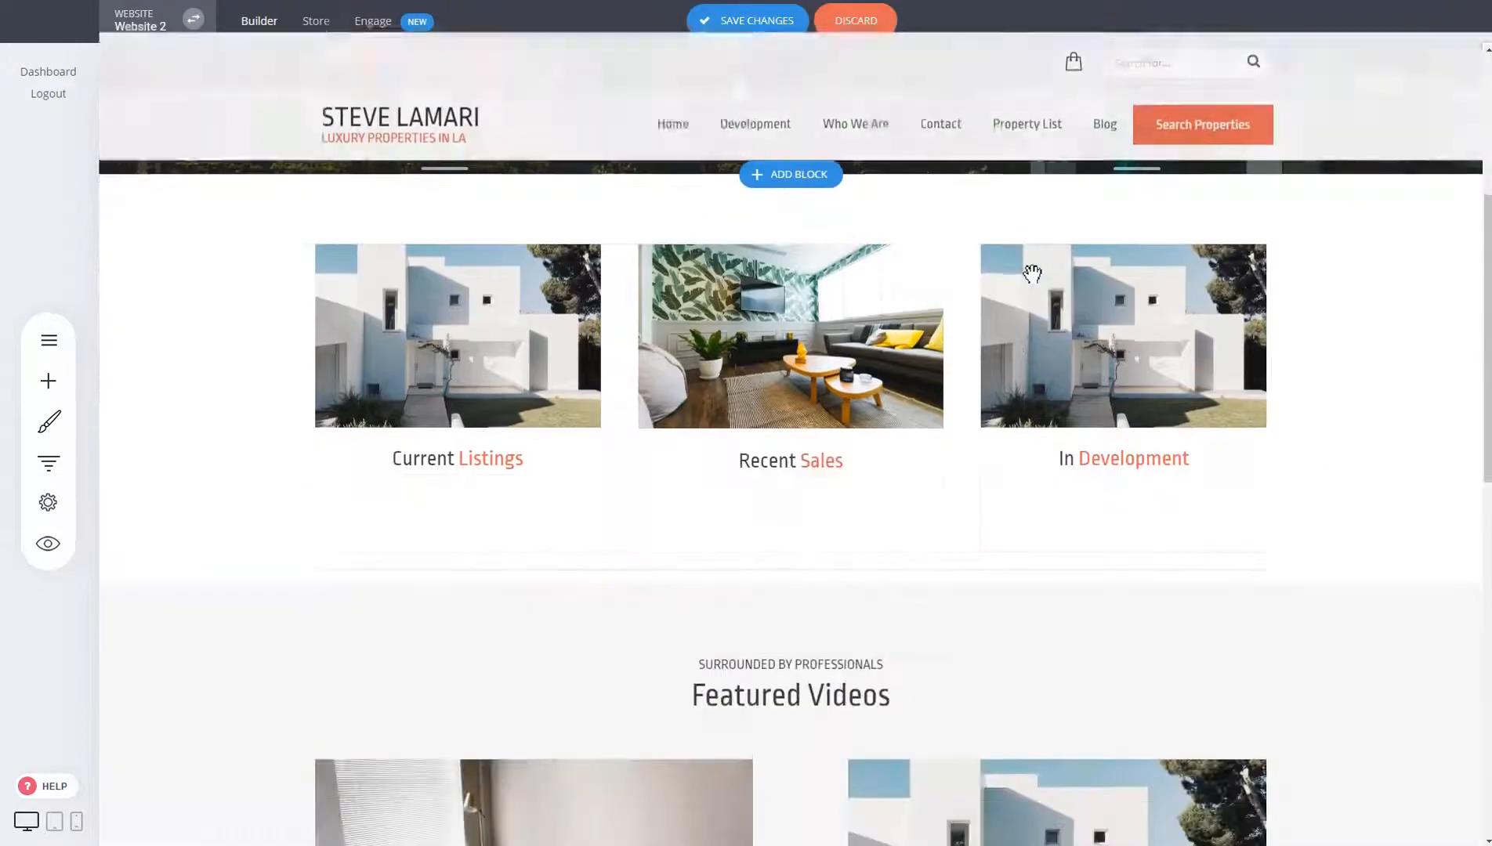
scroll(689, 243, down, 5)
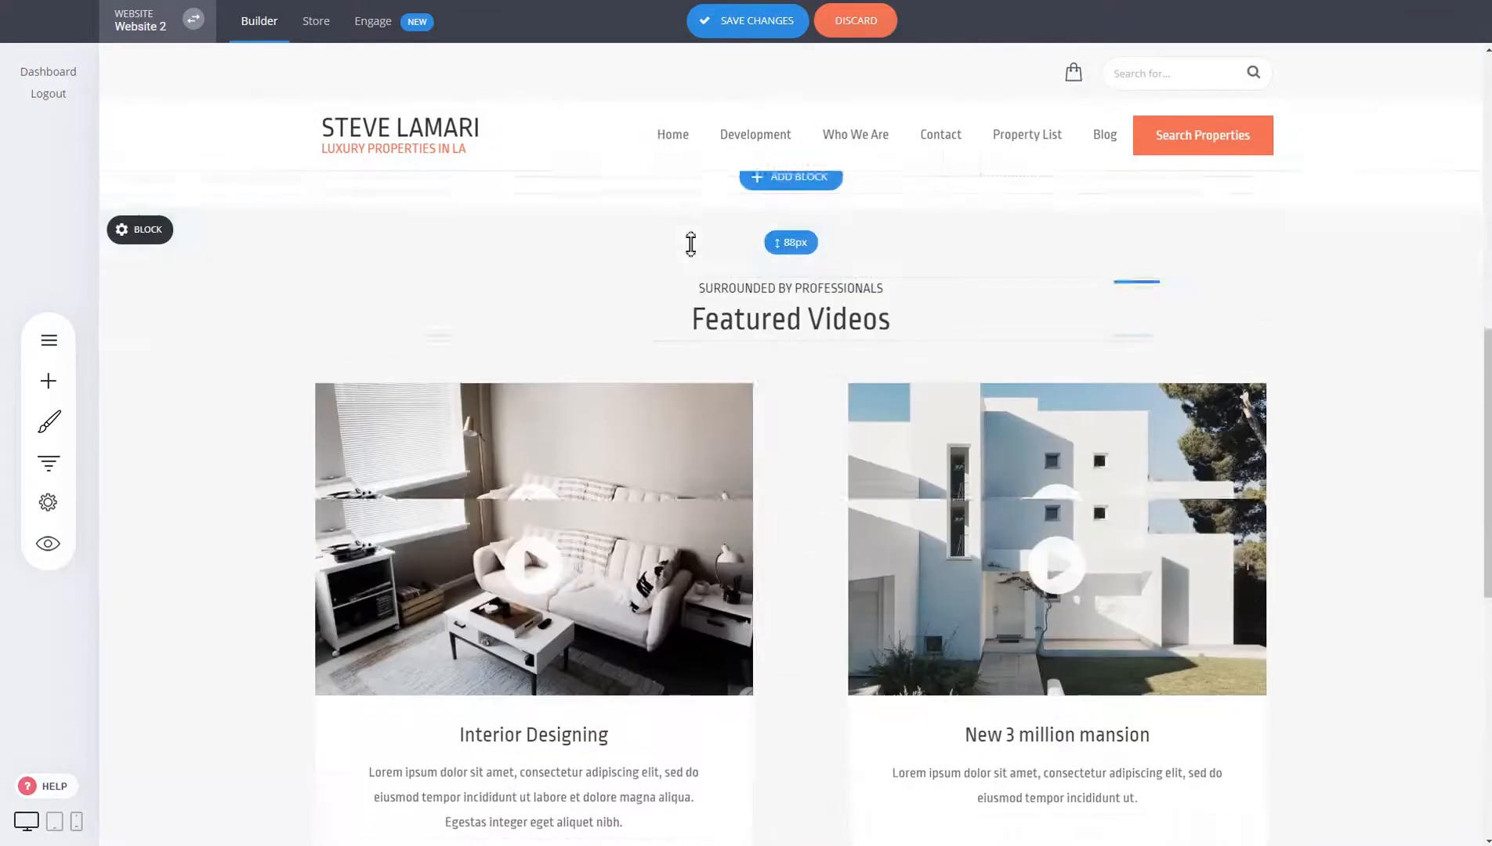
scroll(643, 286, up, 5)
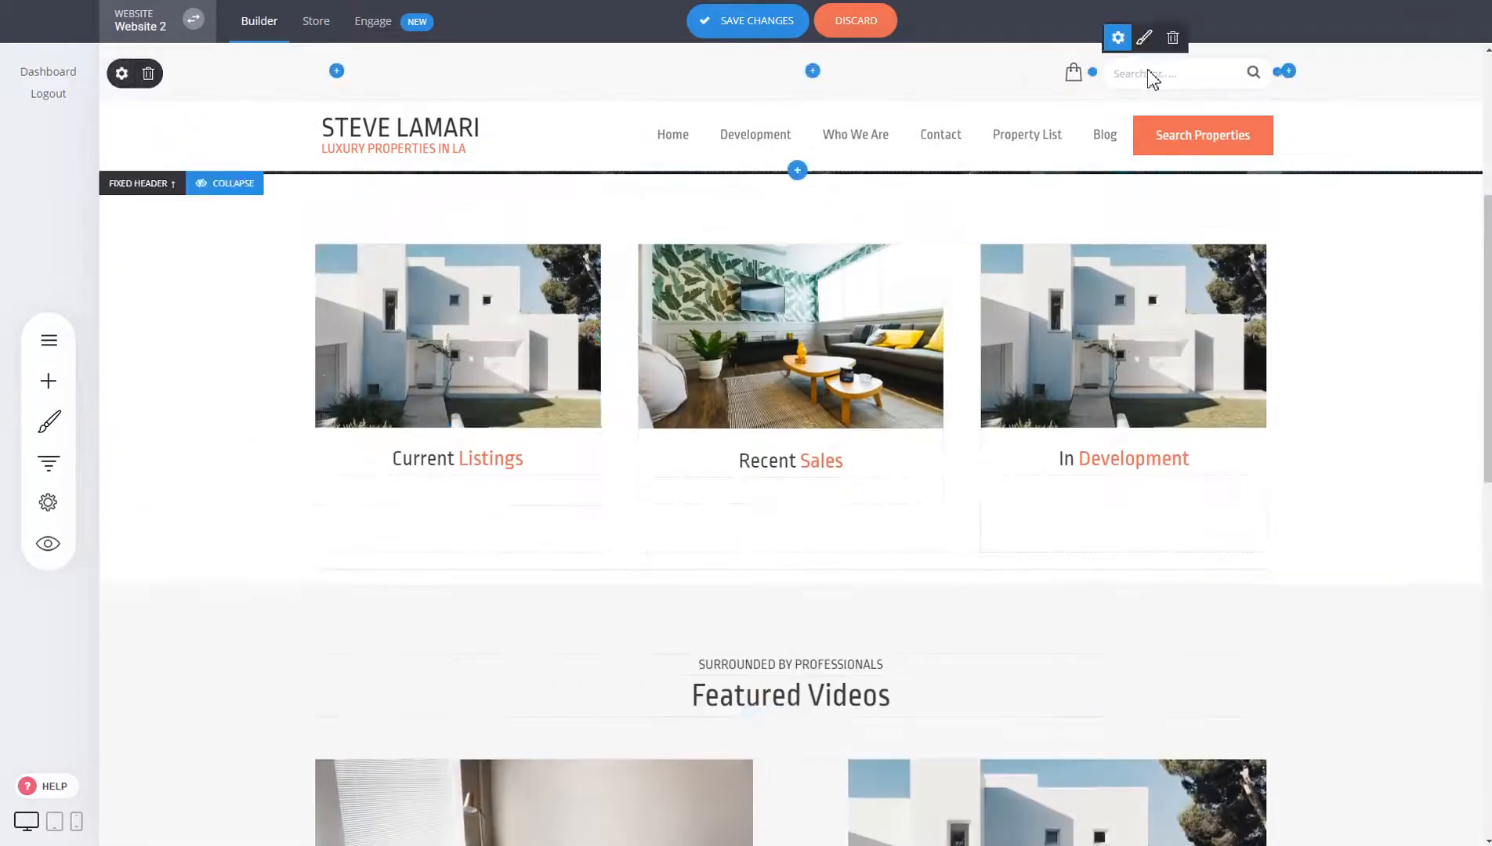
Step: Delete the upper row with the cart and search box from the fixed header and compare it with the main header
click(148, 74)
click(783, 395)
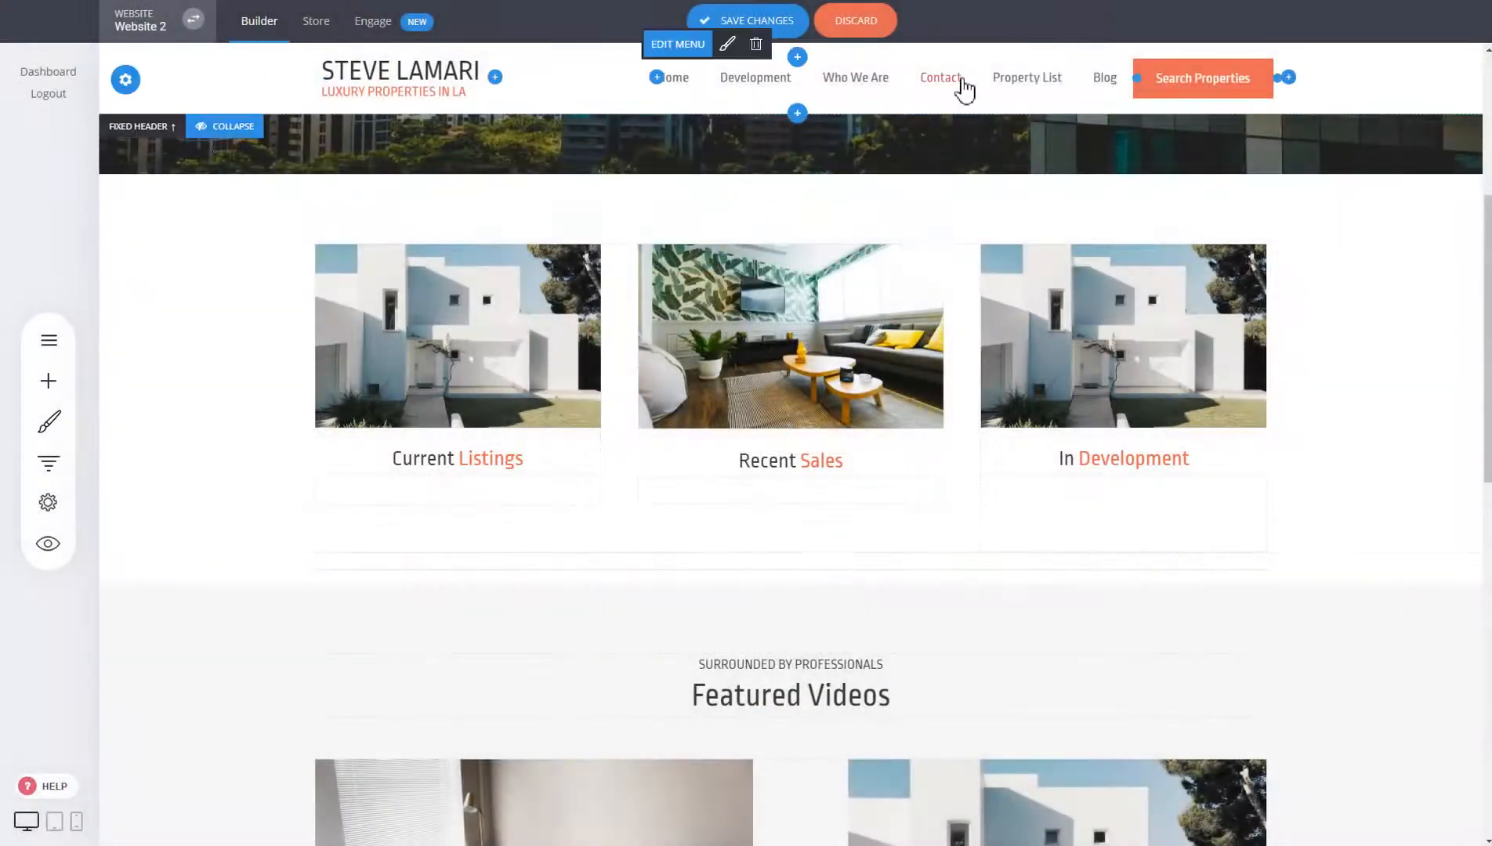
scroll(1082, 323, up, 3)
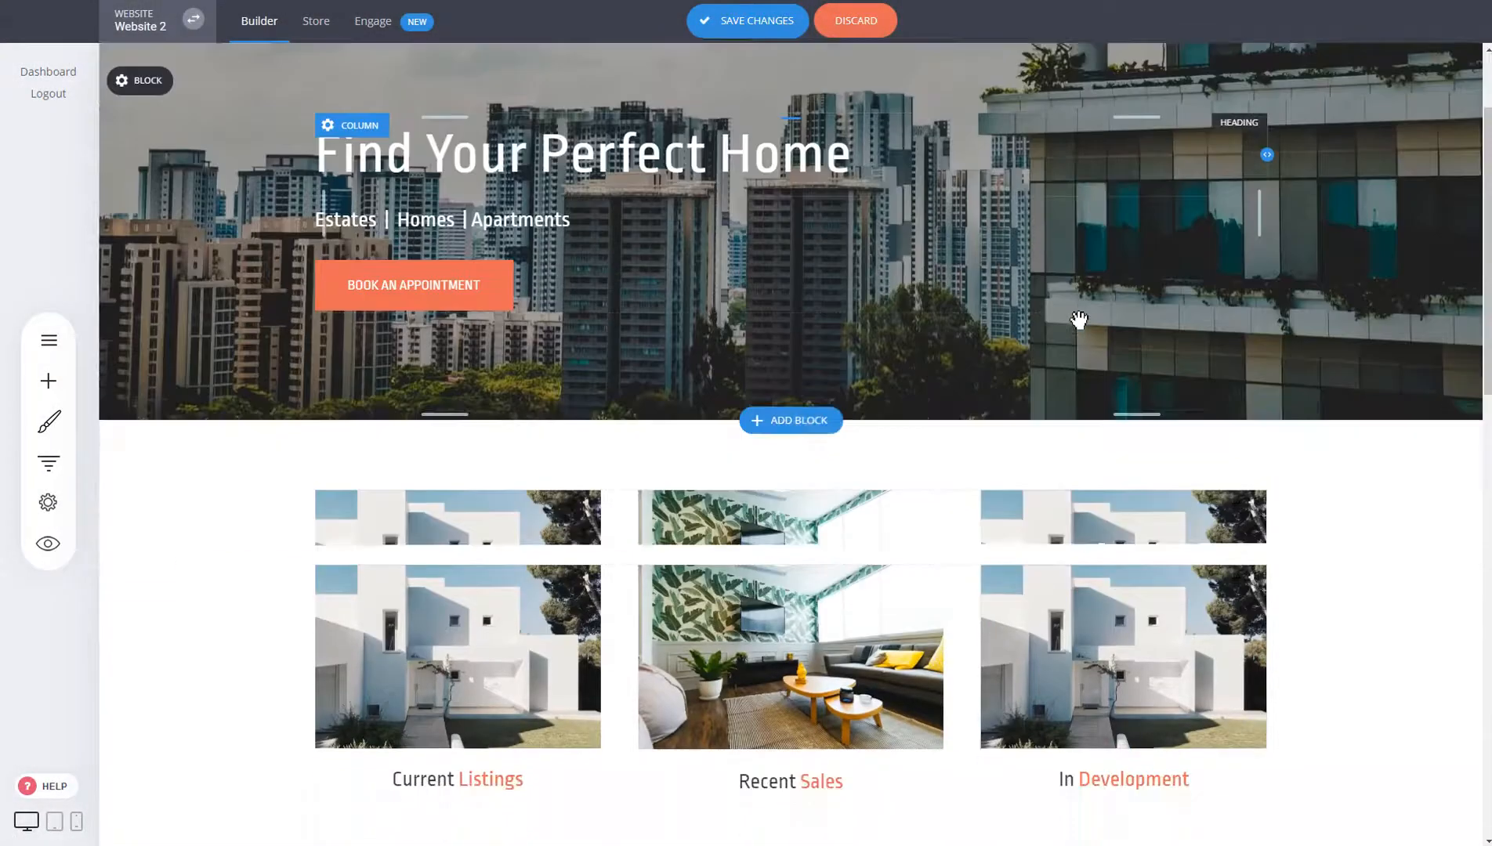
scroll(1078, 319, down, 5)
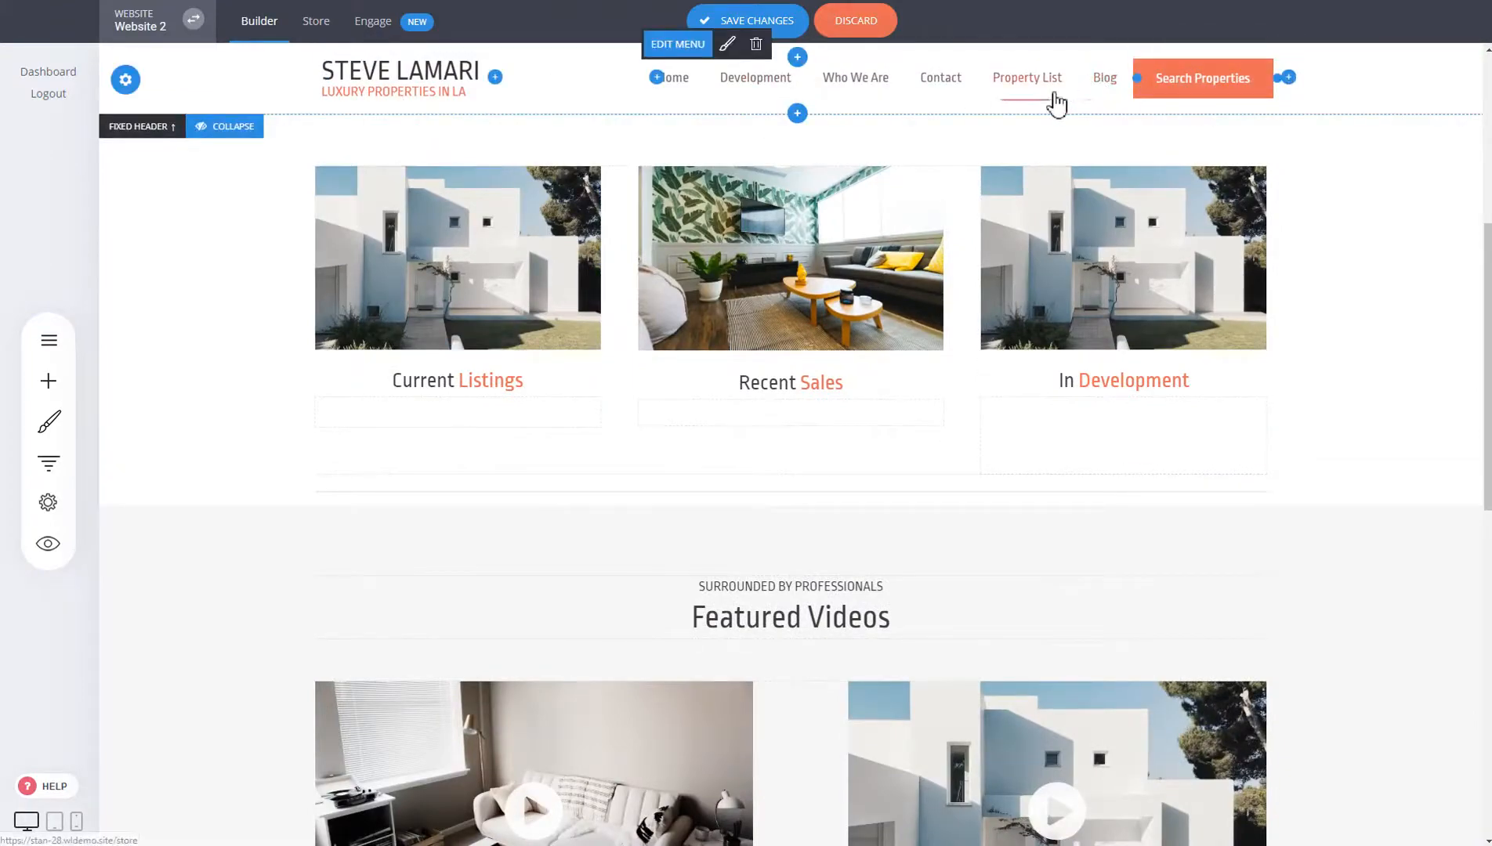
scroll(749, 235, up, 6)
Step: Delete the Search Properties button from the fixed header
scroll(748, 214, down, 5)
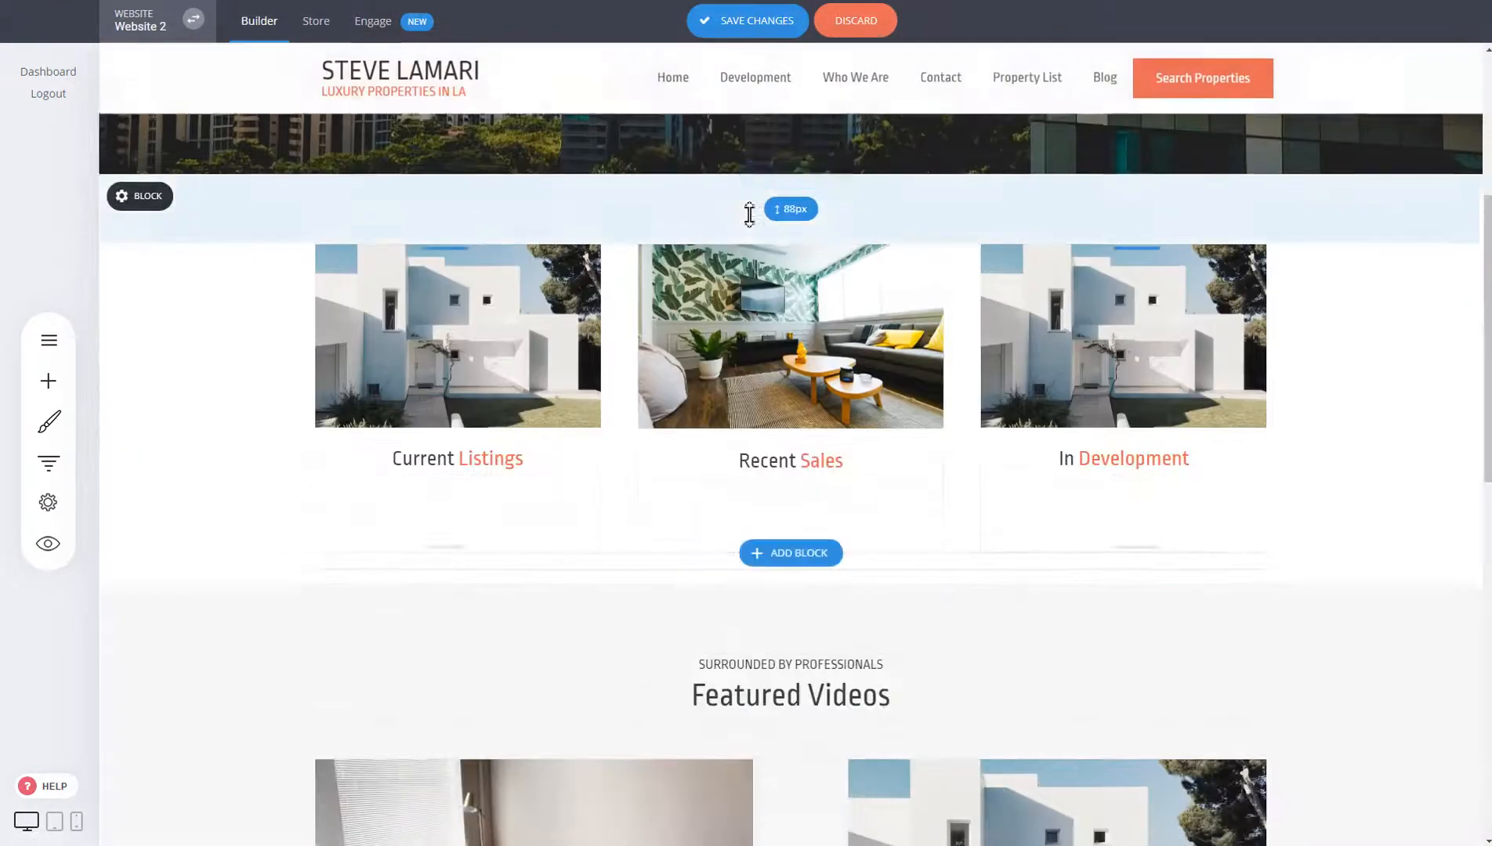
scroll(749, 214, down, 1)
click(1205, 45)
click(827, 380)
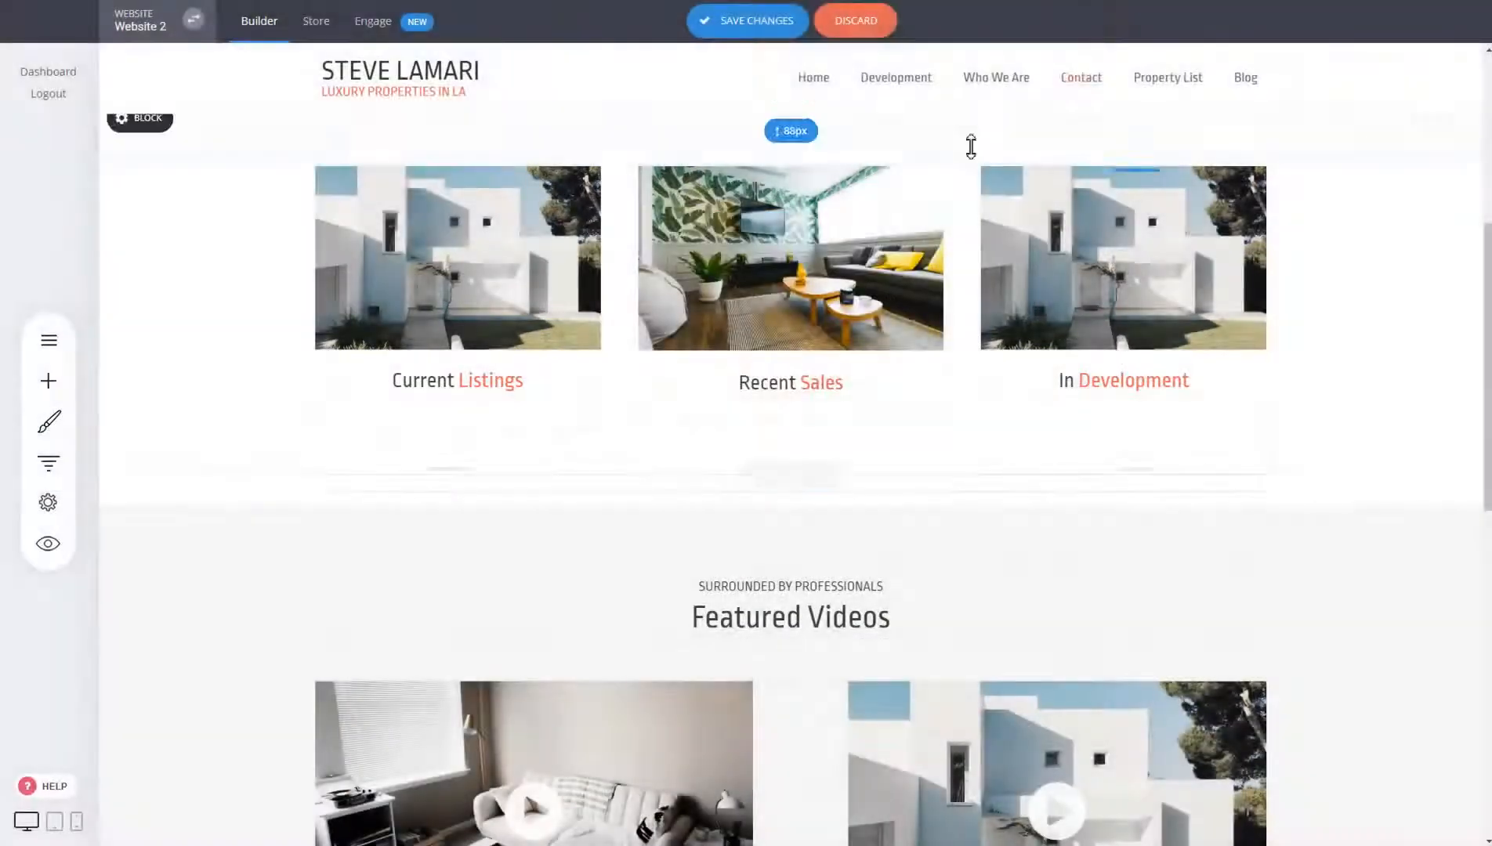
Step: Delete the Development item with its submenu from the fixed header's menu and save the changes
click(843, 49)
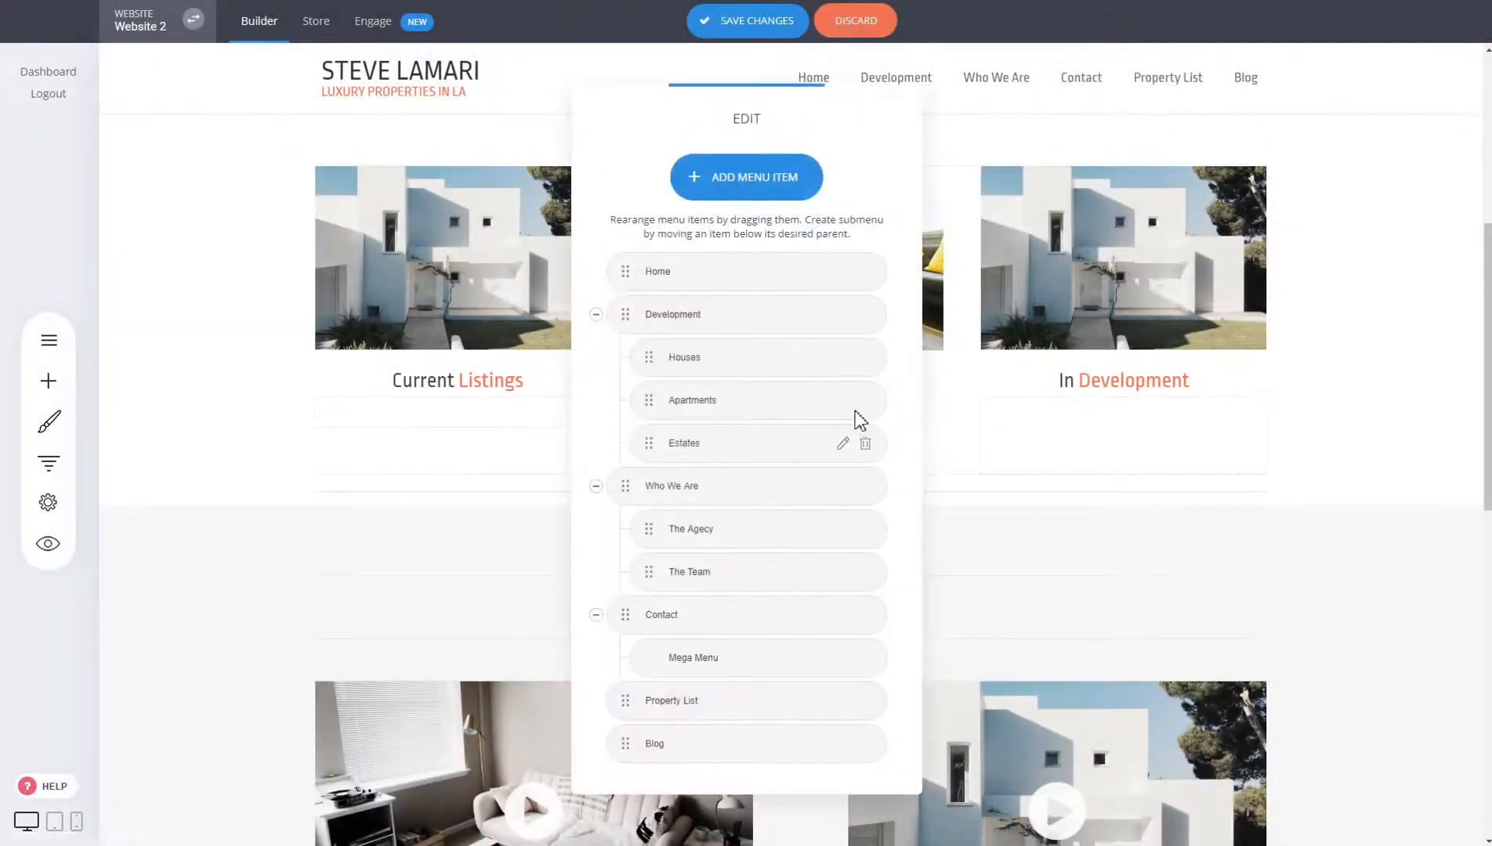
click(865, 318)
click(820, 359)
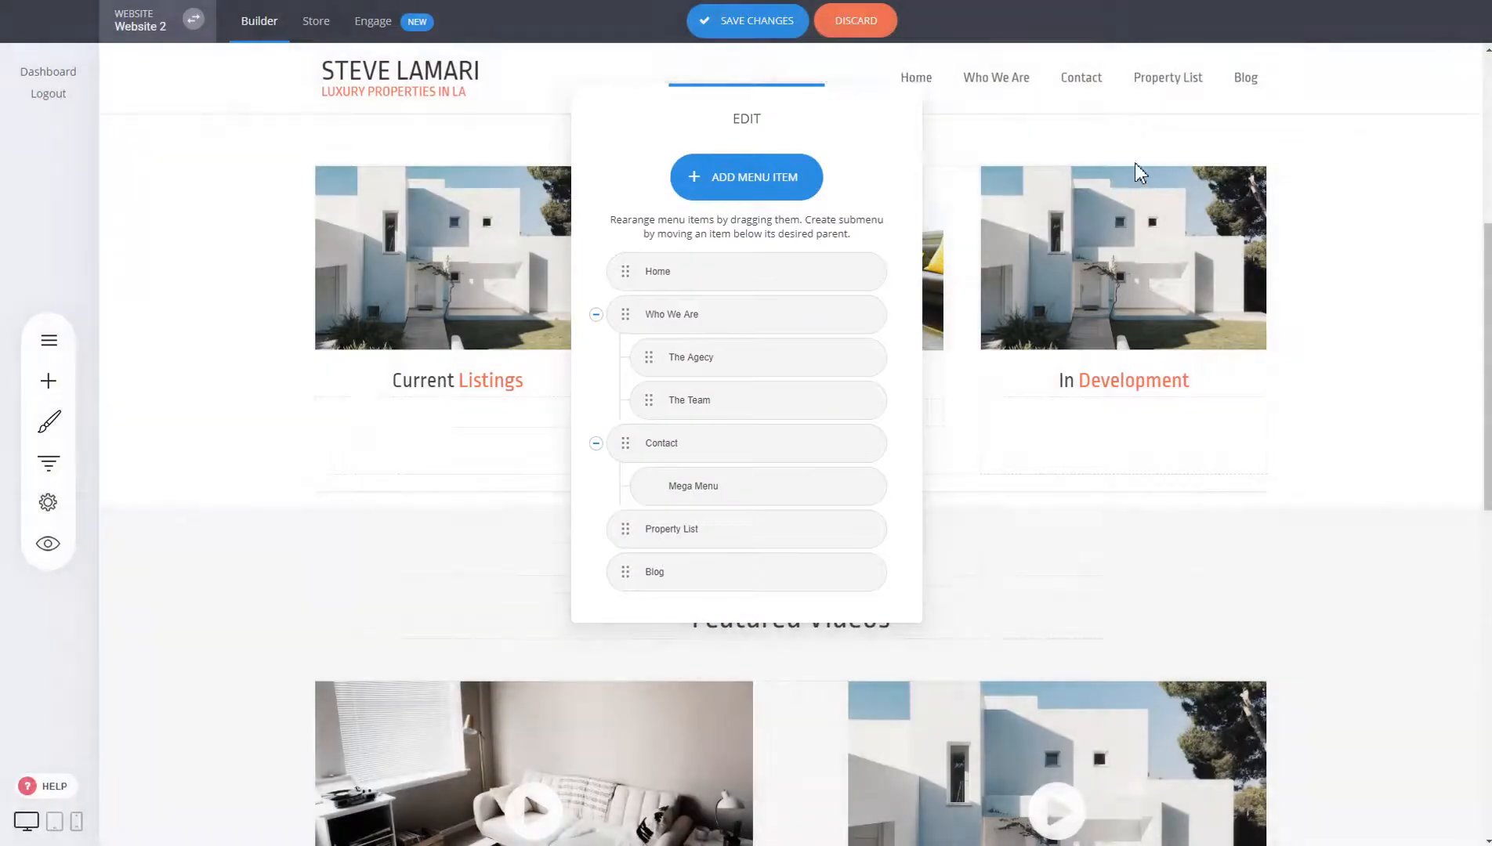
click(1132, 166)
click(764, 33)
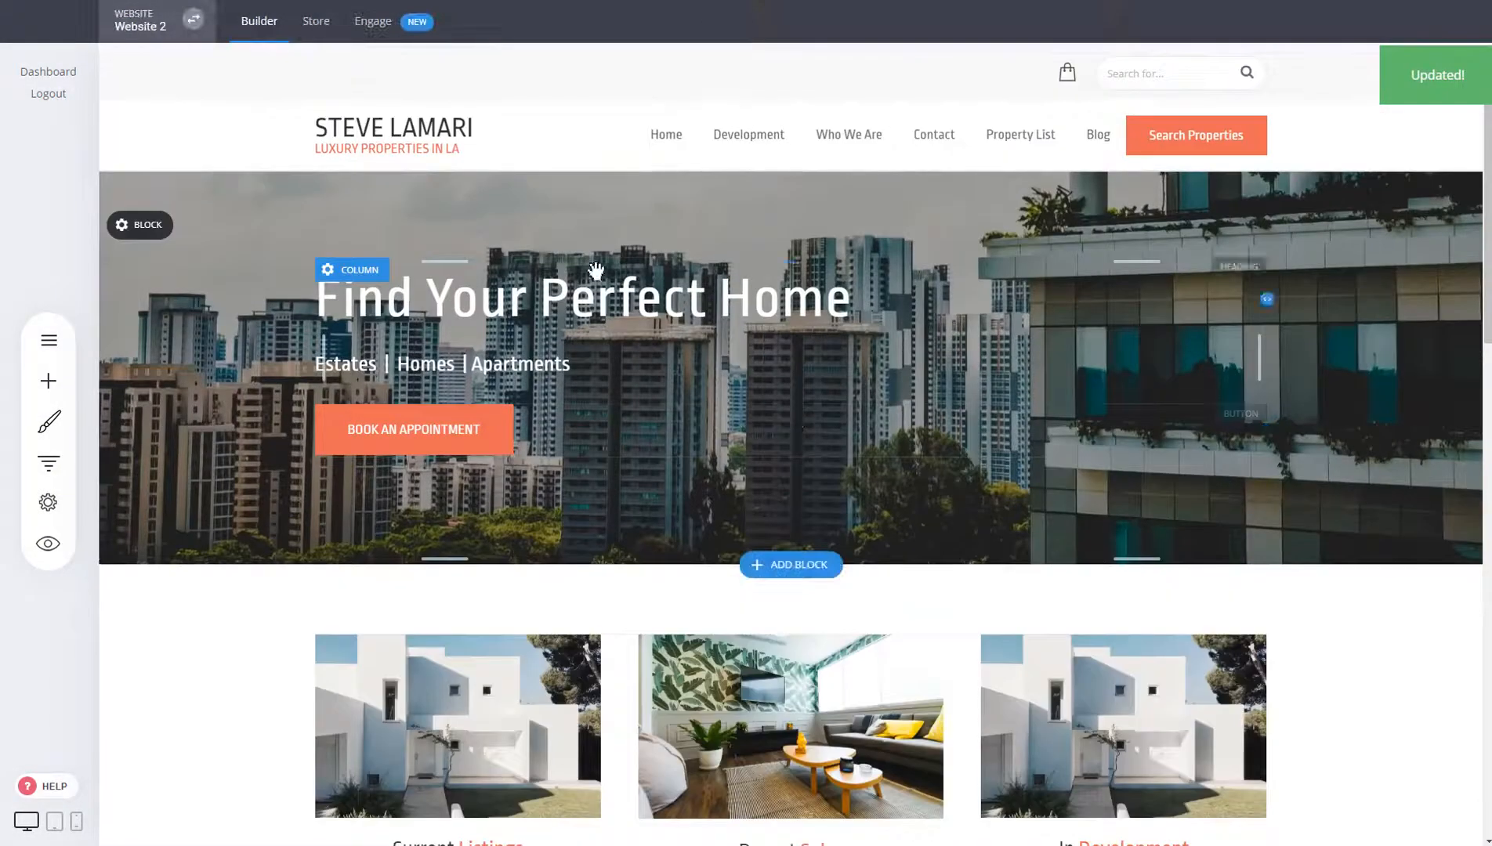
Step: Look through the page with the simplified fixed header and collapse that header in the editor
scroll(759, 90, down, 6)
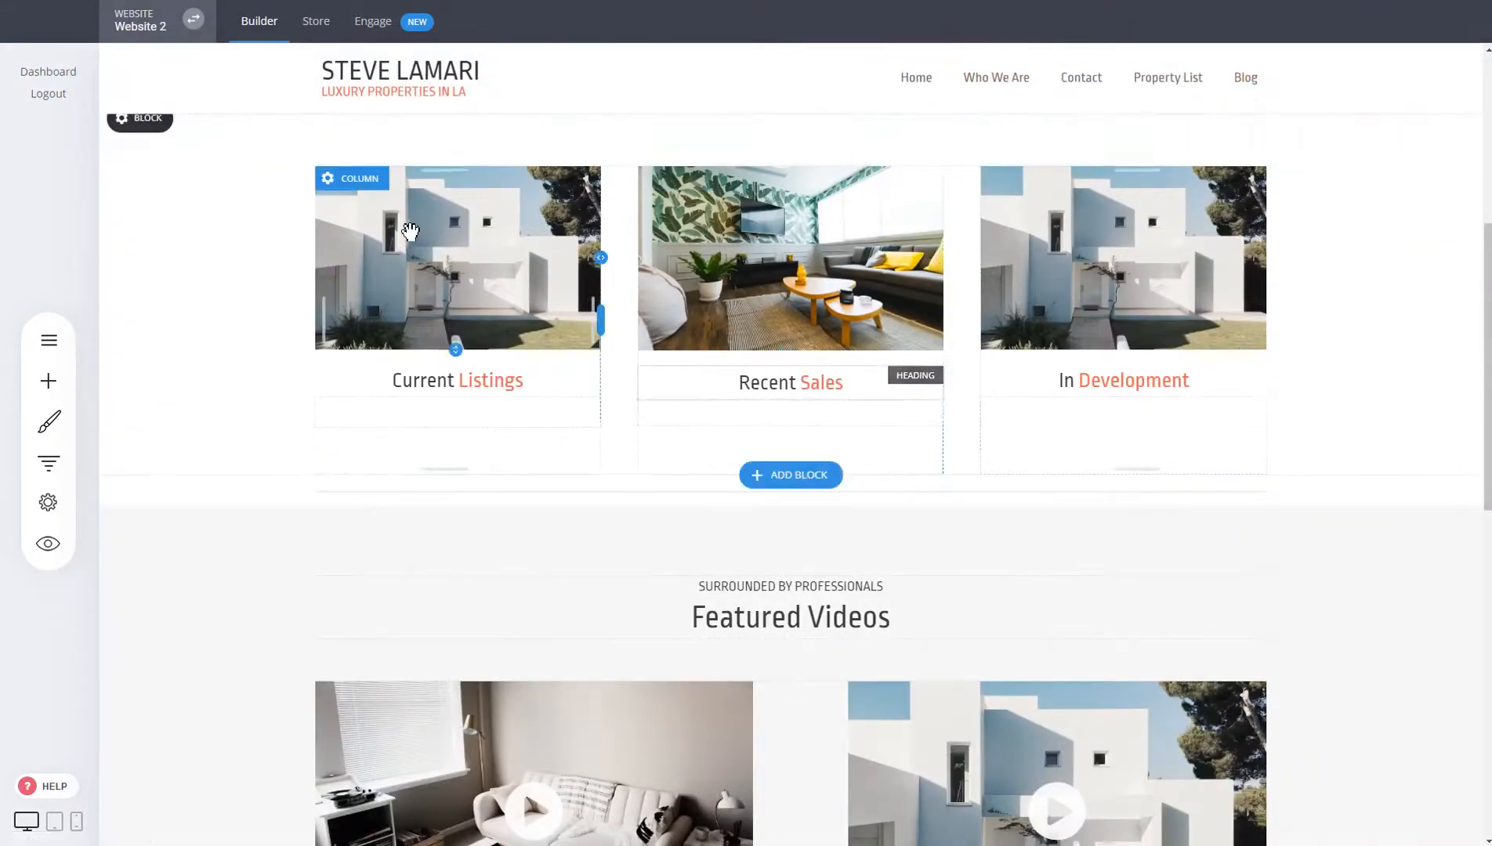
scroll(421, 223, down, 5)
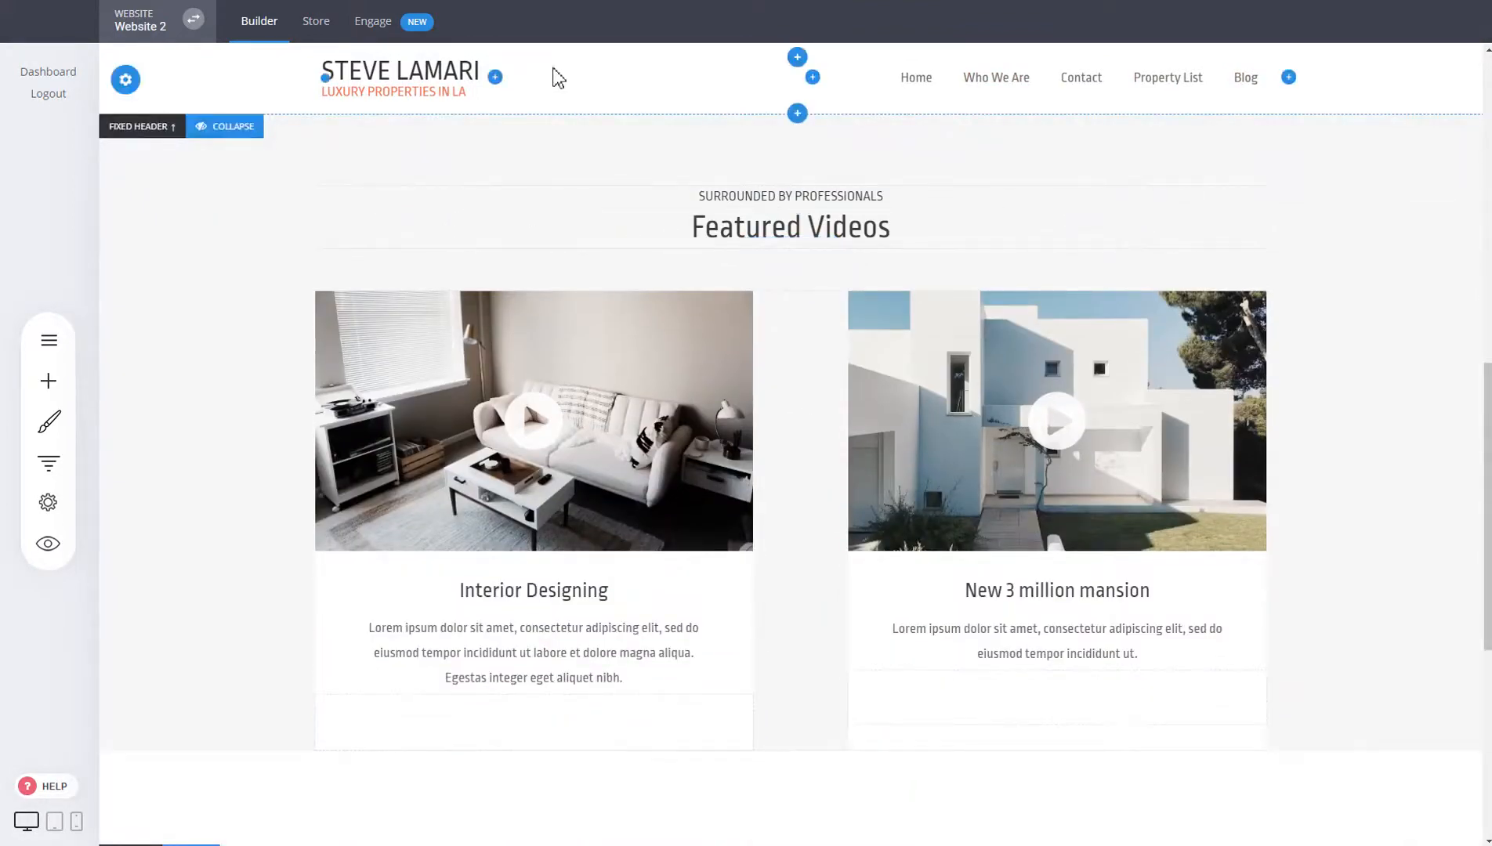
scroll(593, 243, down, 6)
scroll(966, 393, up, 7)
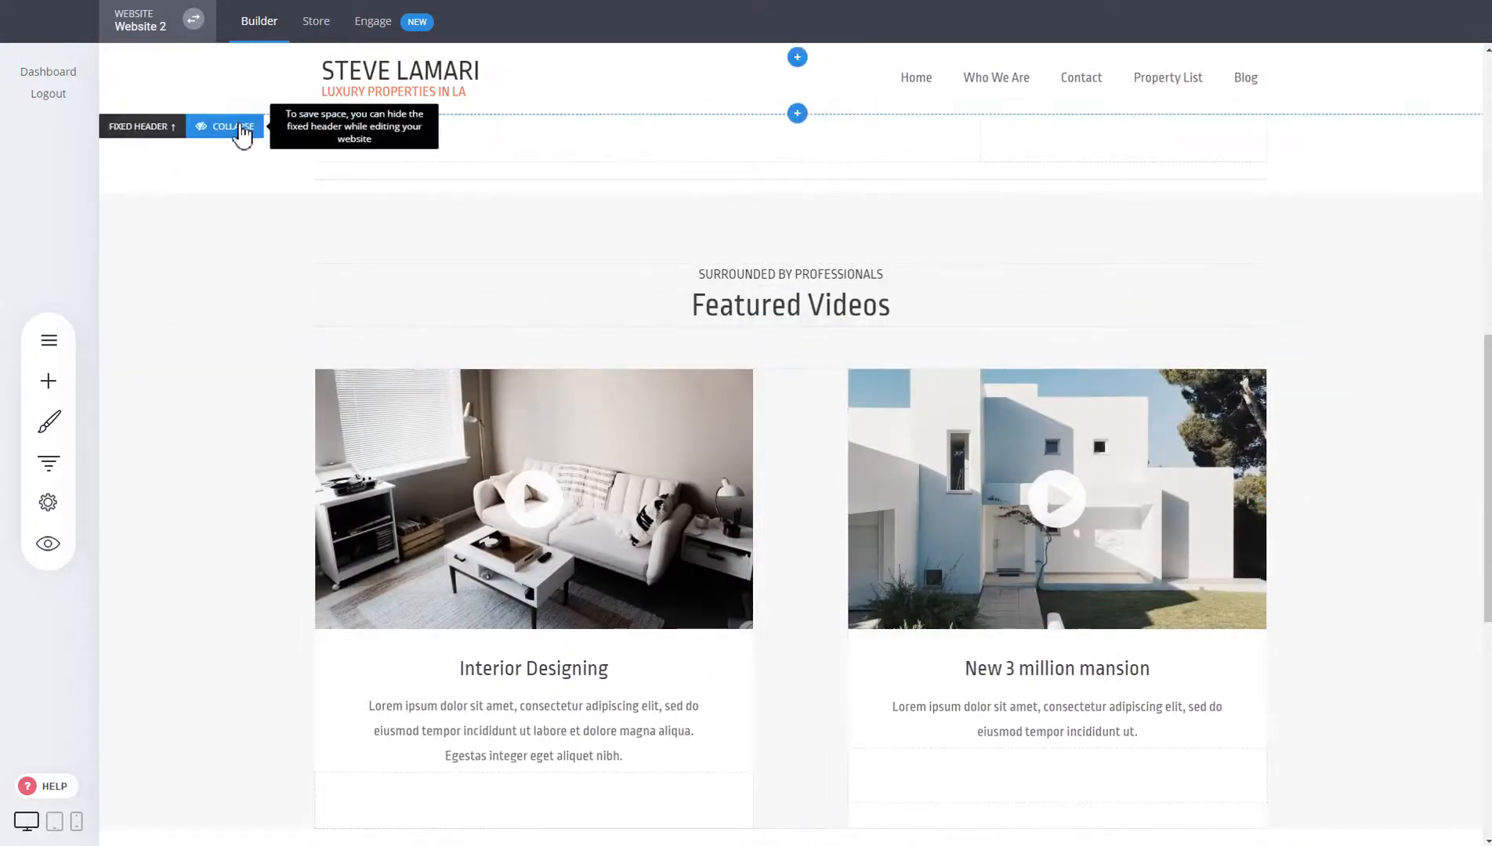
click(243, 135)
Step: Review the page between the main header and the footer with the fixed header collapsed
scroll(376, 346, up, 5)
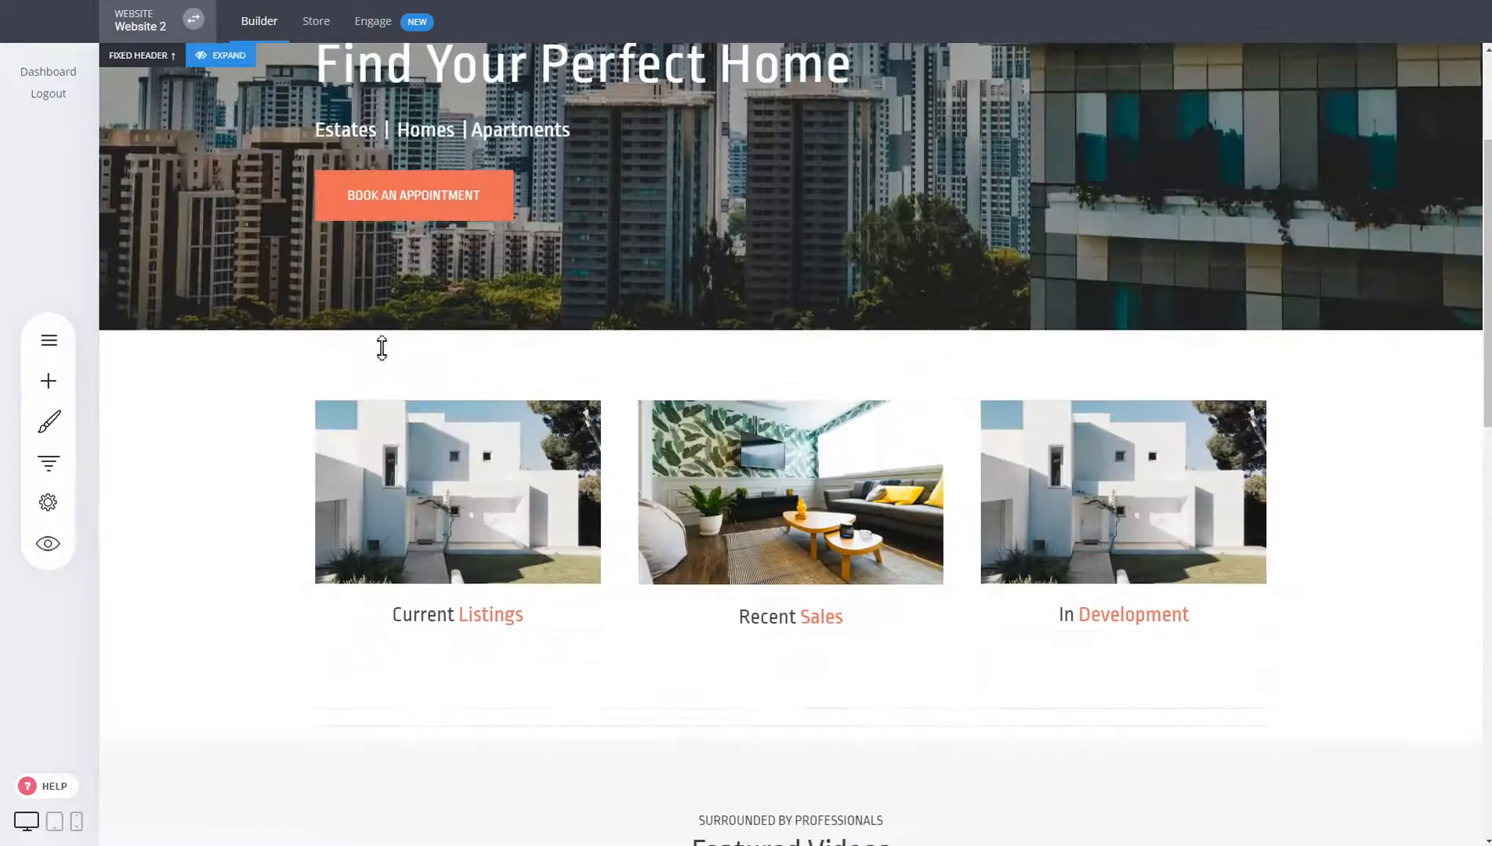
scroll(382, 347, up, 3)
scroll(382, 347, down, 12)
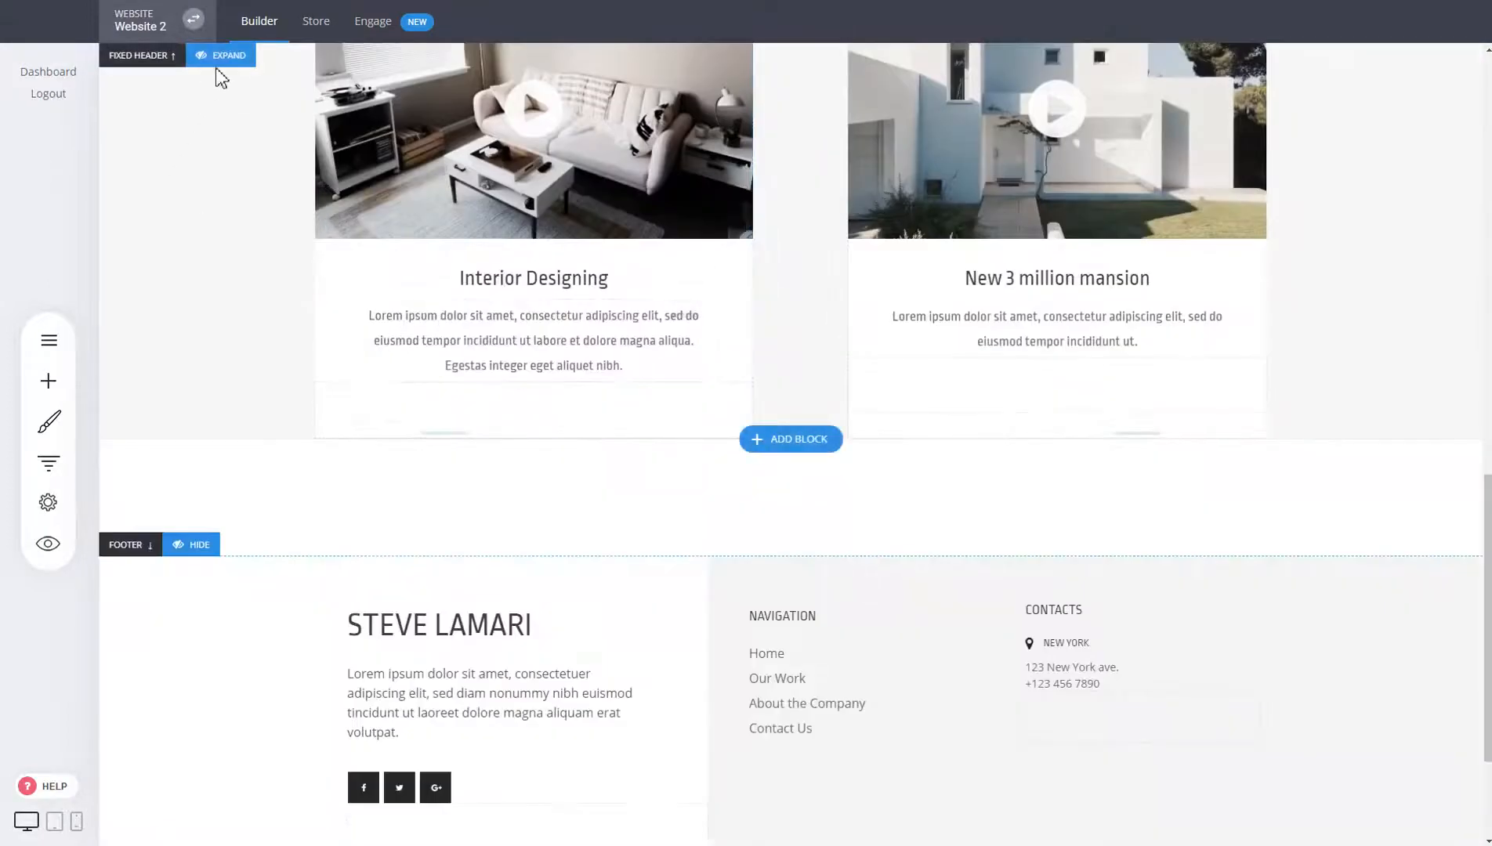
scroll(493, 383, up, 10)
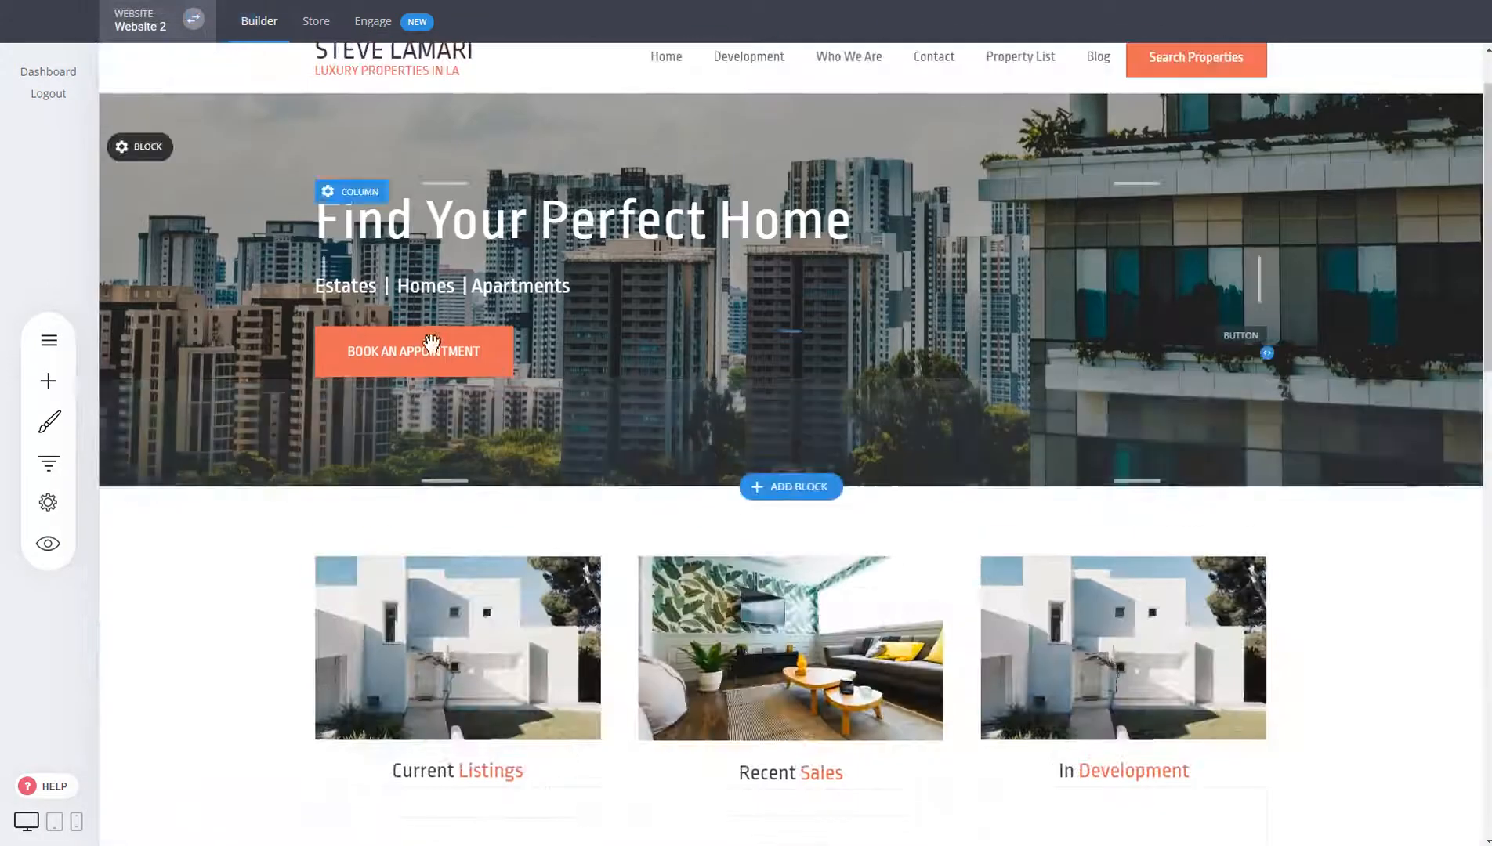
scroll(432, 341, down, 5)
scroll(432, 330, up, 6)
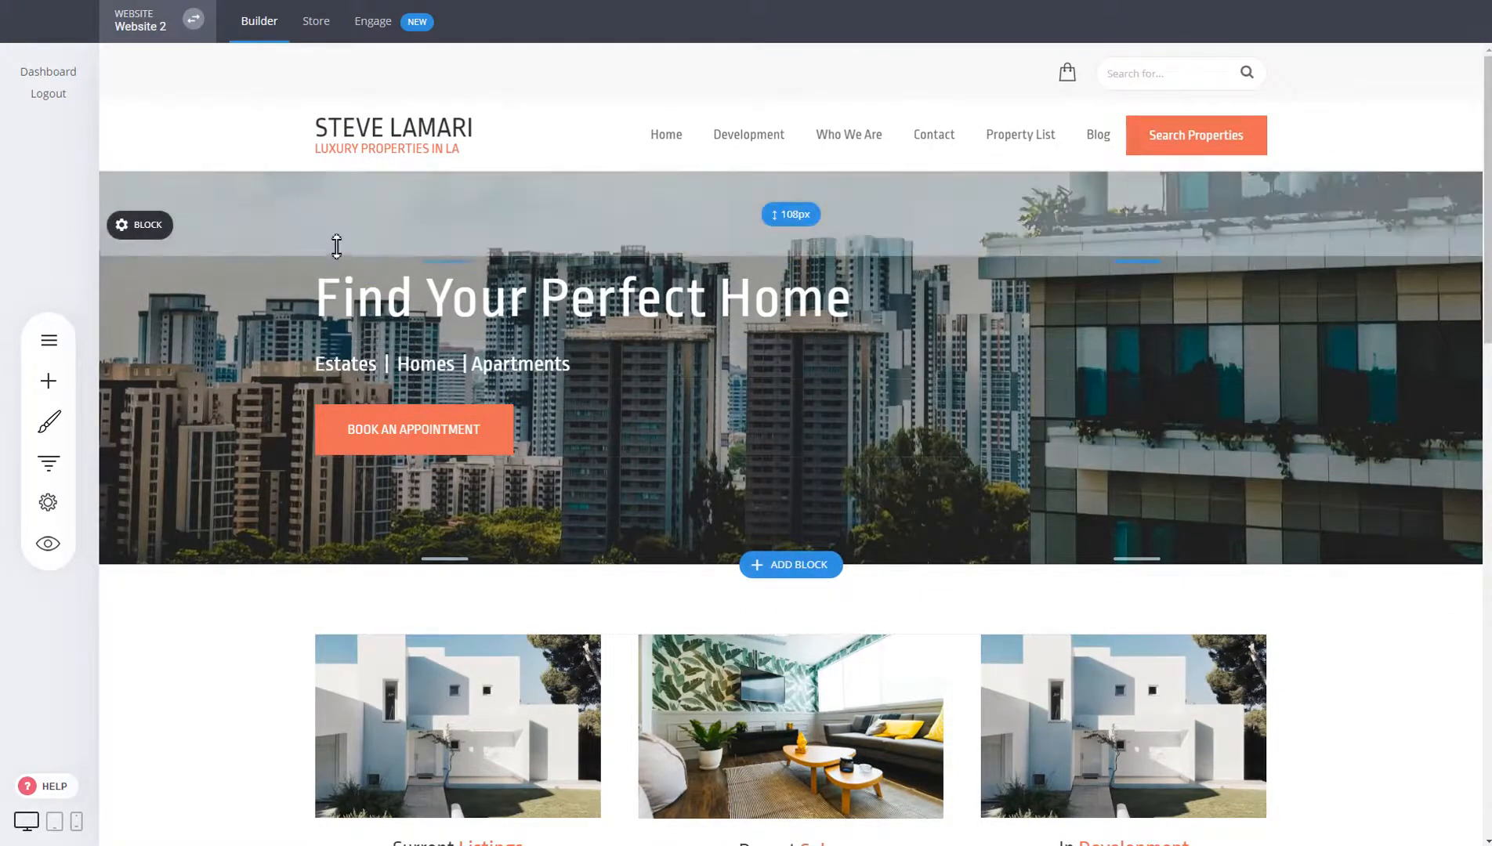
mouse_move(419, 133)
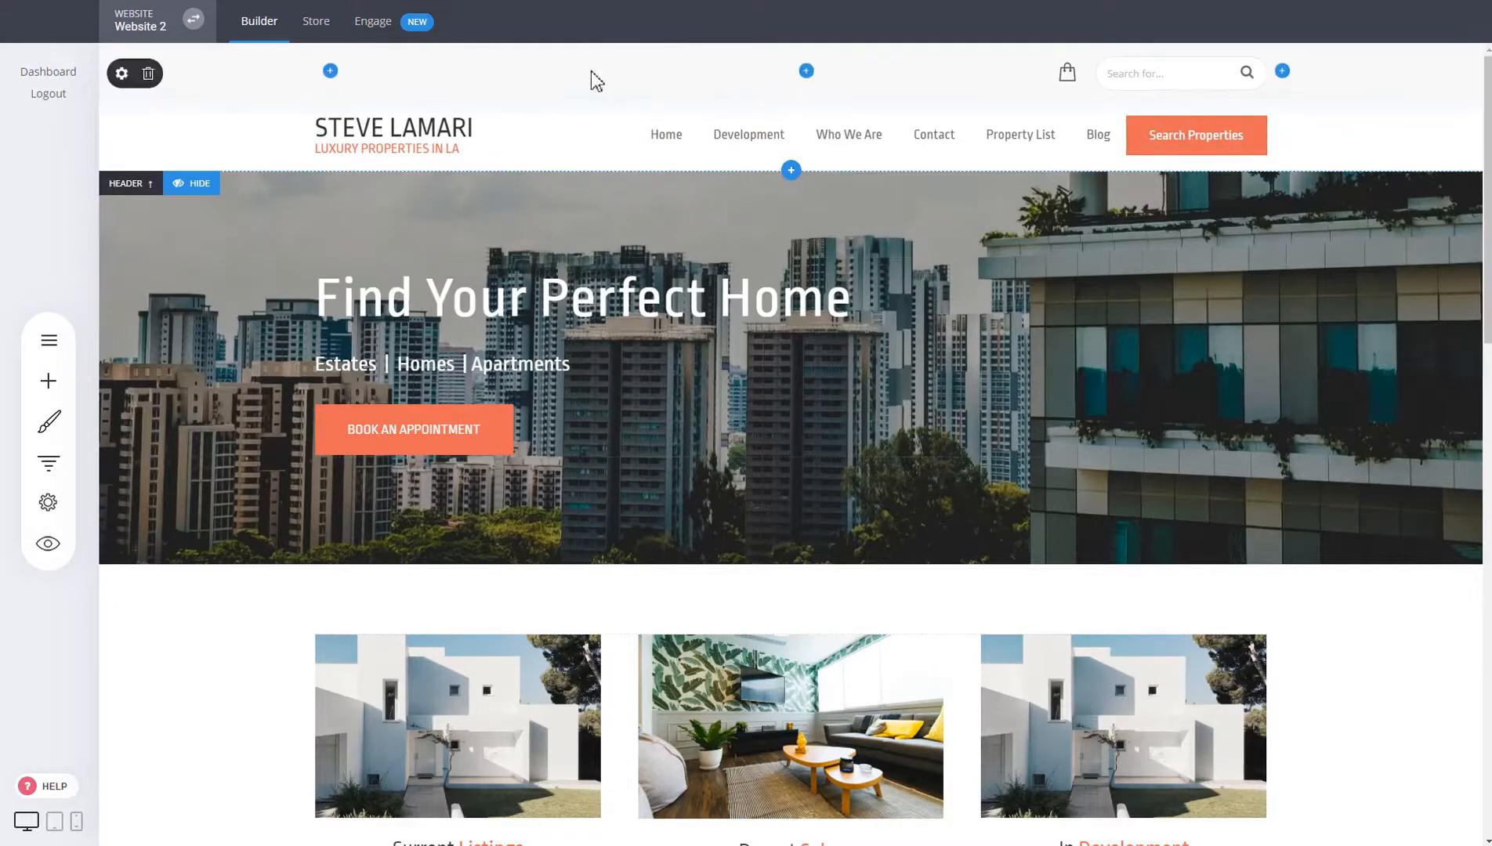
Step: Preview the page with the main header hidden and show the header again
click(207, 182)
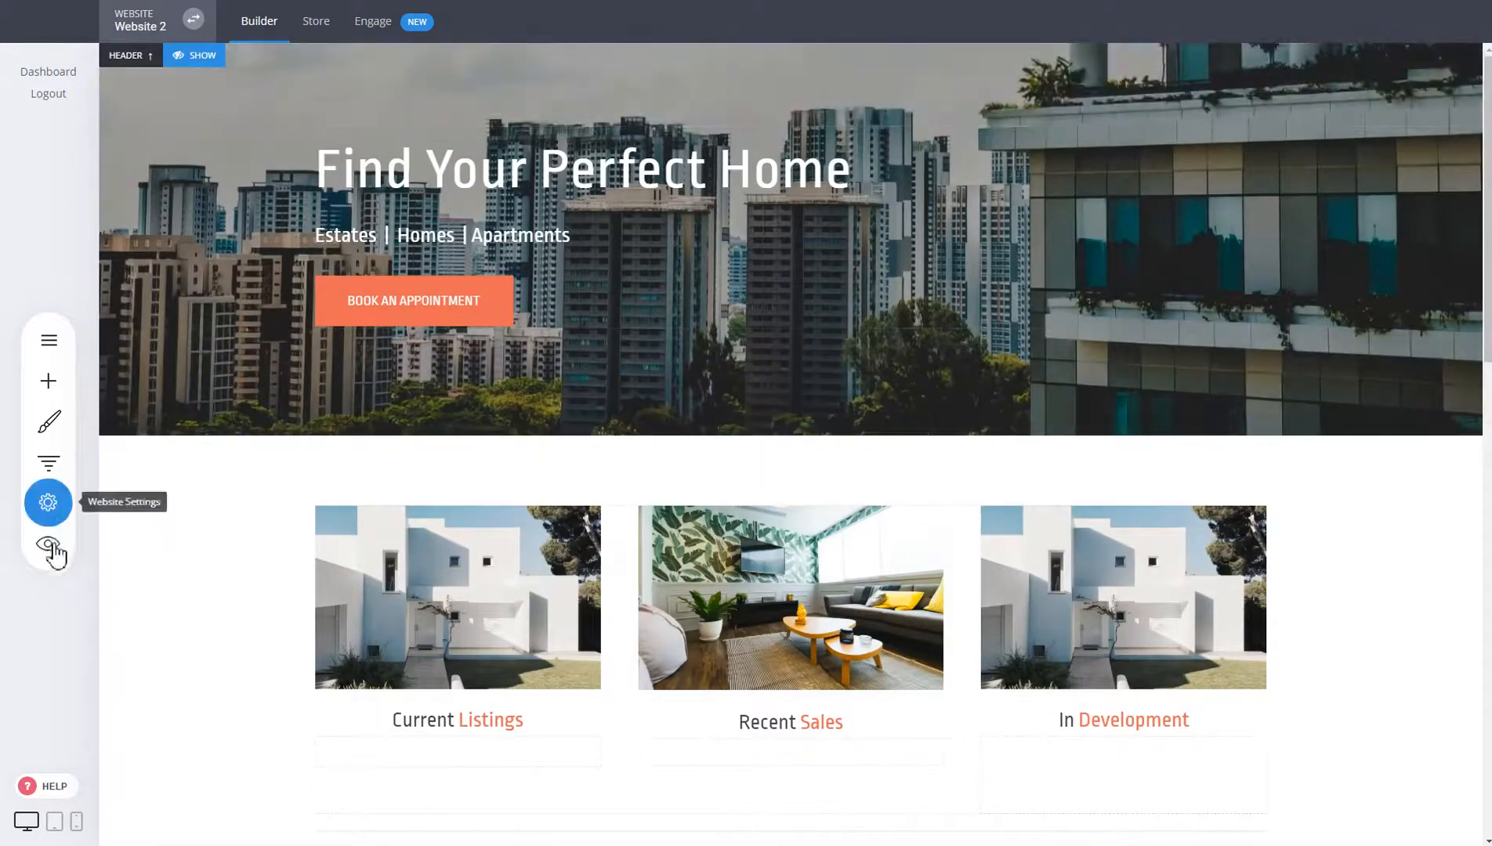
click(43, 559)
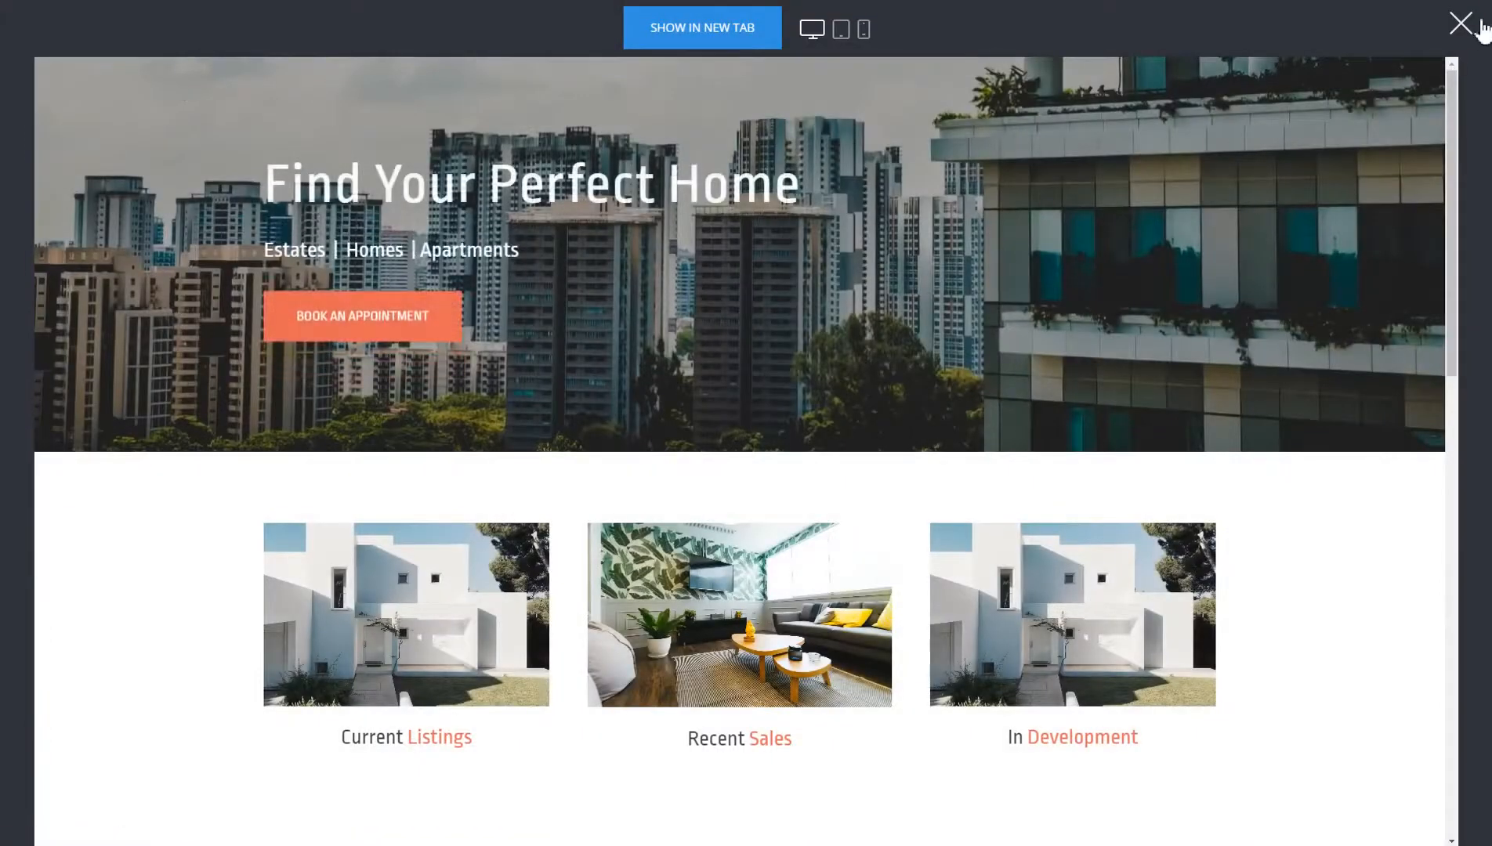
click(1461, 24)
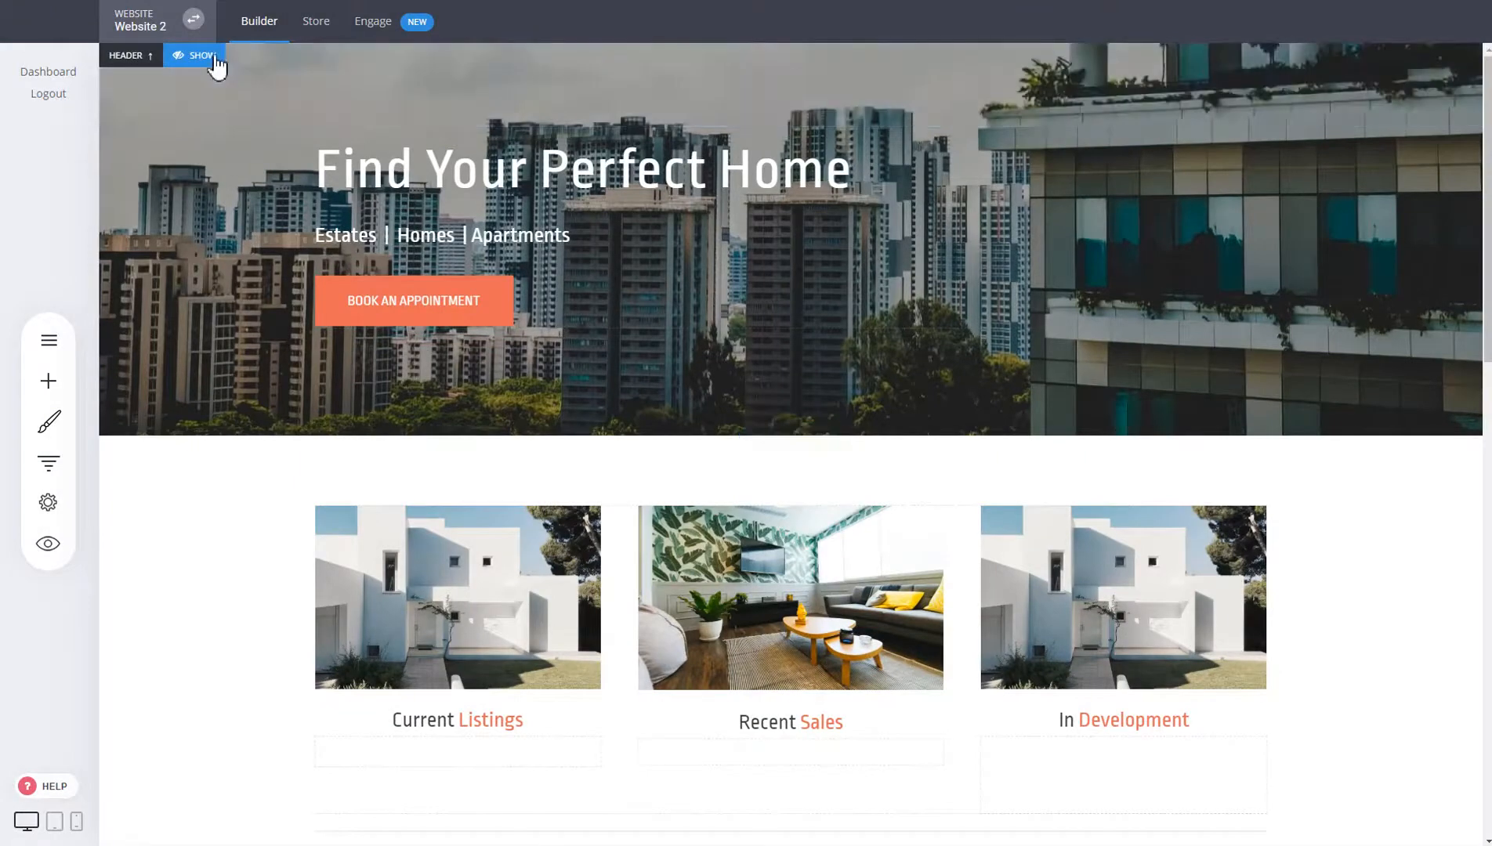
click(210, 54)
Step: Hide the footer on this page and show it again
scroll(1166, 322, down, 15)
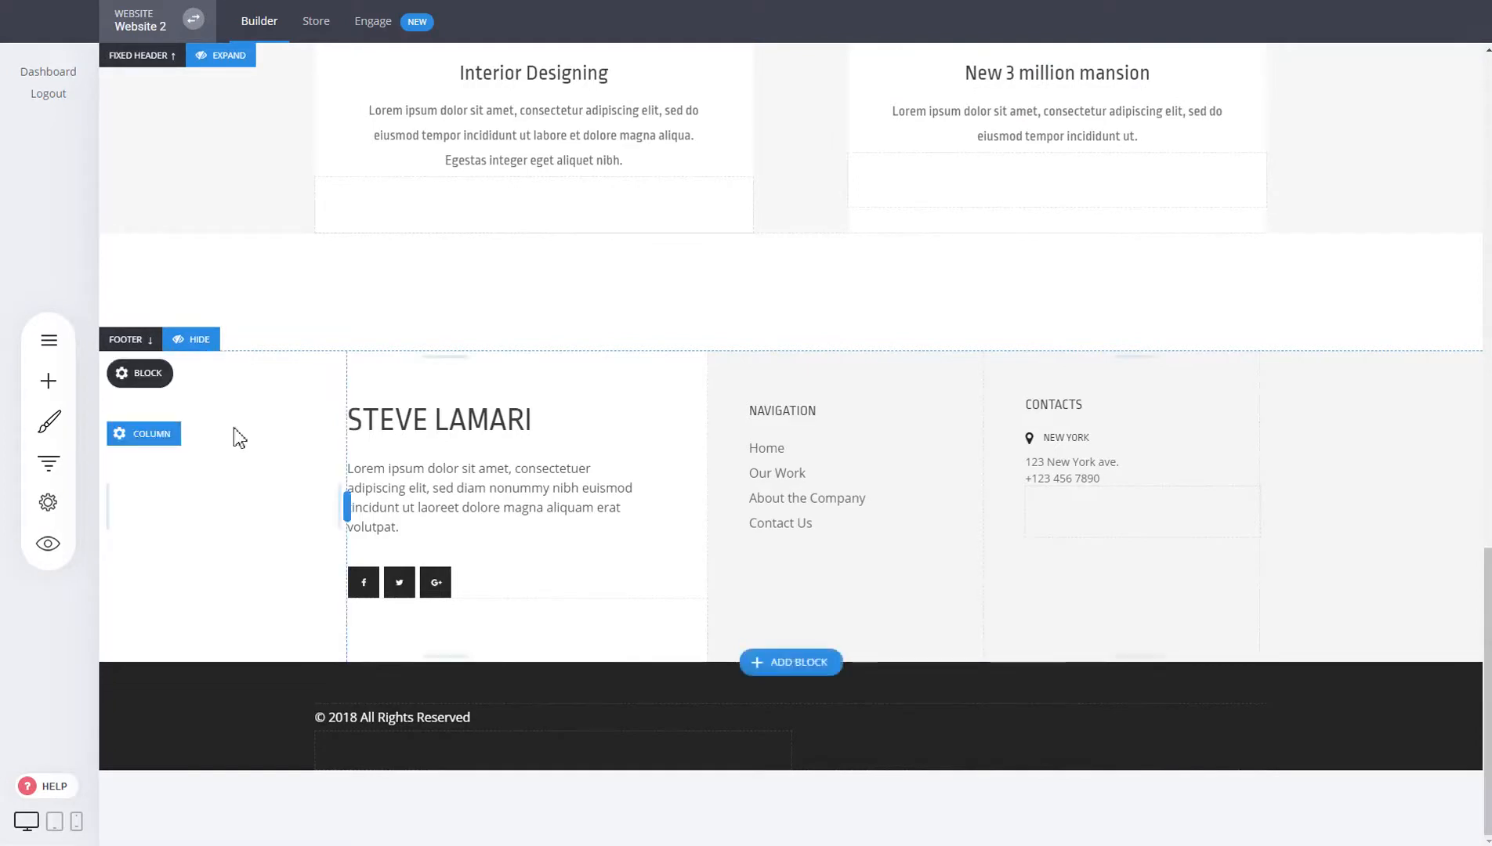
click(200, 343)
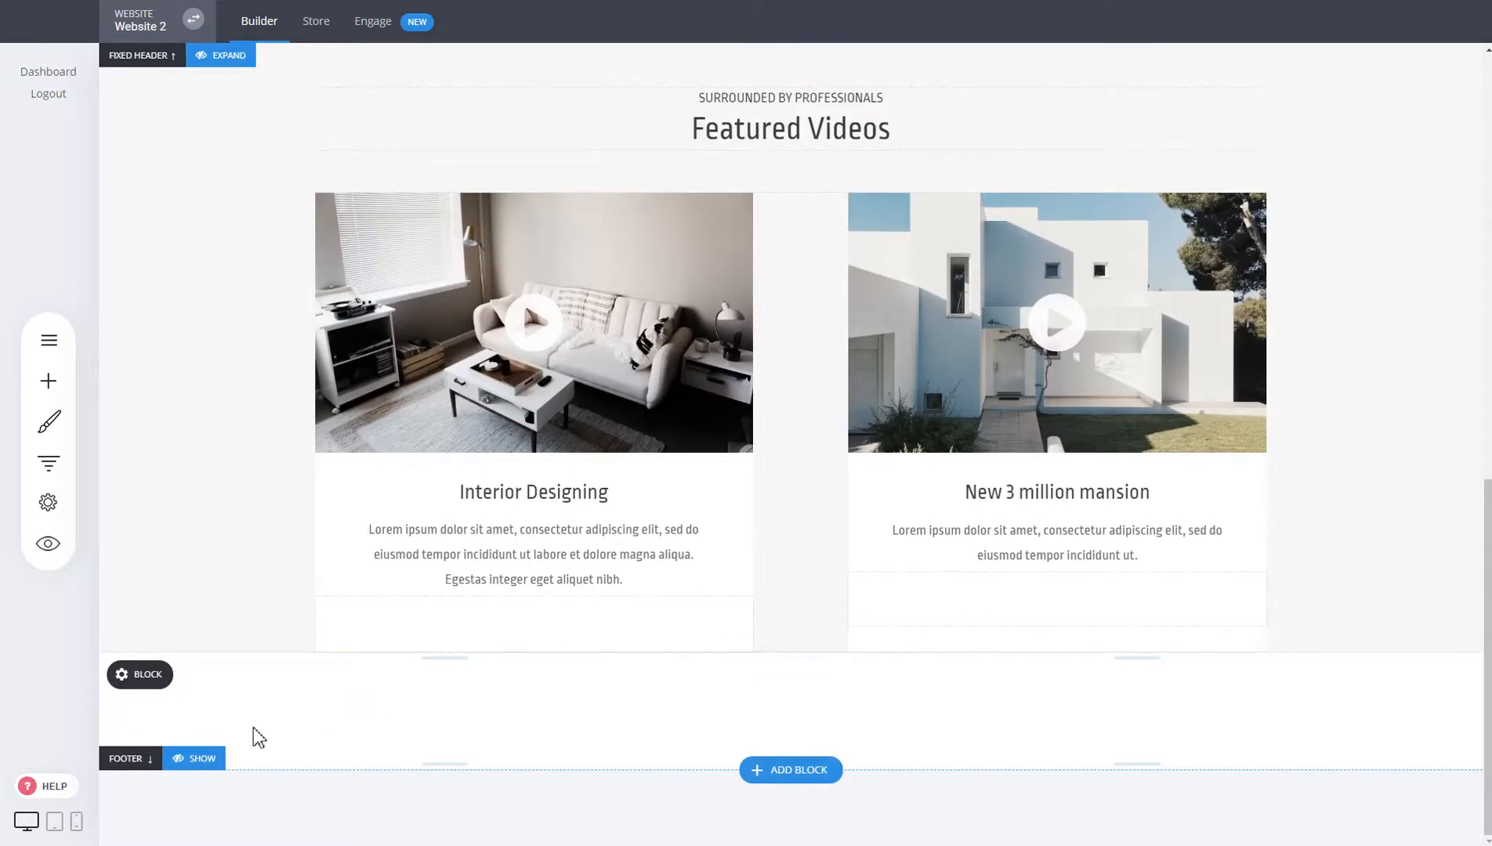
click(202, 759)
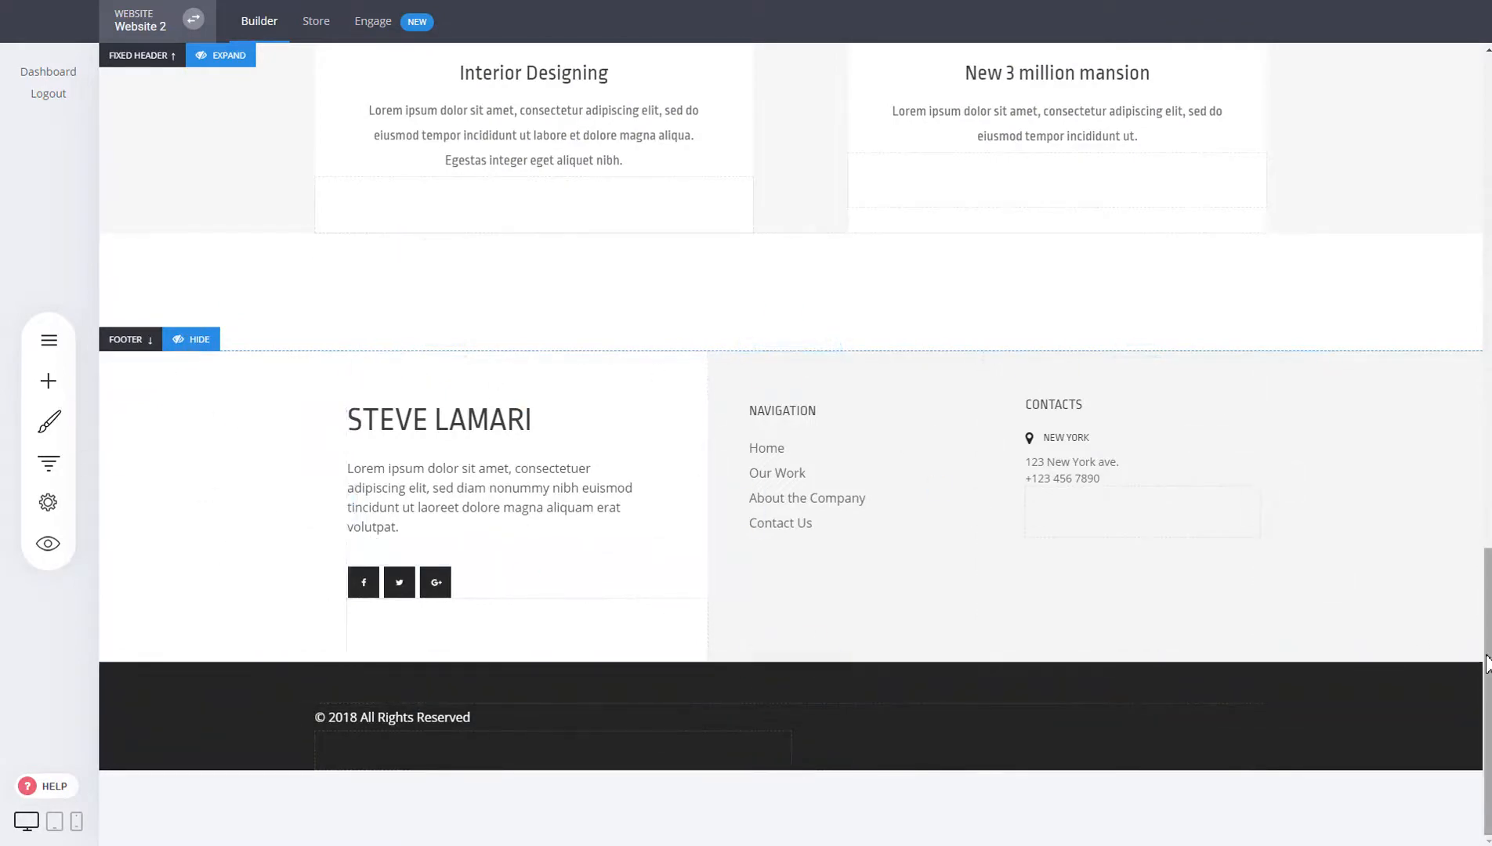
Step: Look through the item list of the main header's menu and close it without making changes
drag(1486, 649, 1486, 141)
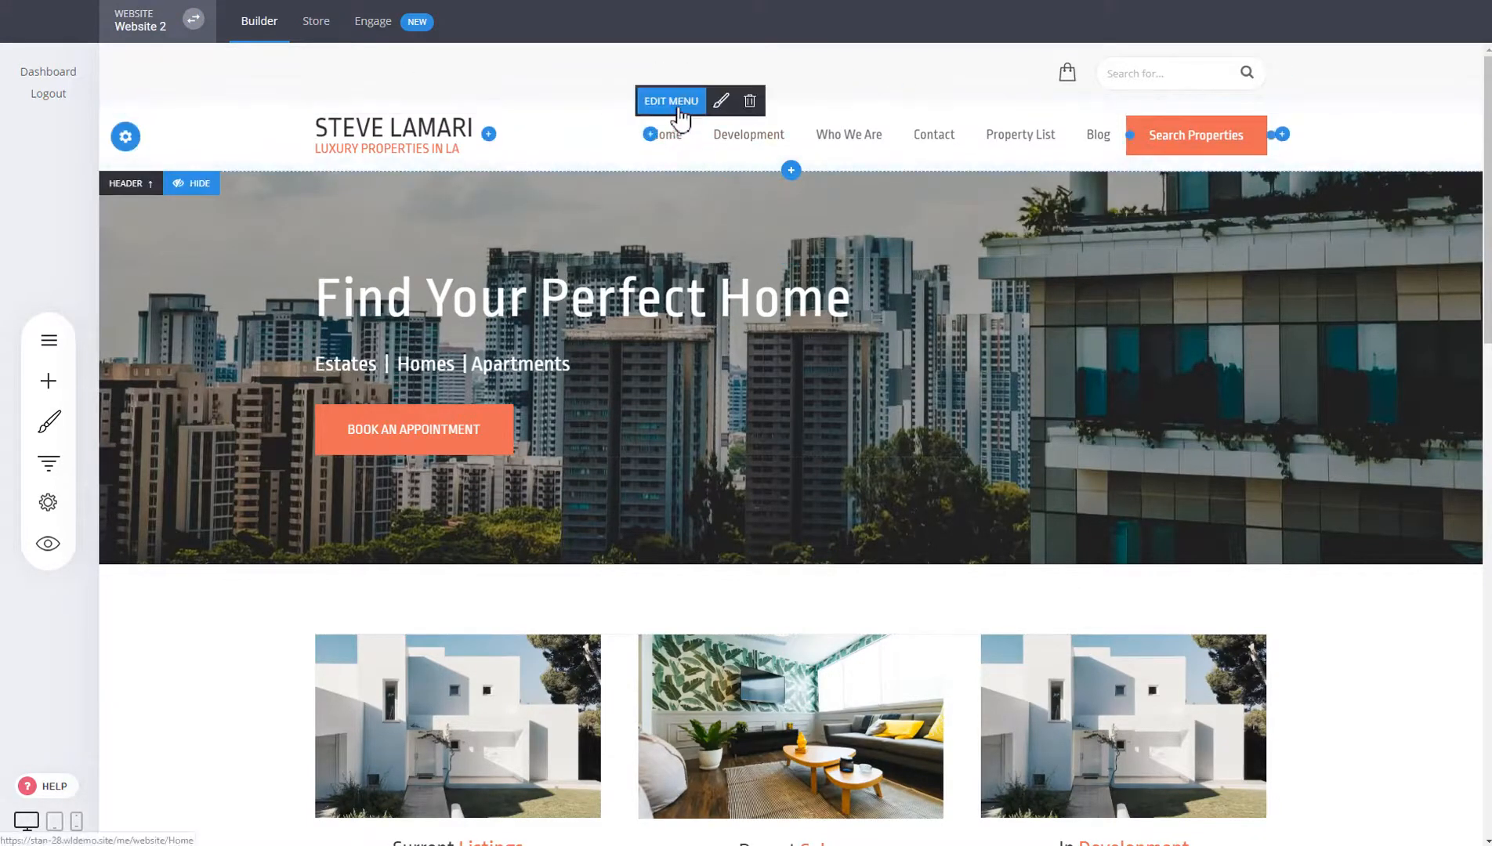
click(674, 102)
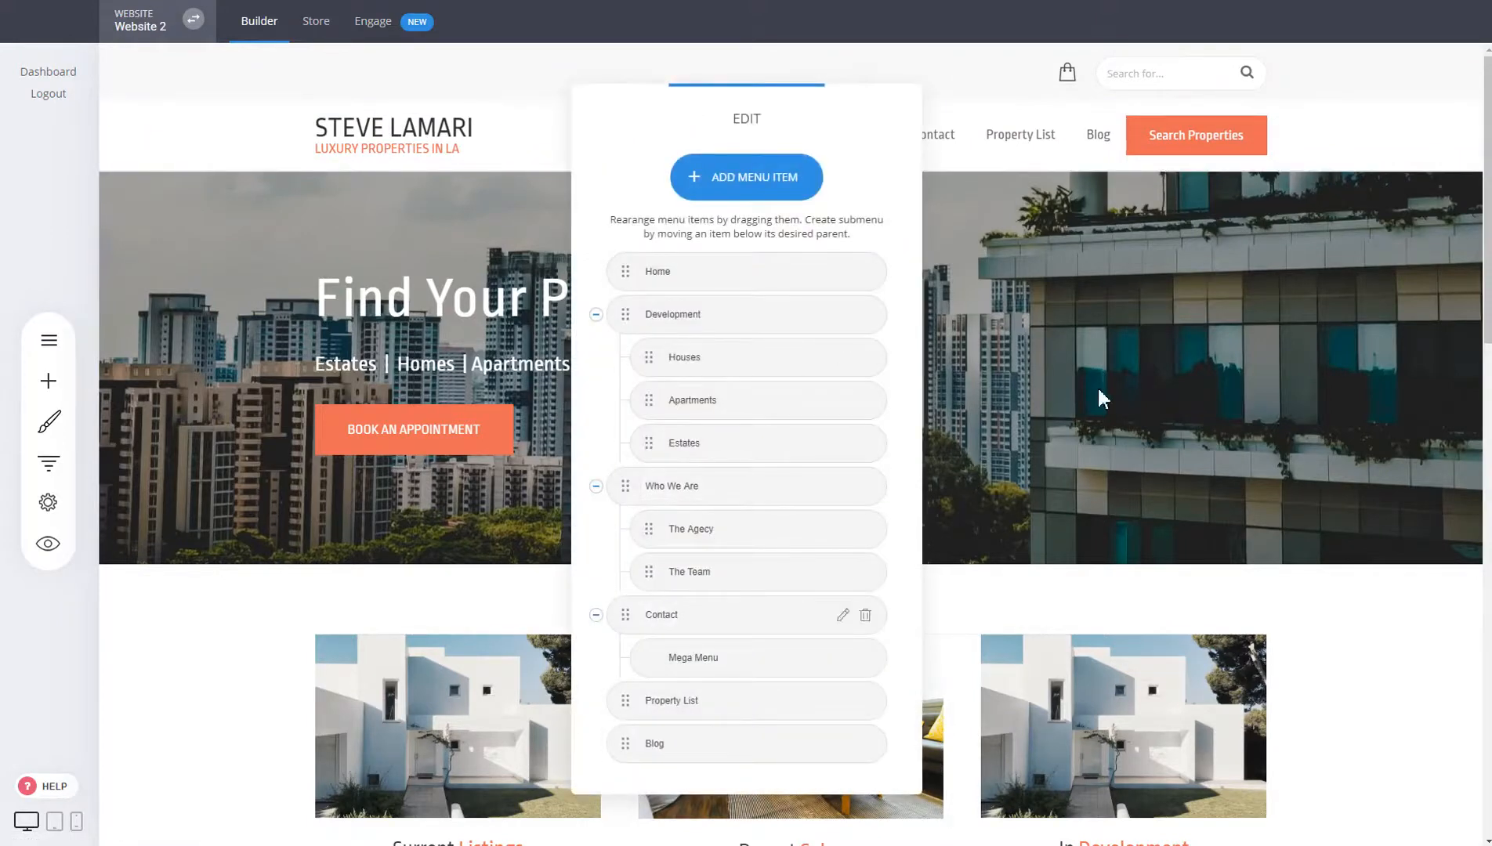
click(1101, 392)
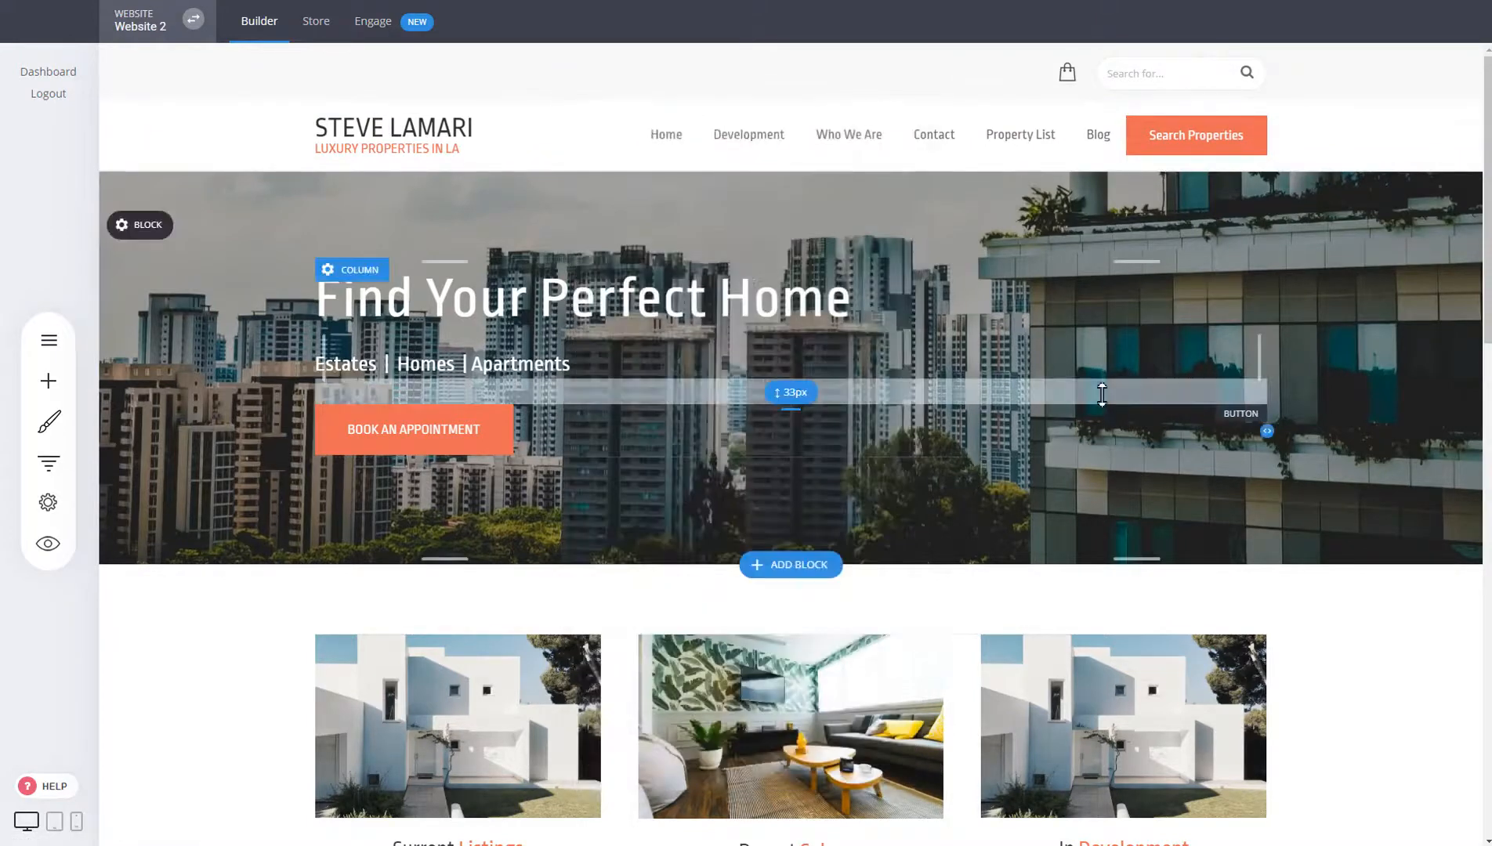